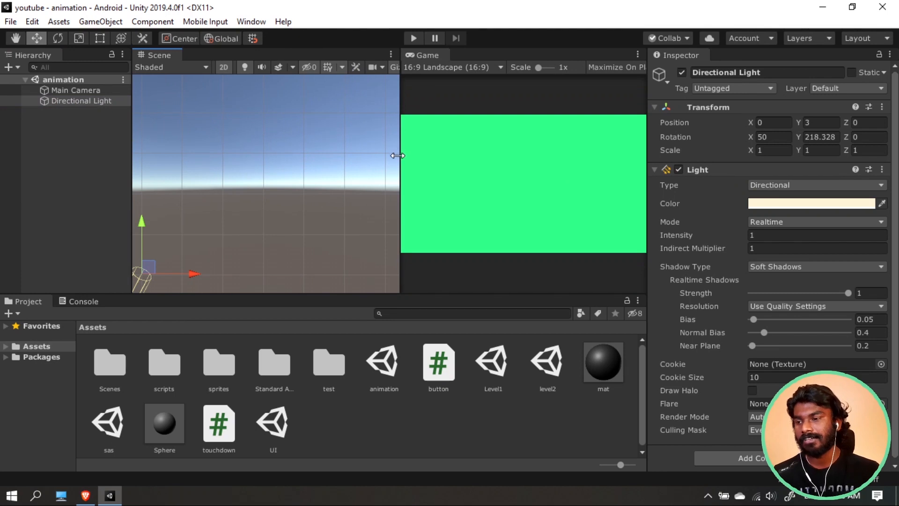
Switch the Scene view from 2D to 3D and add a Cube object to the scene.
click(223, 67)
middle_drag(222, 192, 283, 184)
alt+drag(283, 183, 80, 171)
right_click(81, 171)
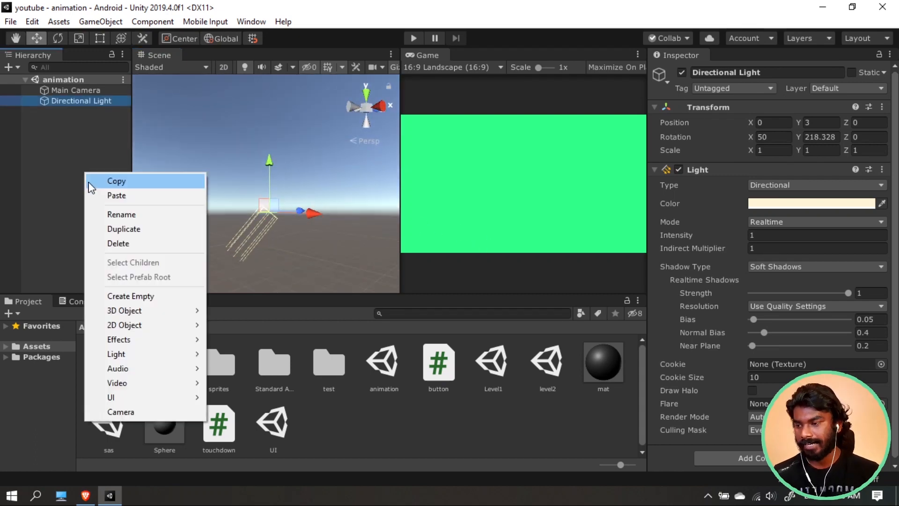
mouse_move(164, 310)
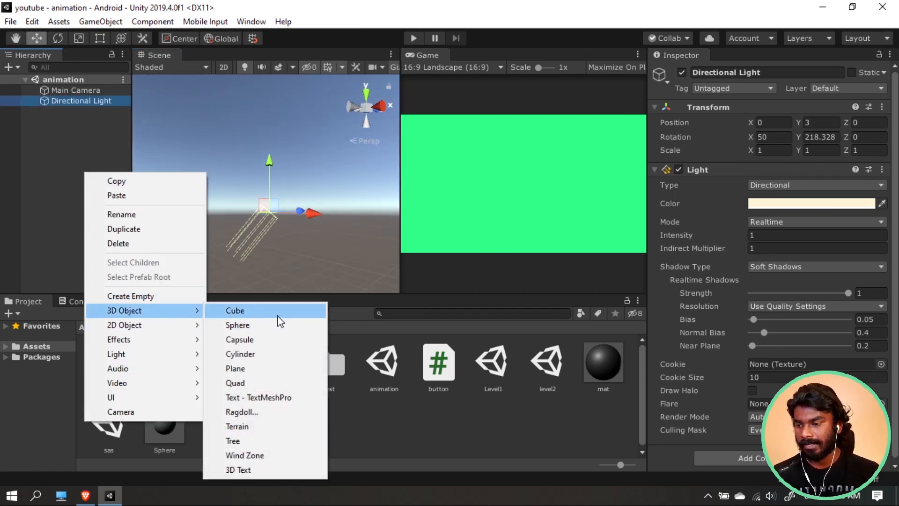
click(279, 314)
Frame the cube from an angled viewpoint and align the Main Camera with that Scene view.
alt+drag(203, 228, 351, 277)
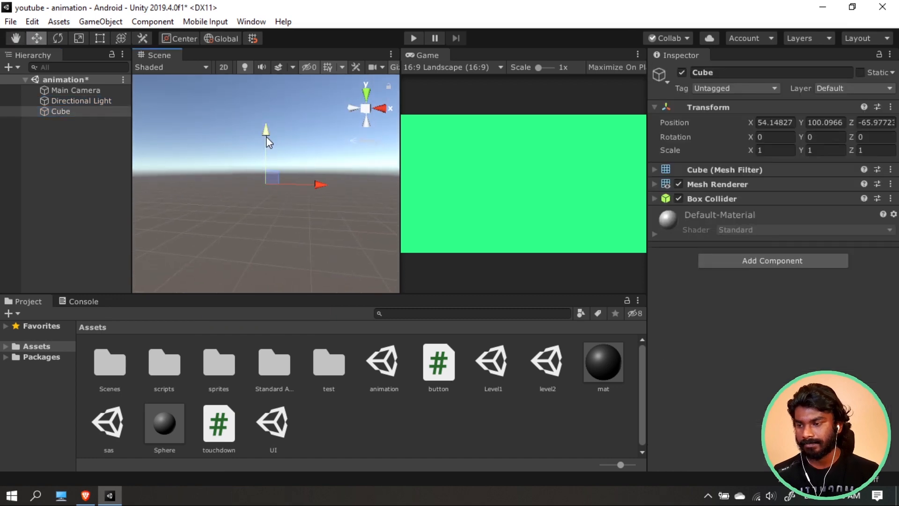
key(f)
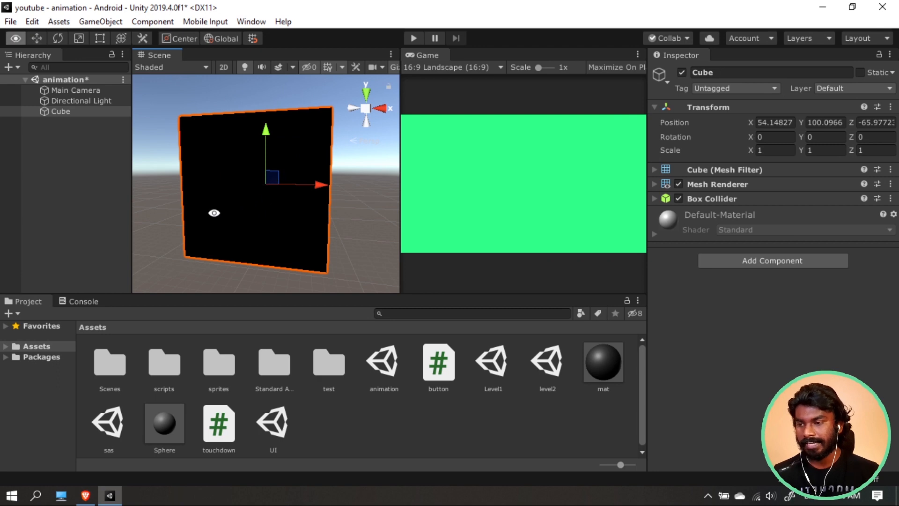
alt+drag(215, 213, 220, 248)
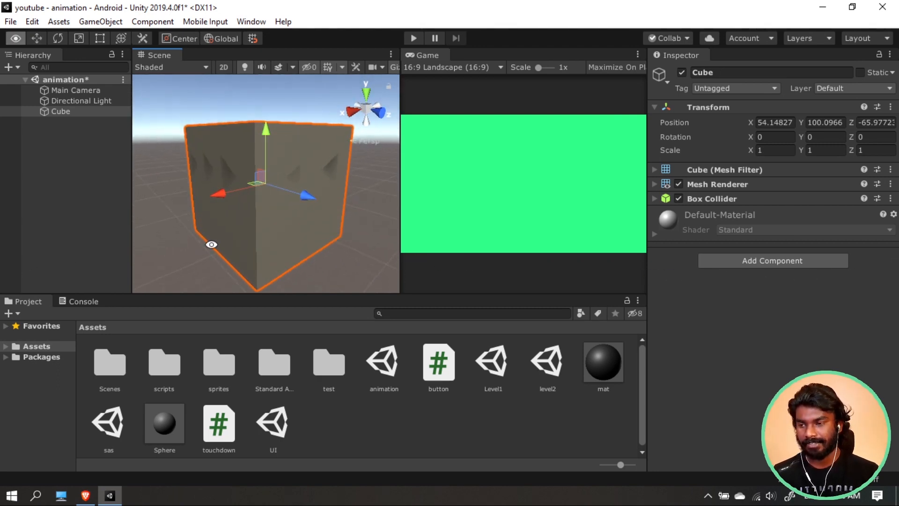
scroll(220, 241, down, 4)
scroll(265, 227, down, 3)
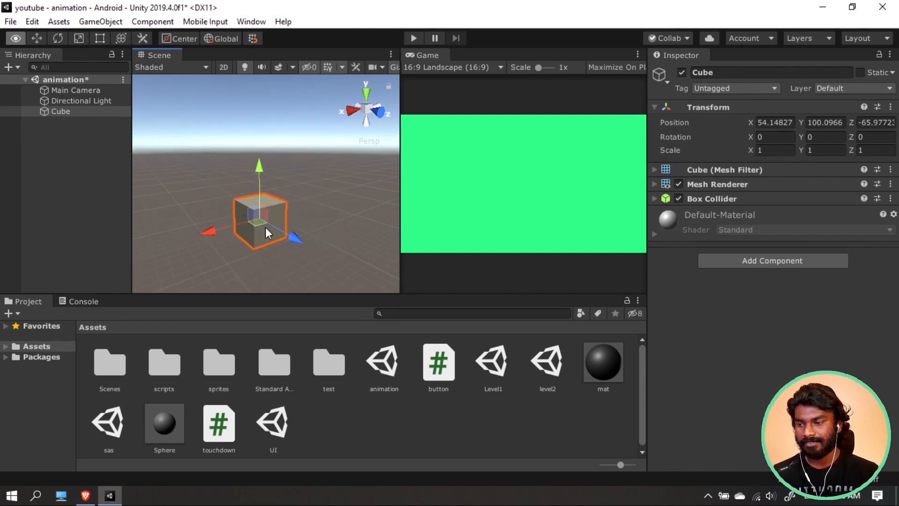
double_click(96, 91)
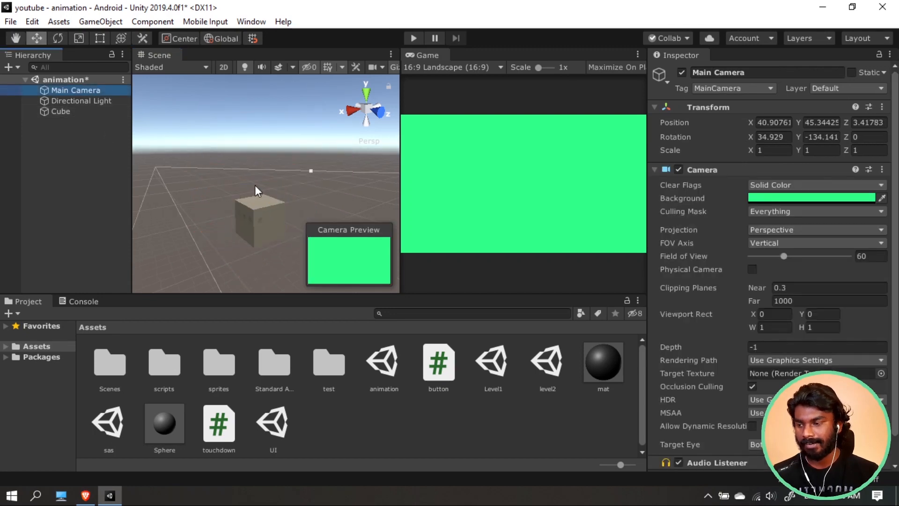
key(ctrl+shift+f)
alt+click(268, 219)
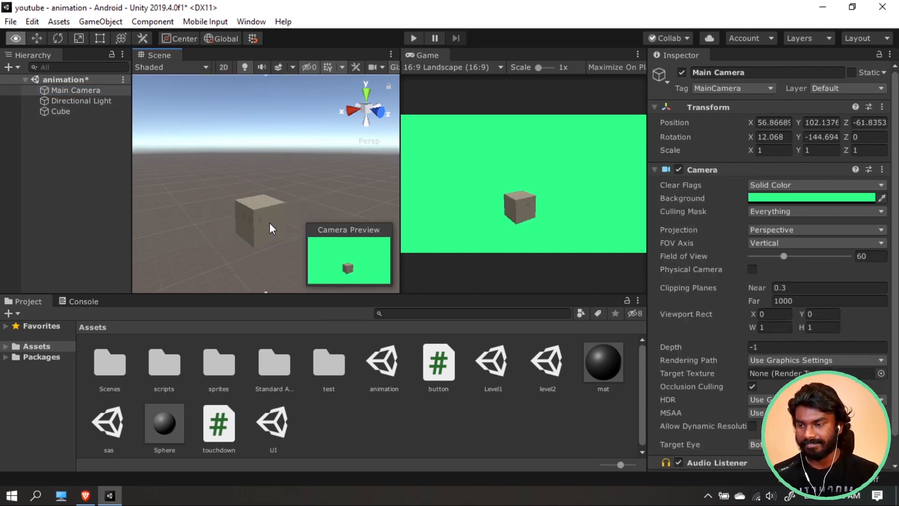
Realign the Main Camera to a steeper Scene viewpoint that centres the cube in the camera frame.
mouse_move(267, 217)
middle_down()
mouse_move(257, 189)
mouse_move(262, 154)
mouse_move(259, 203)
middle_up()
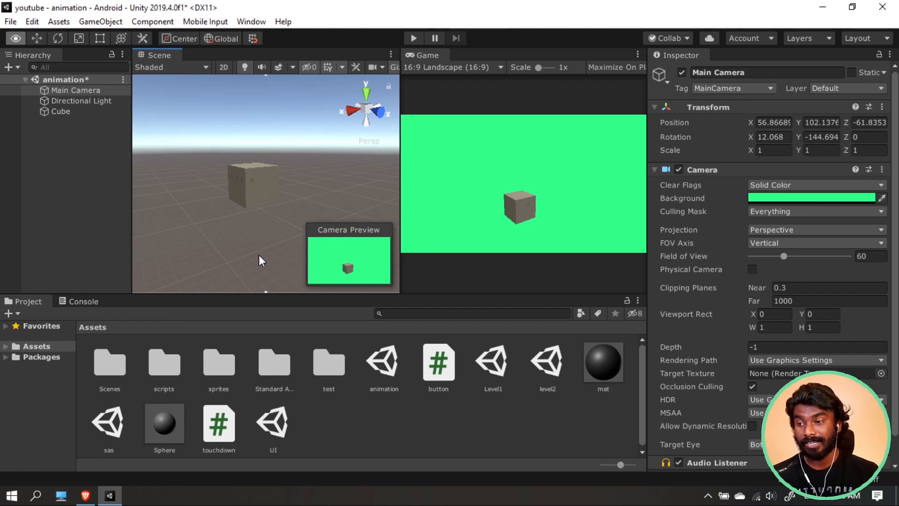
scroll(260, 202, down, 2)
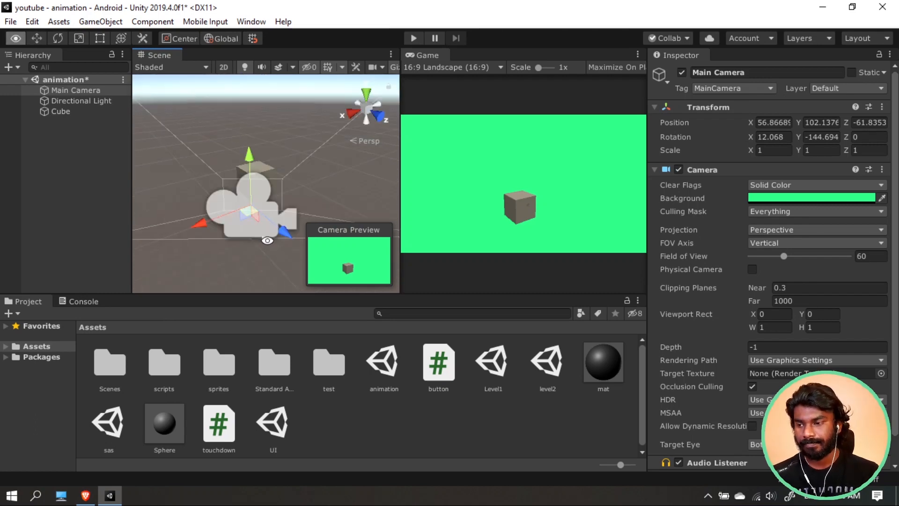
middle_drag(261, 202, 293, 195)
key(ctrl+shift+f)
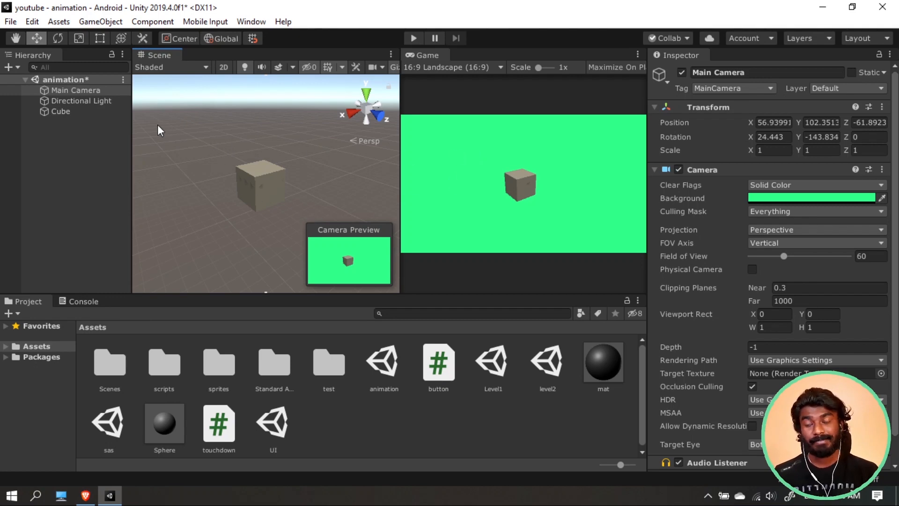
Open the Animation window for the cube and dock it alongside Project and Console.
click(74, 113)
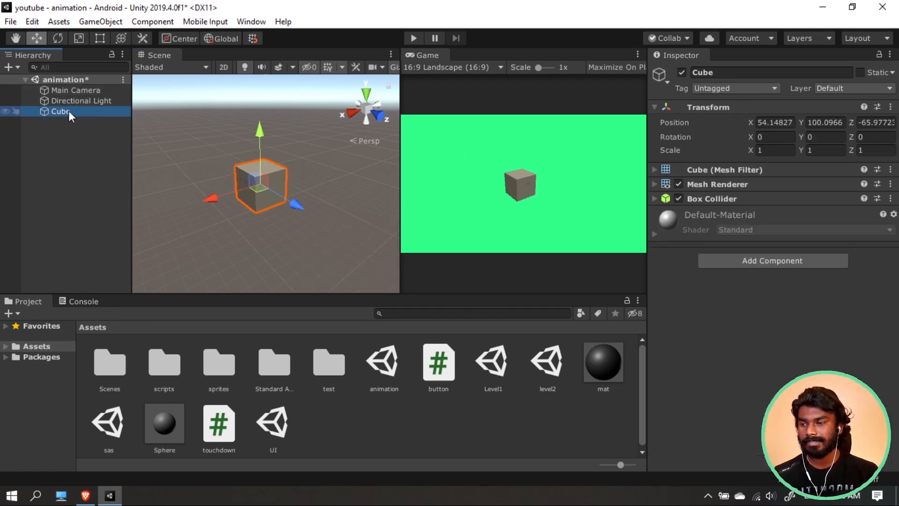
click(243, 21)
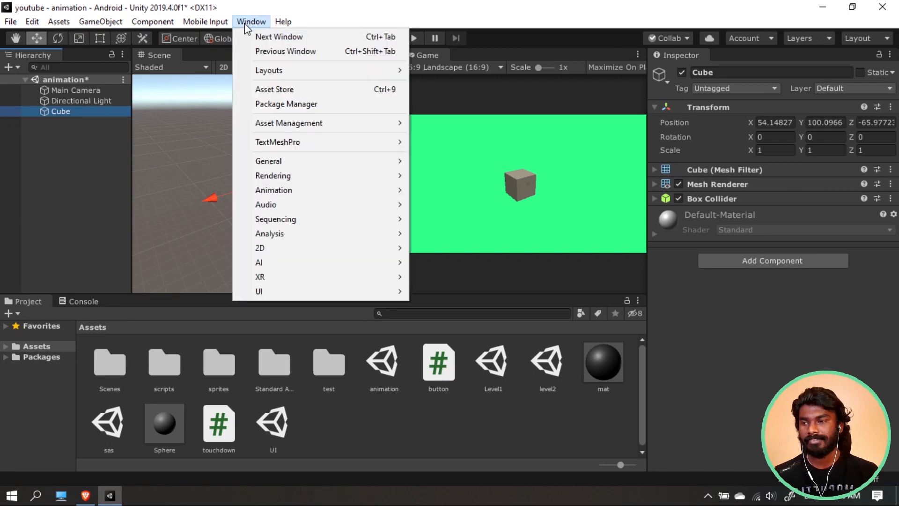
mouse_move(331, 193)
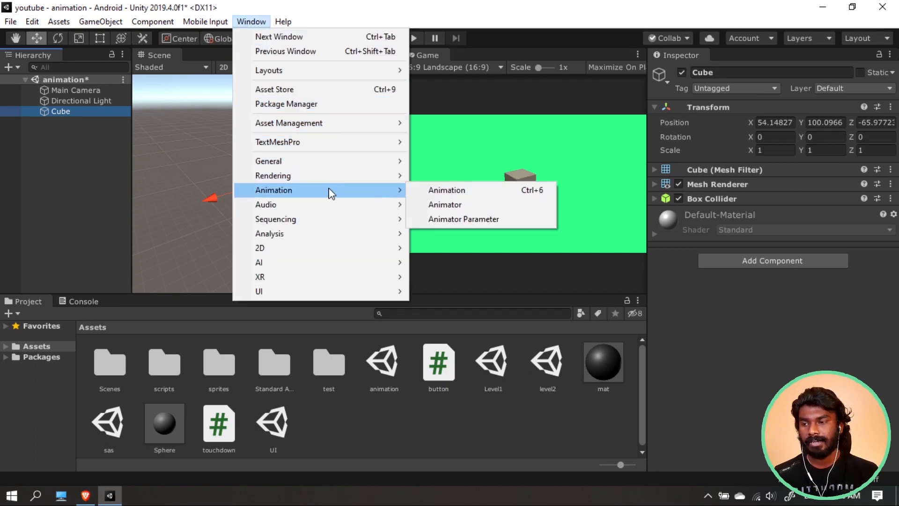
click(445, 191)
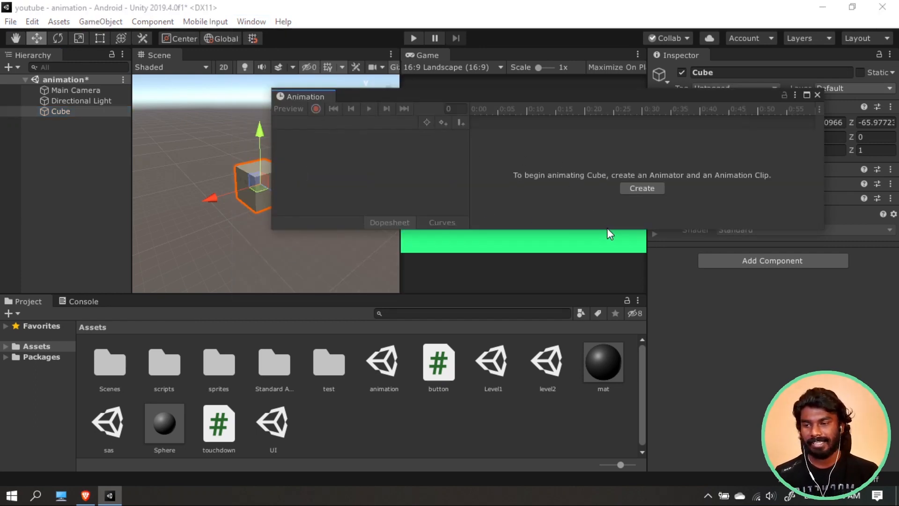
drag(607, 230, 607, 262)
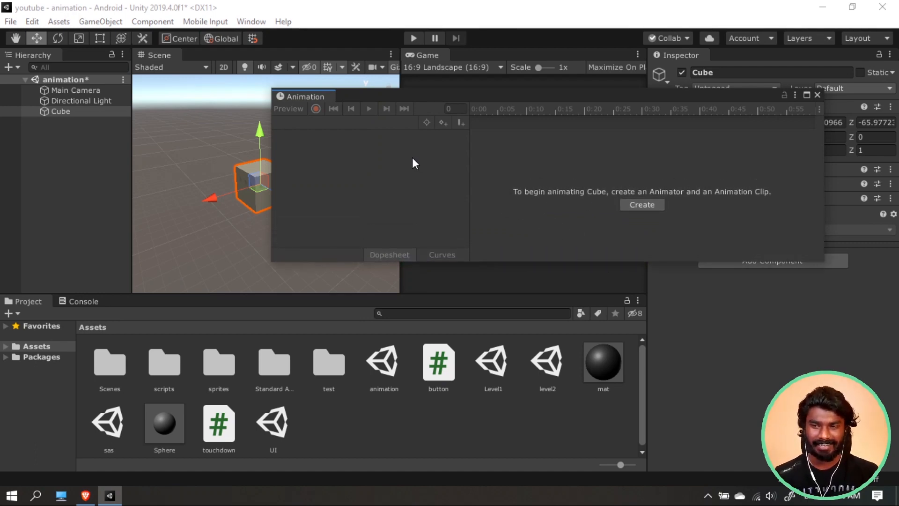
drag(309, 97, 220, 302)
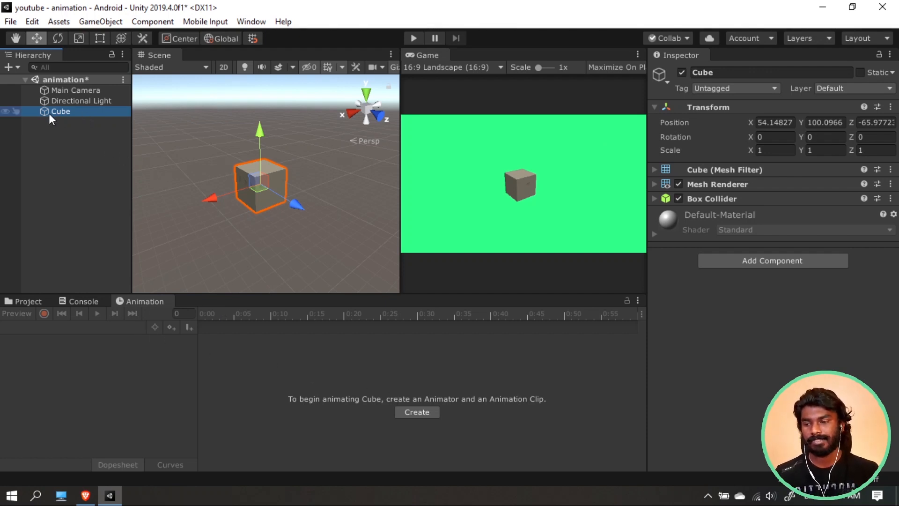
Create an Animator and an animation clip named "cube rotate" for the cube, saved in the Assets folder.
click(430, 411)
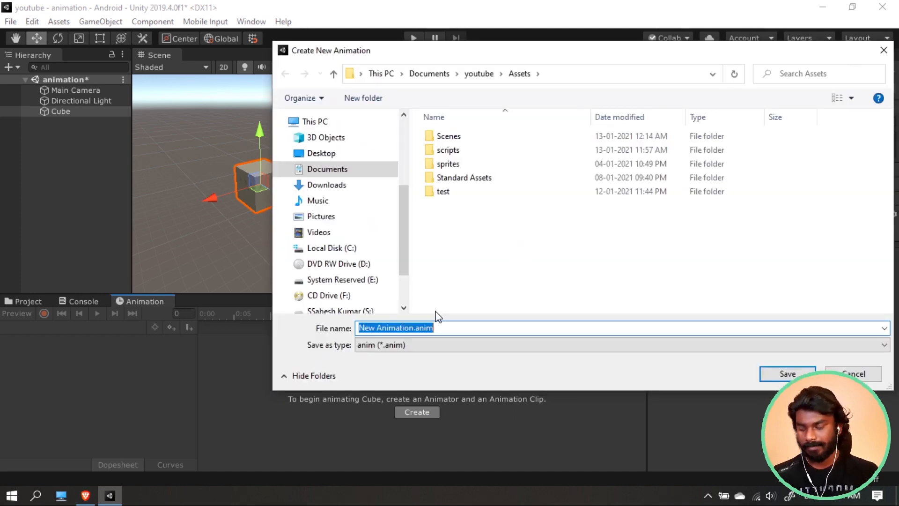
text(cube rotate)
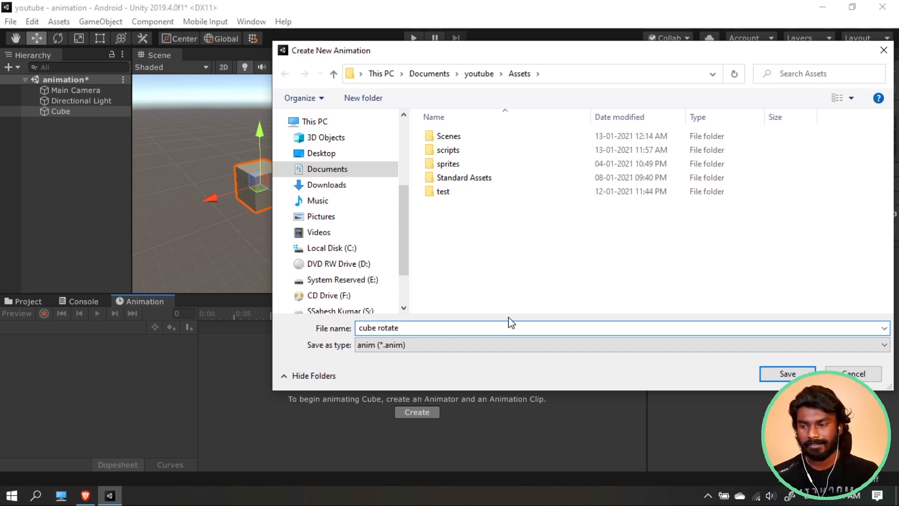
key(Tab)
click(778, 373)
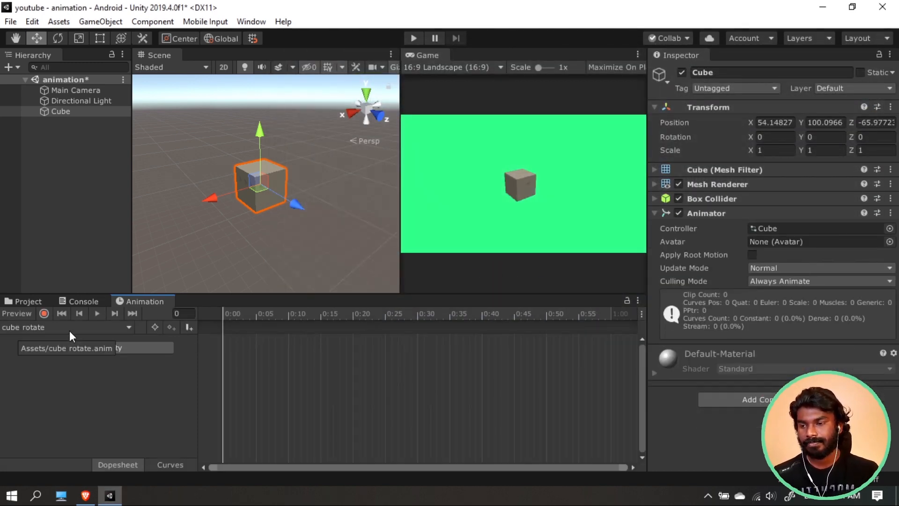
Create a second animation clip for the cube named "cube position" in the Assets folder.
click(70, 331)
click(40, 330)
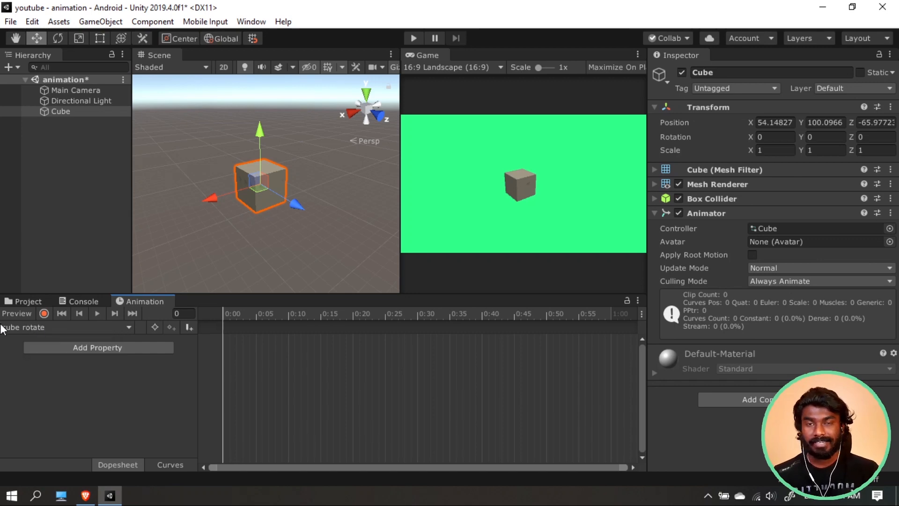
click(105, 329)
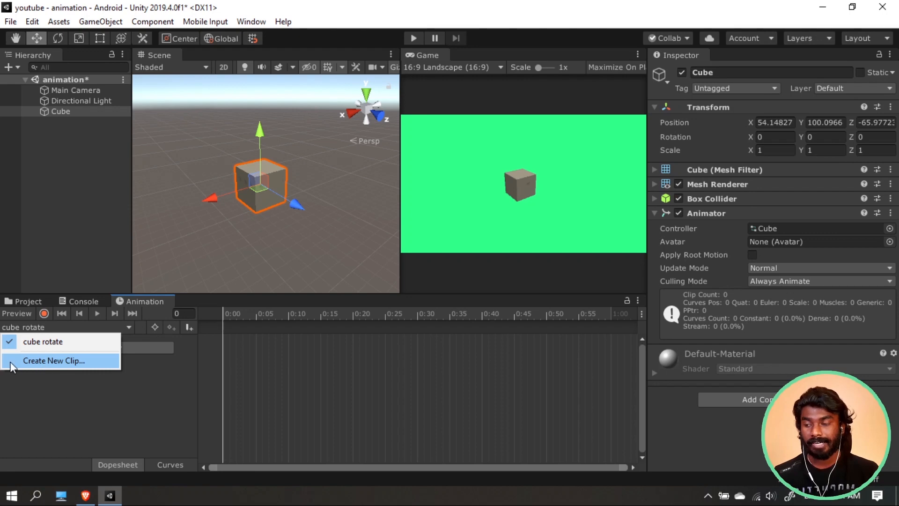
click(81, 363)
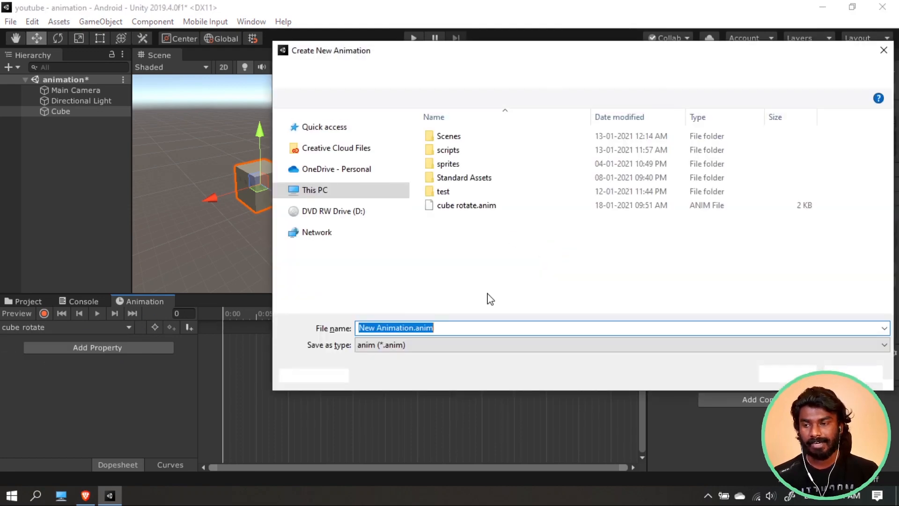
text(cube p)
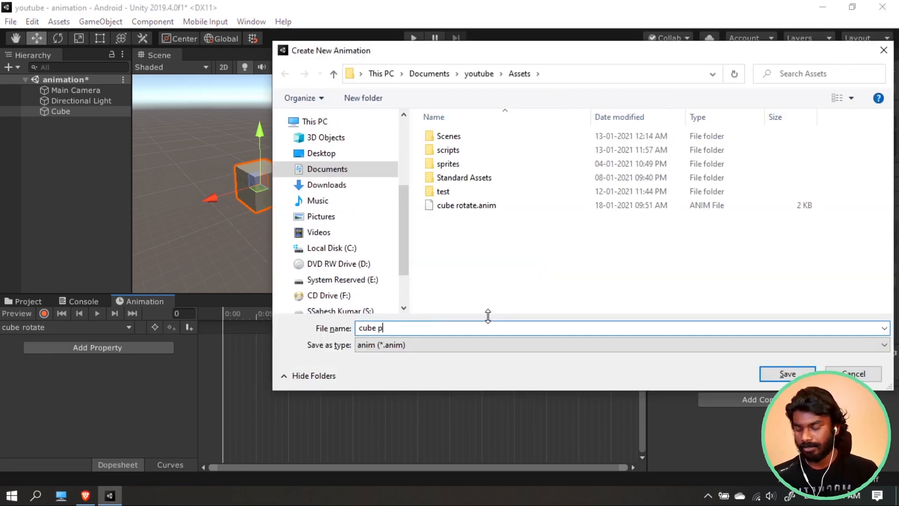
text(osition)
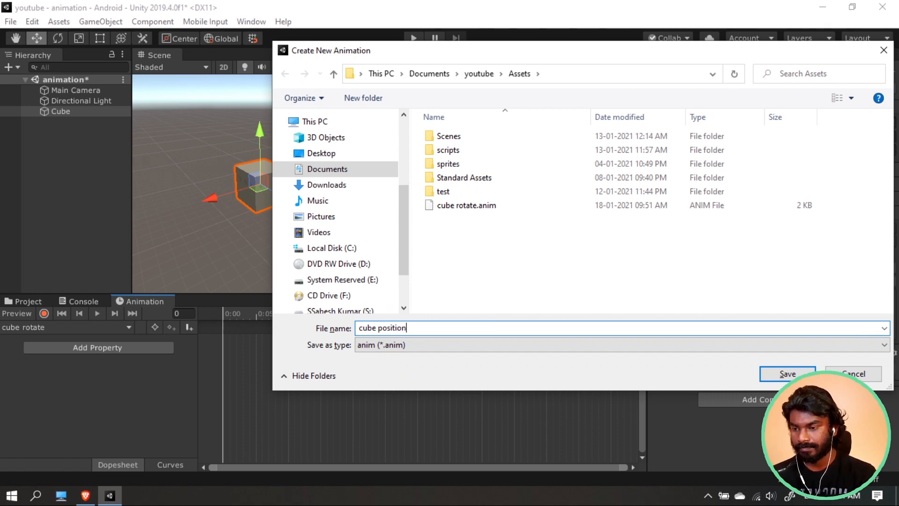
click(787, 373)
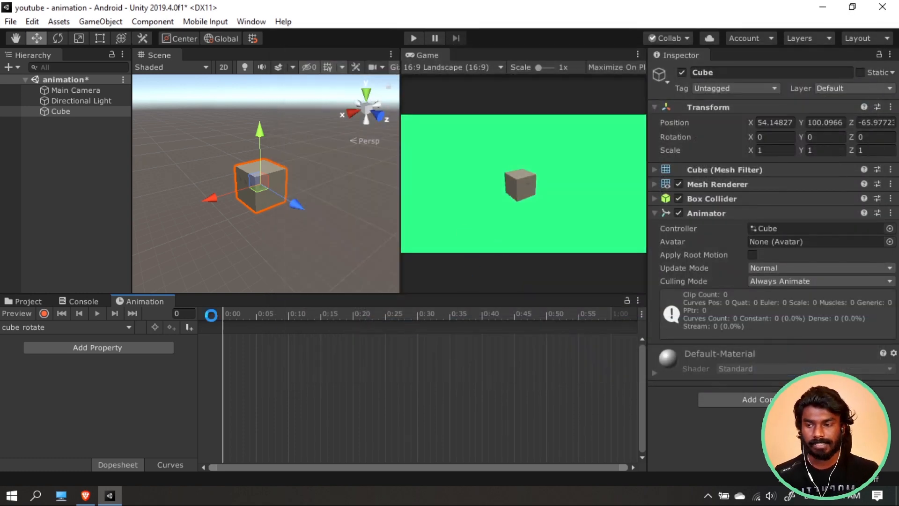
Inspect the cube position and cube rotate clip assets in the project's Assets folder.
click(18, 301)
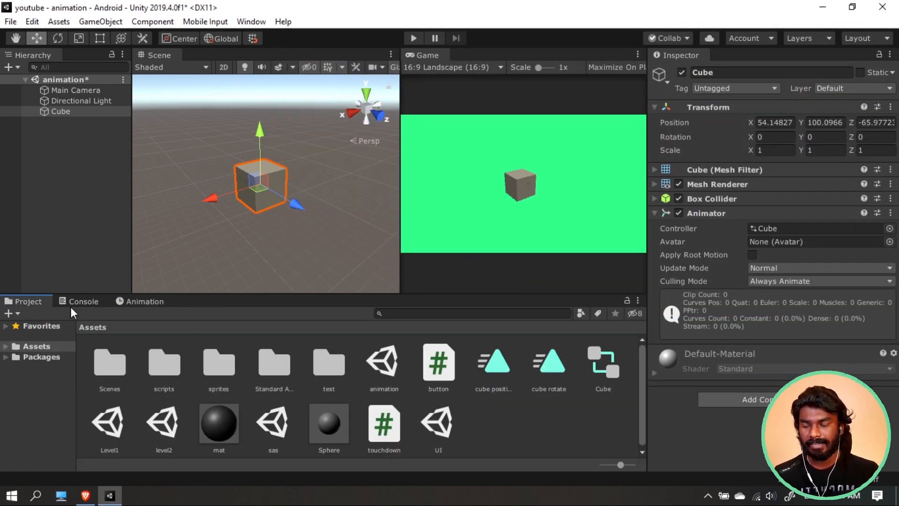
click(492, 375)
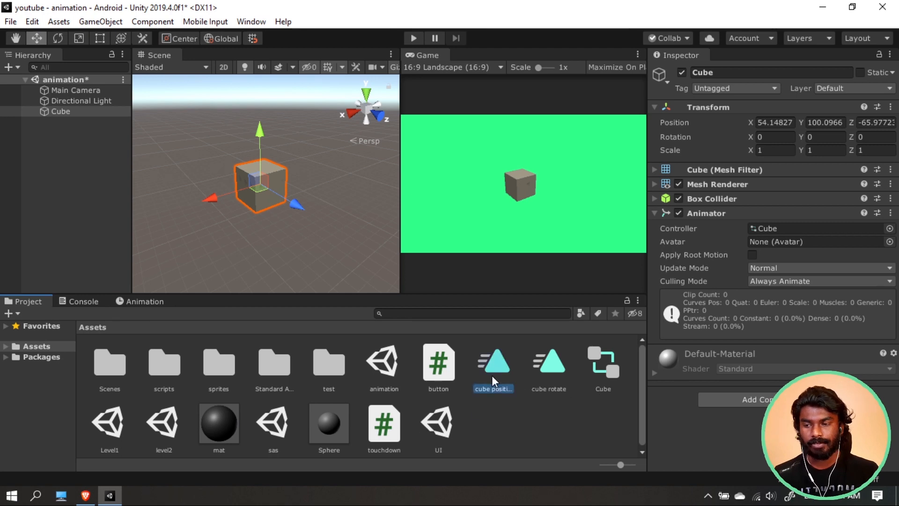
click(555, 368)
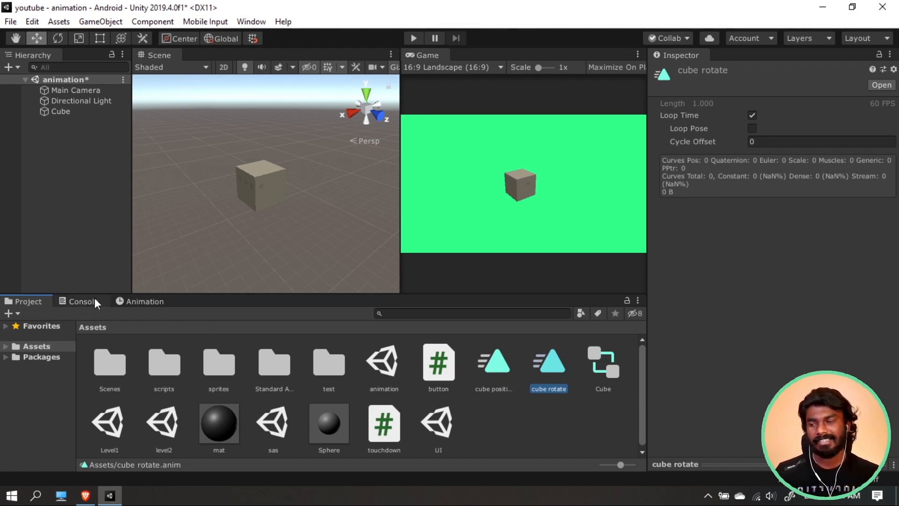
Compare what the Animation window offers for the cube, for no selection and for the Directional Light.
click(126, 302)
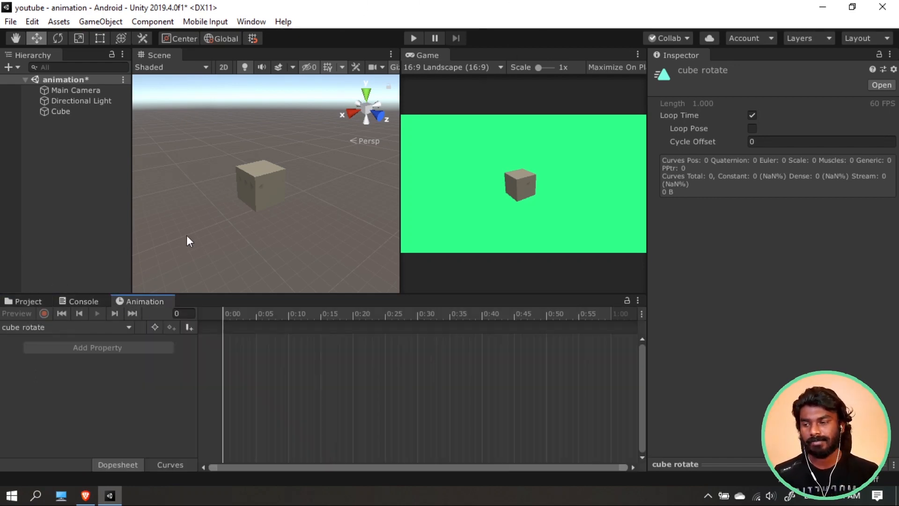
click(64, 111)
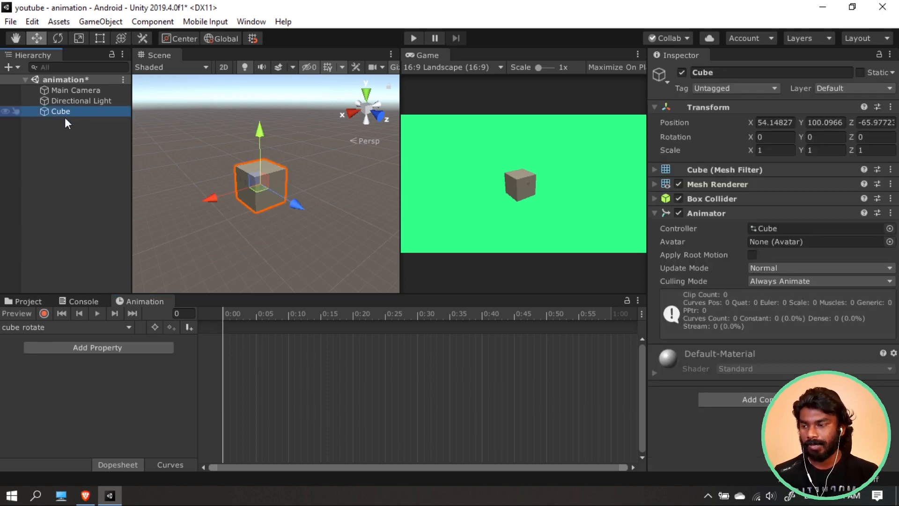
click(66, 171)
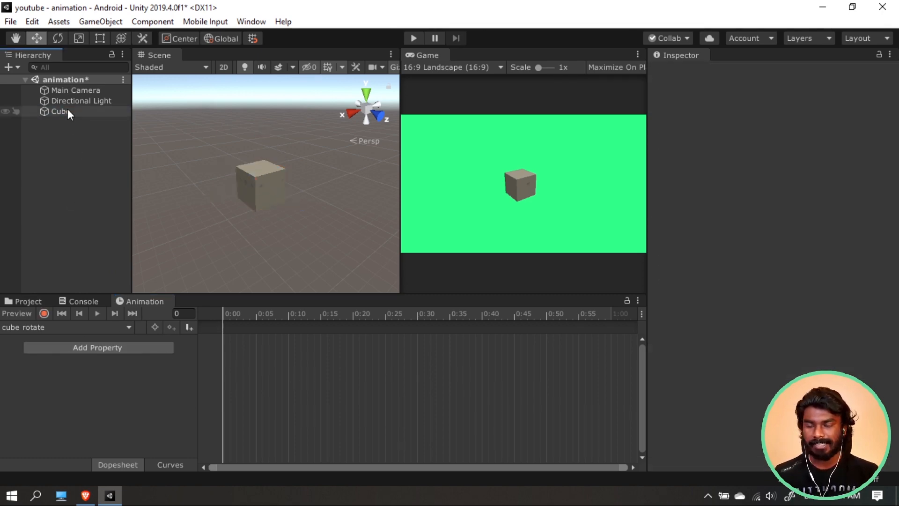
click(69, 100)
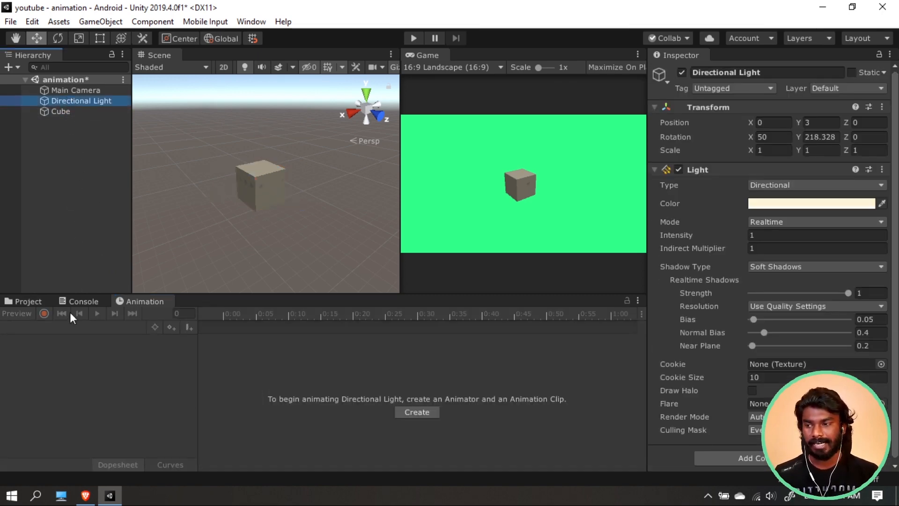
Select the cube again and move the playhead of its cube rotate clip to the first frame.
click(100, 112)
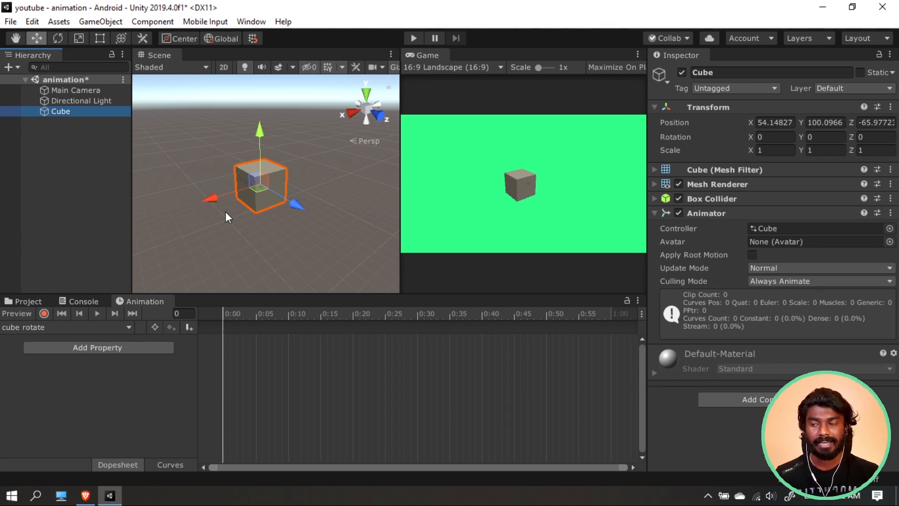
click(351, 317)
click(61, 313)
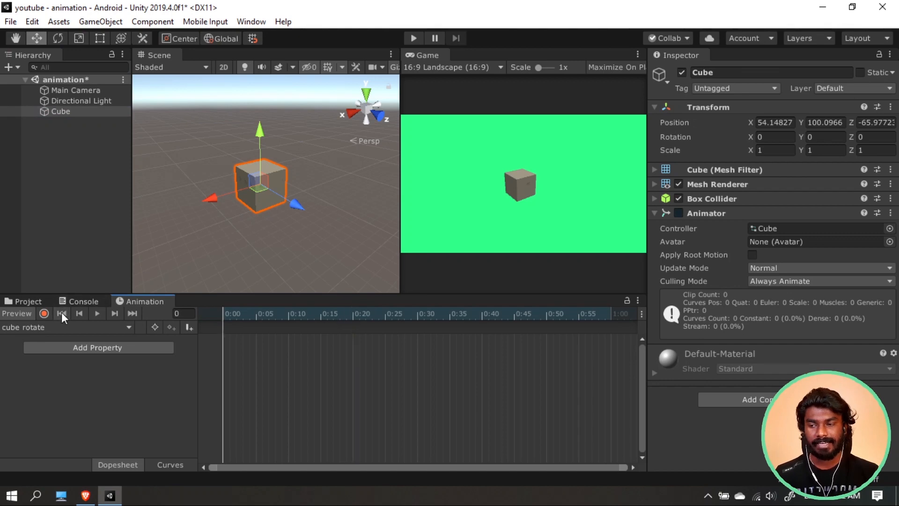
Try the cube rotate clip's playback controls and scrub its timeline to the one-second mark, then exit the preview.
click(133, 313)
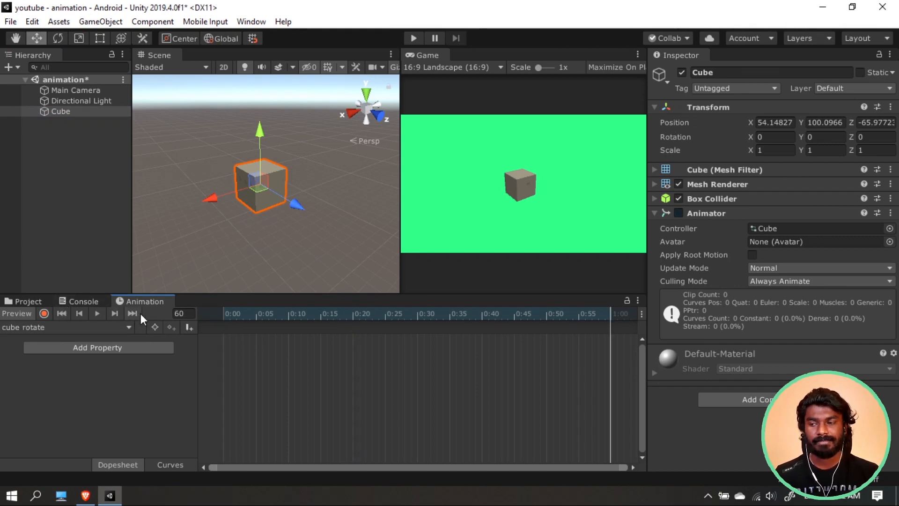
click(97, 313)
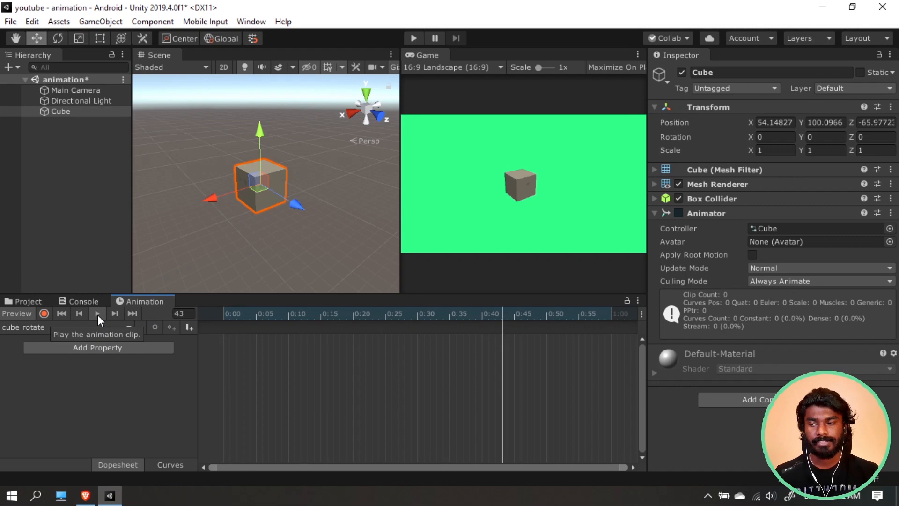
click(97, 313)
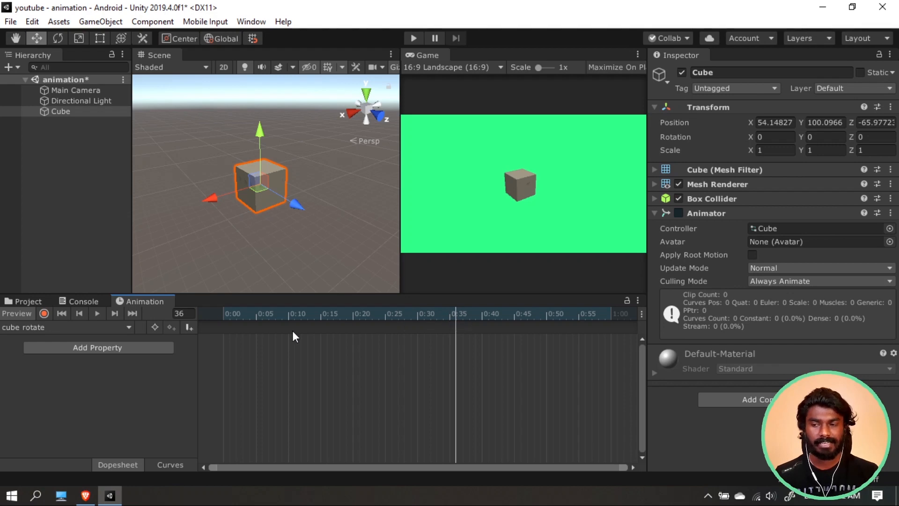
drag(315, 316, 613, 306)
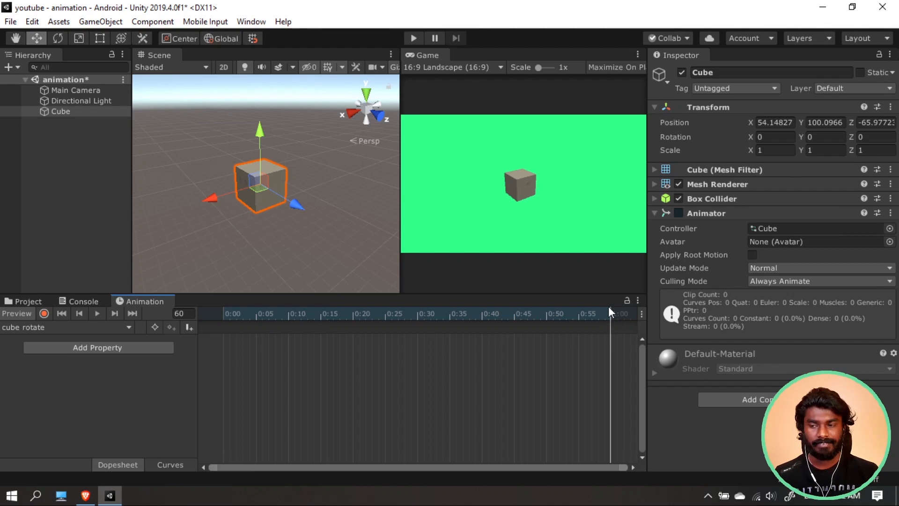
click(96, 313)
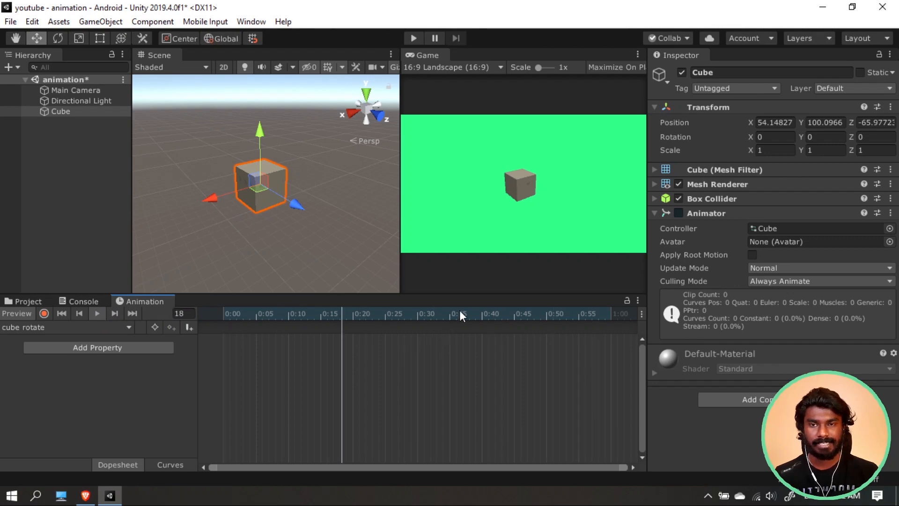
click(18, 313)
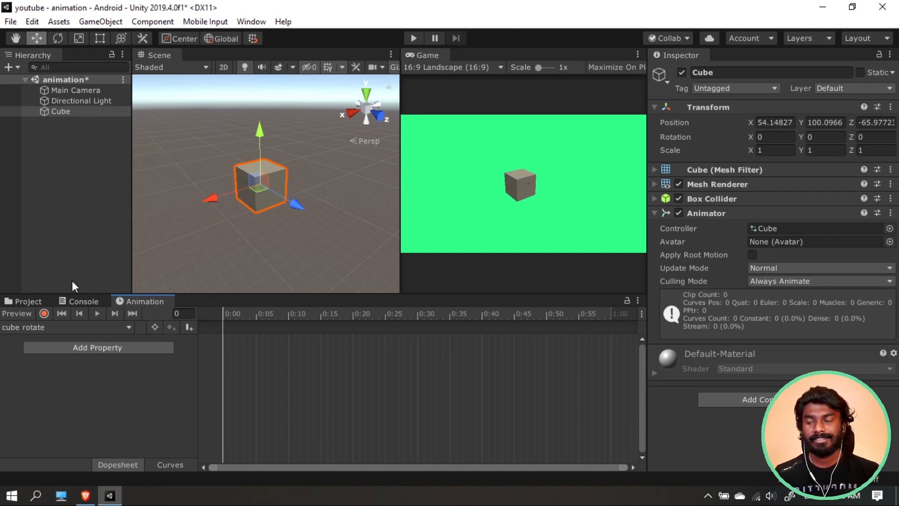
Apply the mat material from the Assets folder to the cube and check its properties in the Inspector.
click(28, 301)
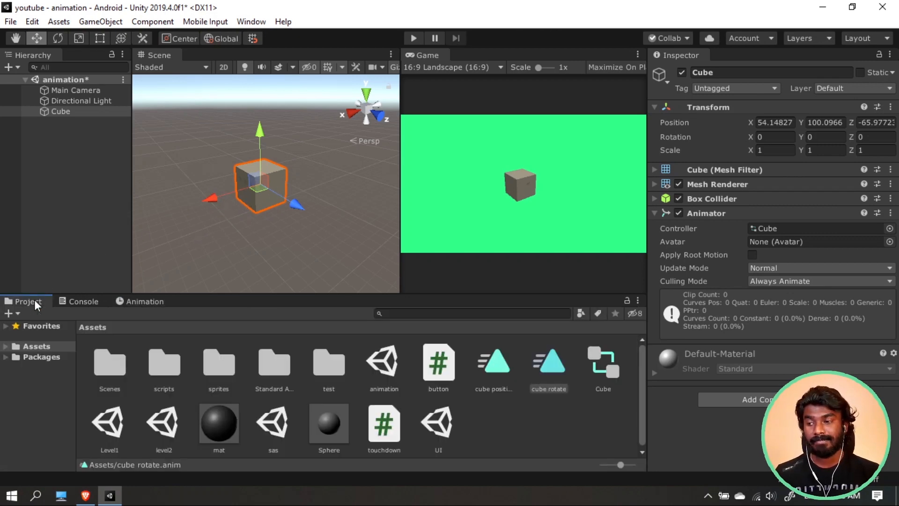
drag(227, 425, 271, 201)
click(223, 420)
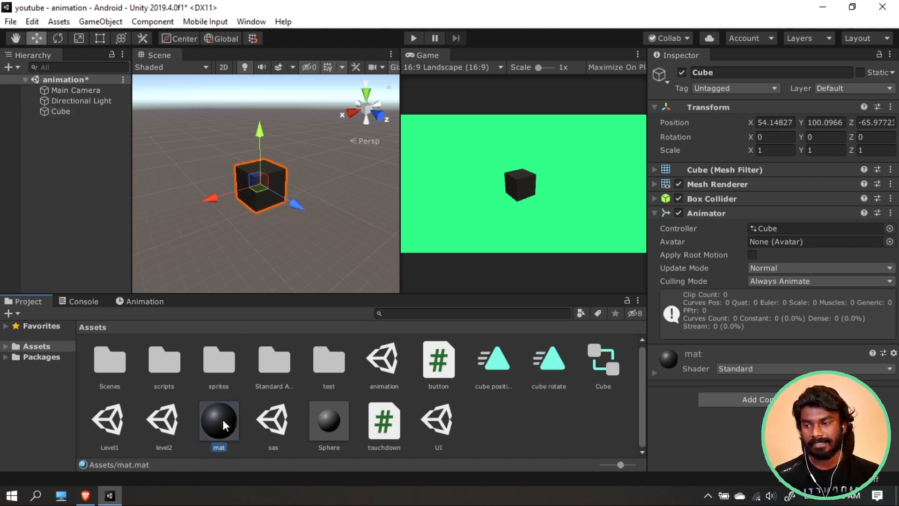
right_click(511, 422)
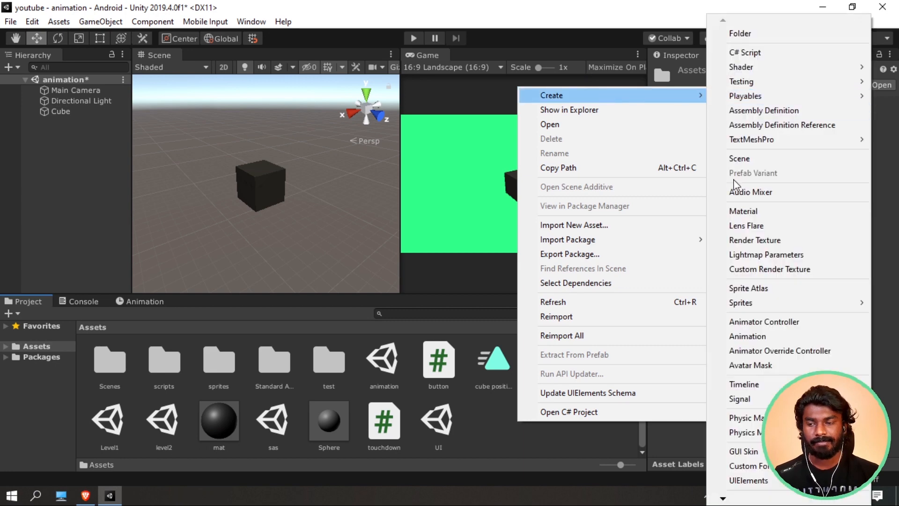
click(43, 136)
click(51, 111)
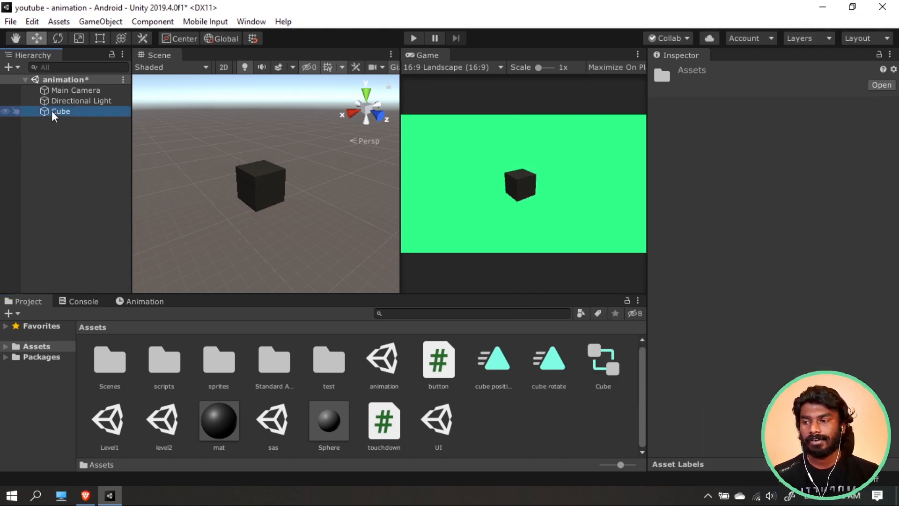
click(684, 375)
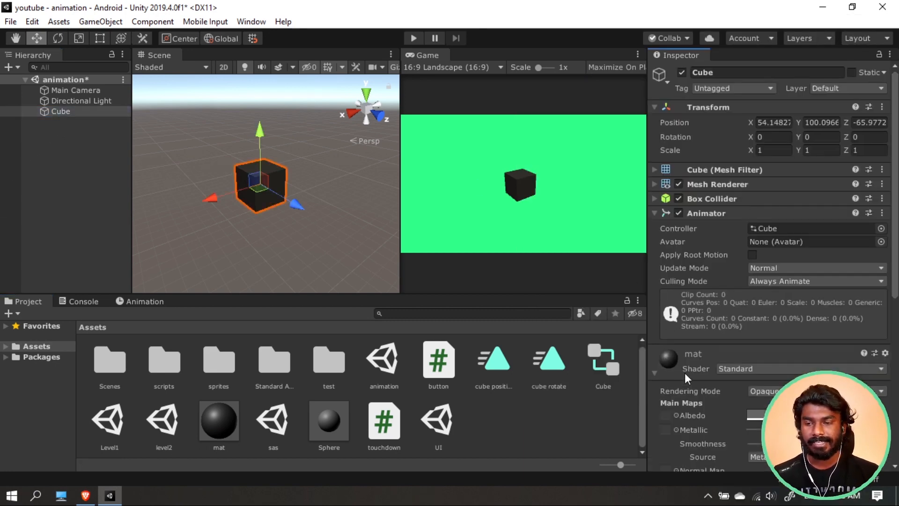
click(662, 372)
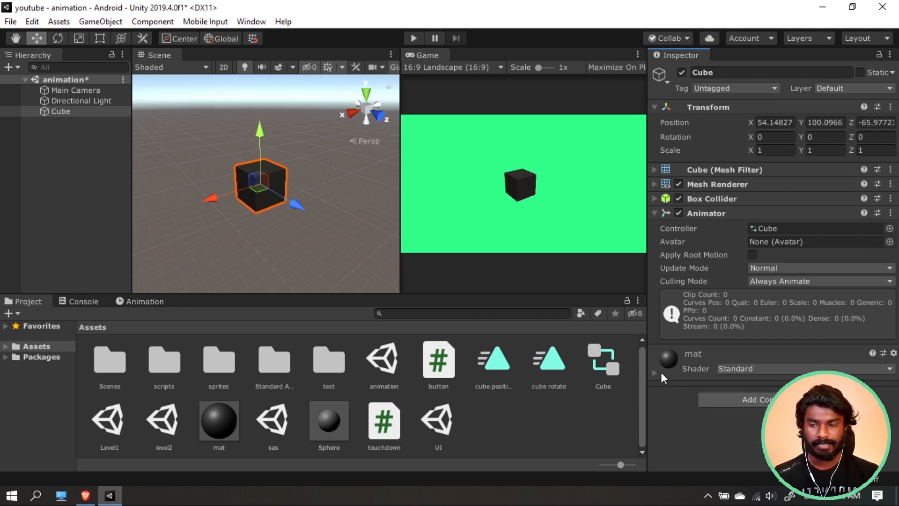
Start recording the cube rotate clip and nudge the cube to about Z -66.01 to key its position at frame 0.
click(137, 302)
click(76, 114)
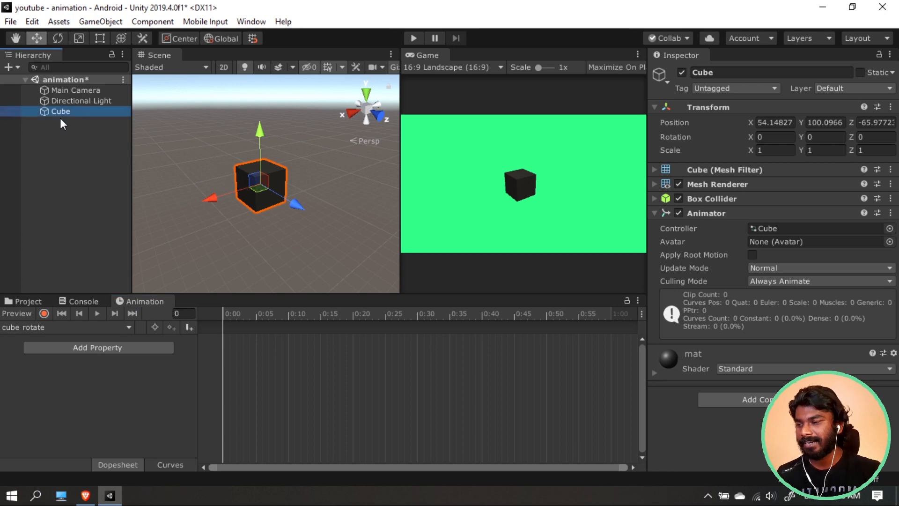
click(44, 312)
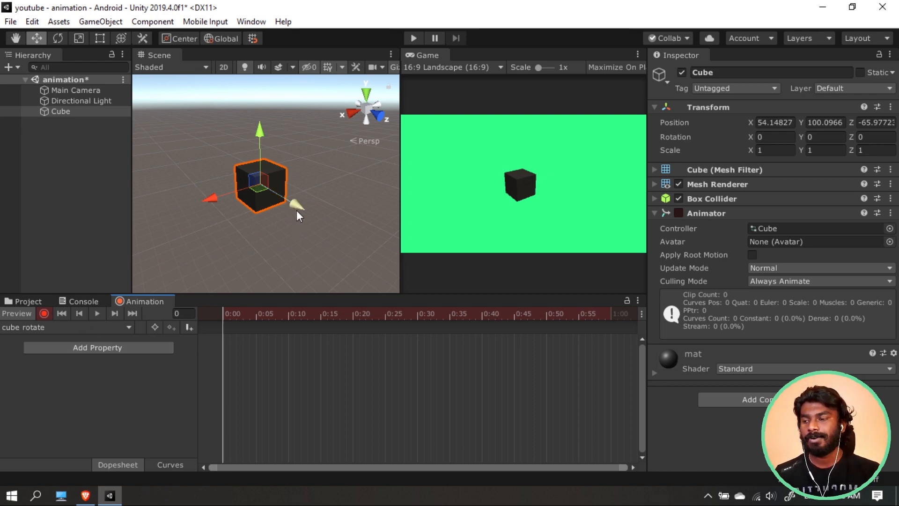
drag(296, 210, 296, 207)
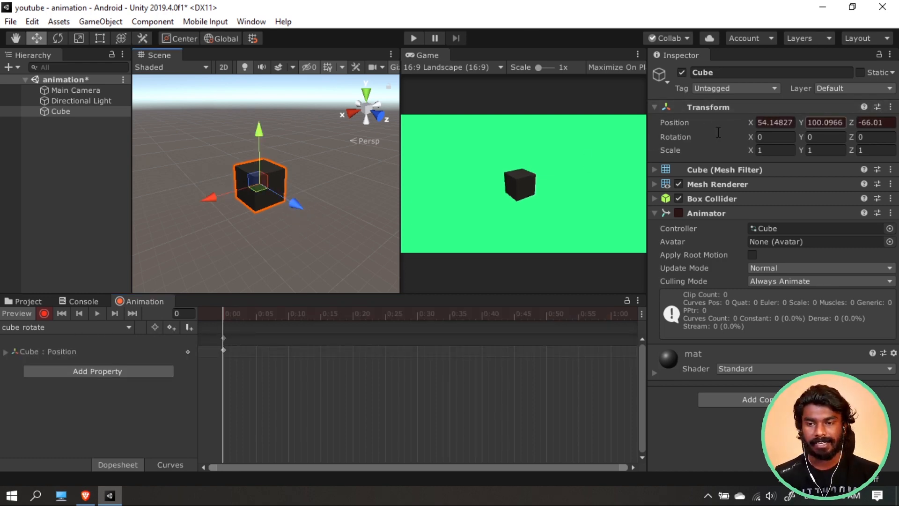
Record a rotation keyframe for the cube at frame 0 with the X rotation set to 0.
drag(752, 137, 758, 138)
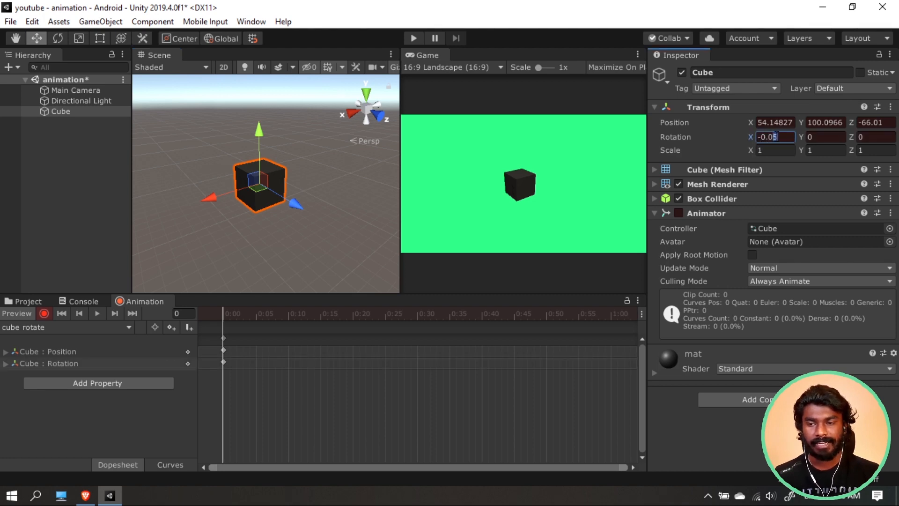
key(BackSpace)
key(BackSpace)
key(BackSpace)
key(BackSpace)
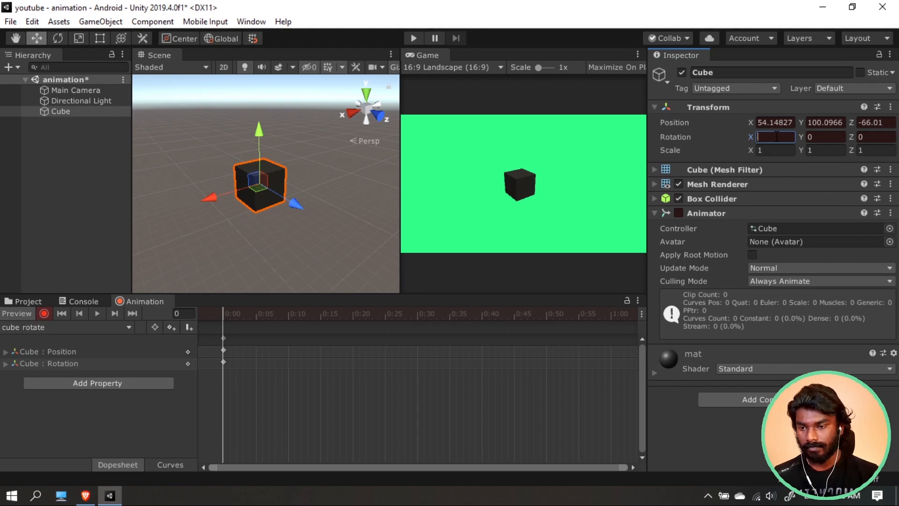
text(0)
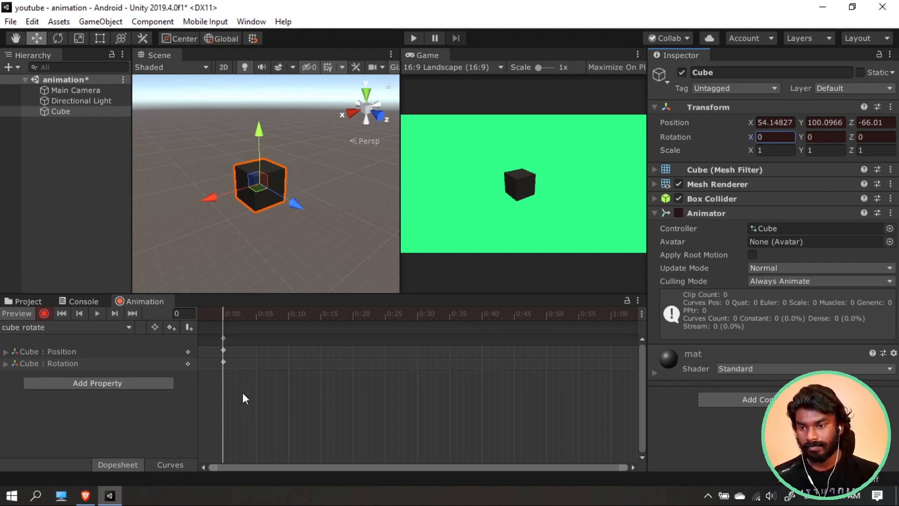
click(78, 354)
click(107, 367)
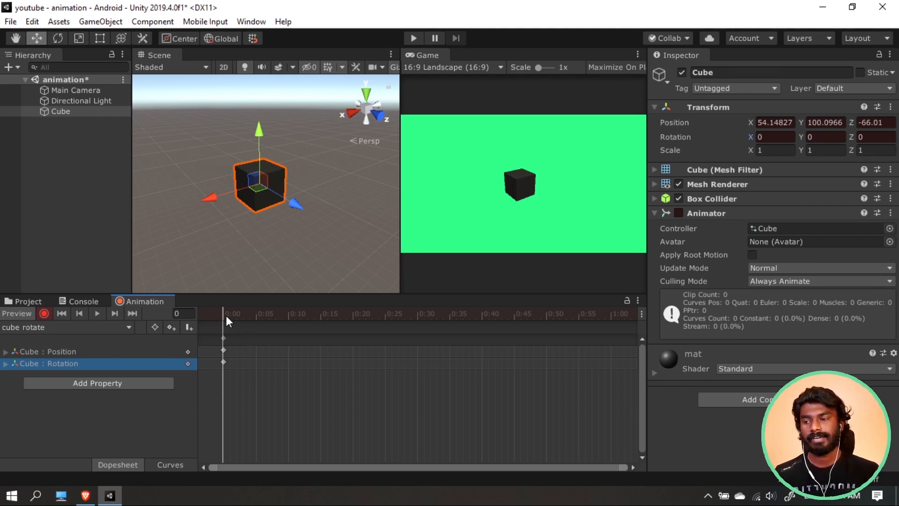
mouse_move(226, 315)
mouse_down()
mouse_move(336, 313)
mouse_move(219, 321)
mouse_up()
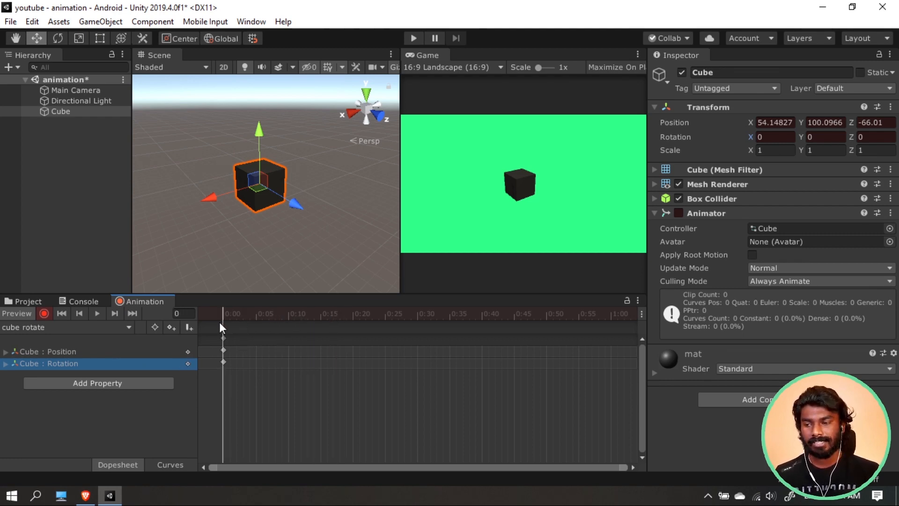
Record a material color keyframe at frame 0 by setting the cube's albedo to dark grey 5A5A5A.
click(655, 371)
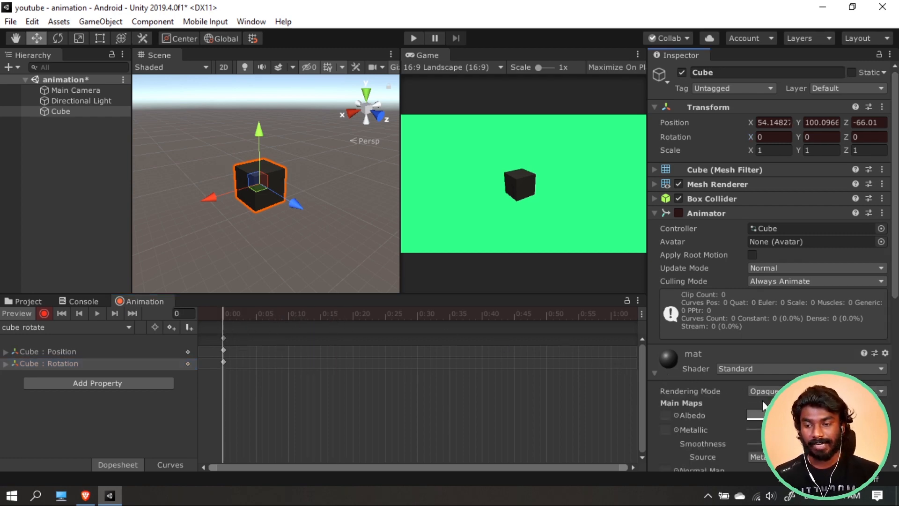
click(759, 417)
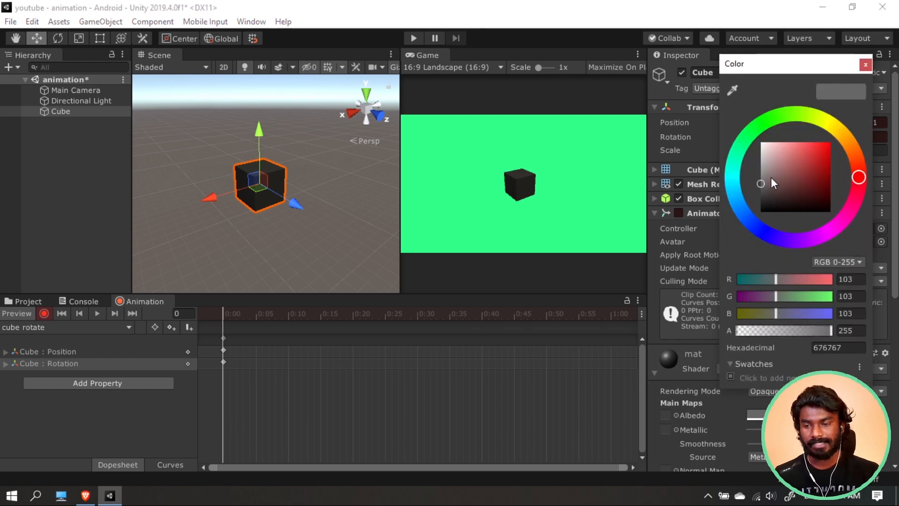
drag(777, 178, 827, 145)
drag(757, 179, 758, 189)
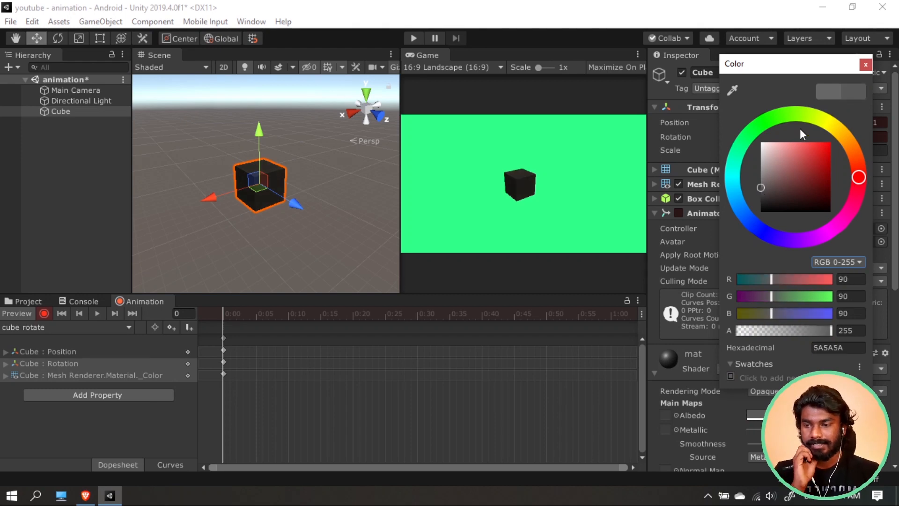
click(865, 63)
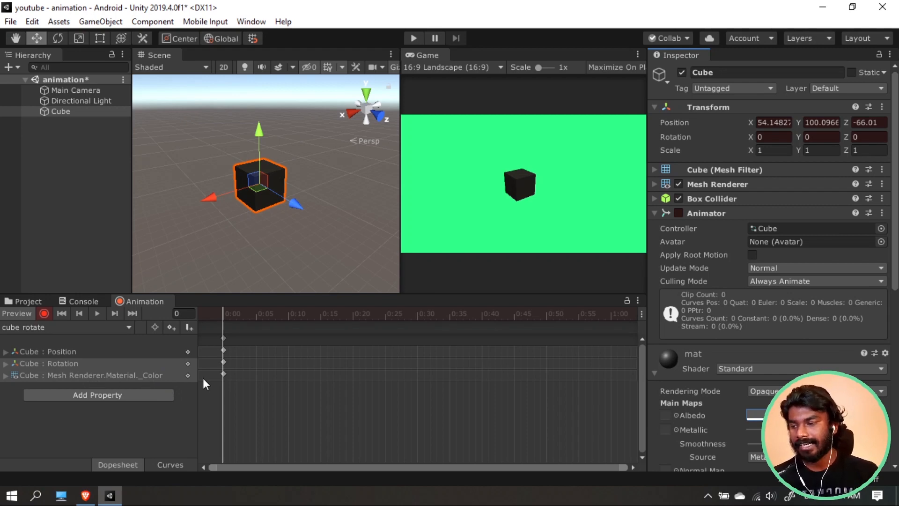
Look over the recorded property tracks, try disabling the Box Collider at frame 0 while recording, and undo it.
right_click(187, 374)
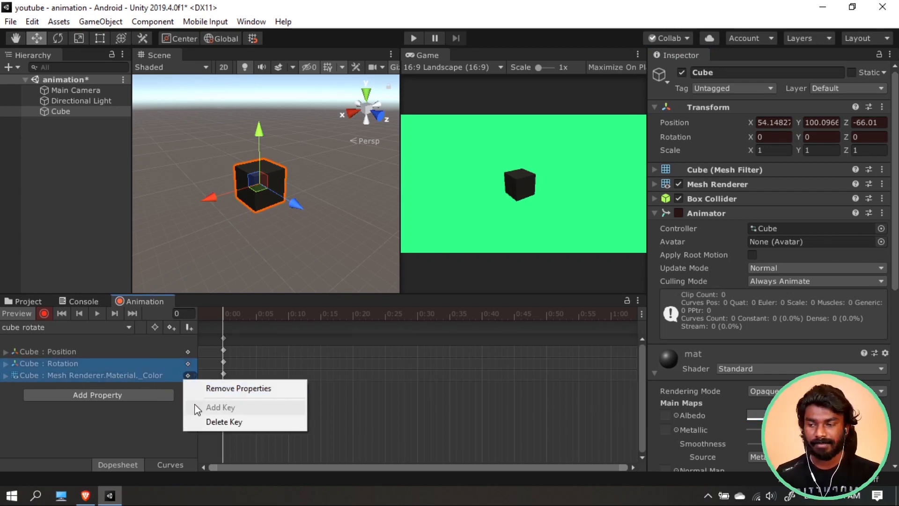
click(172, 425)
click(60, 376)
click(69, 363)
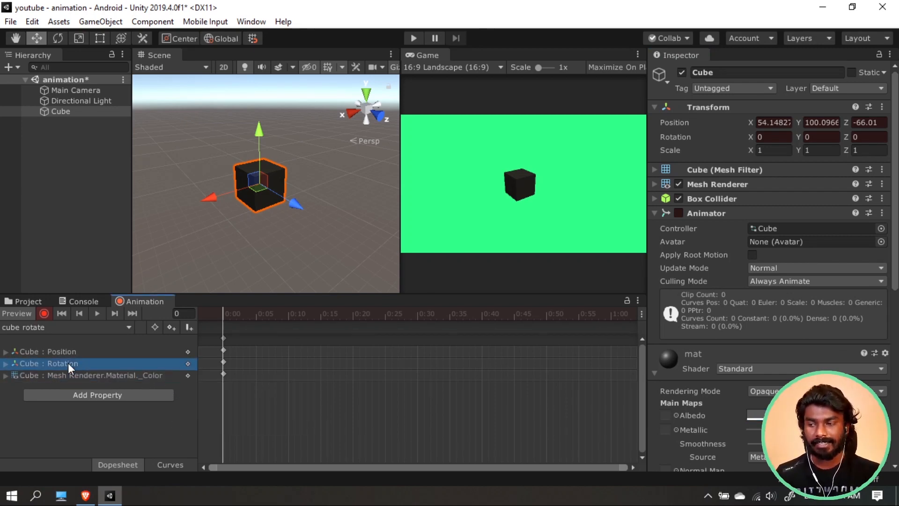
click(72, 352)
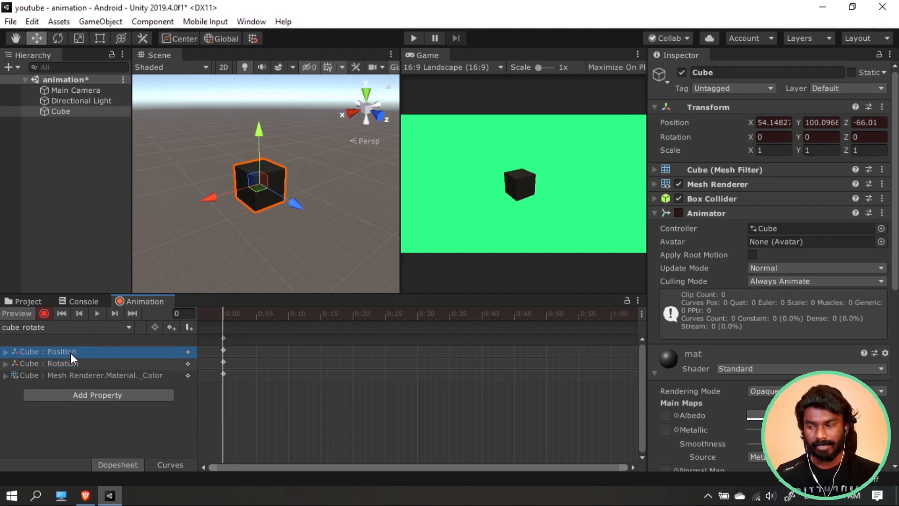
click(680, 198)
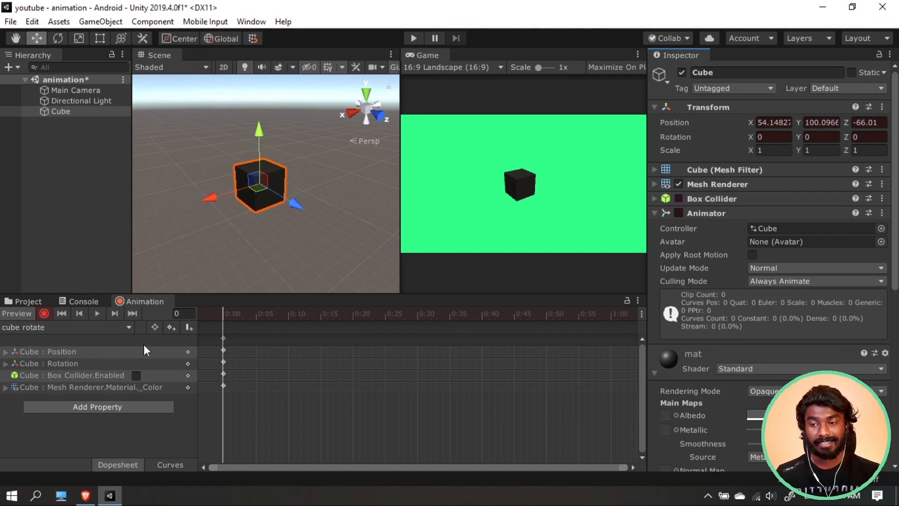
key(ctrl+z)
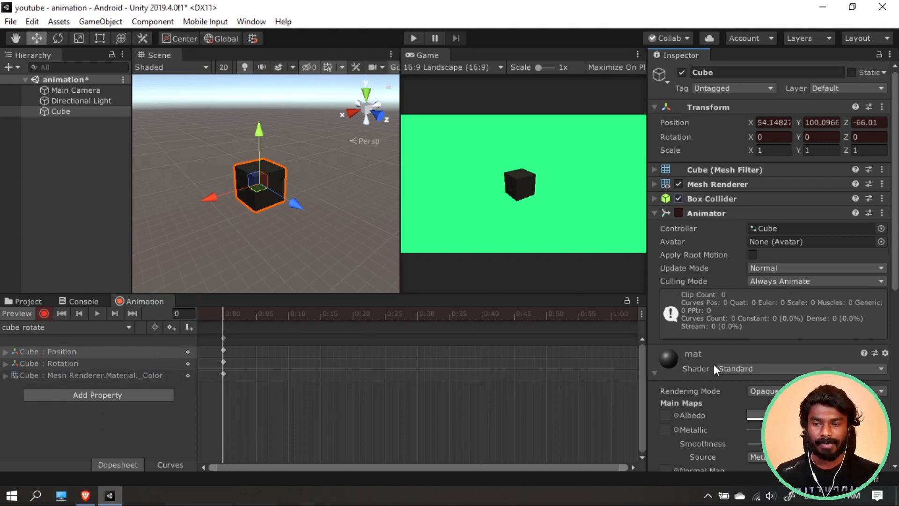
Record a rotation keyframe at frame 30 with the cube turned to about 129.03 on the Y axis.
scroll(719, 281, down, 5)
drag(386, 313, 417, 316)
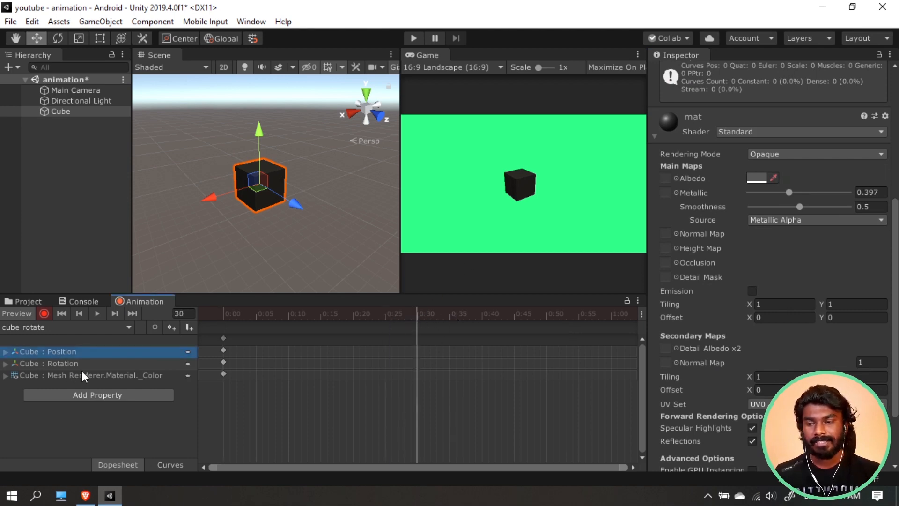
scroll(688, 207, up, 5)
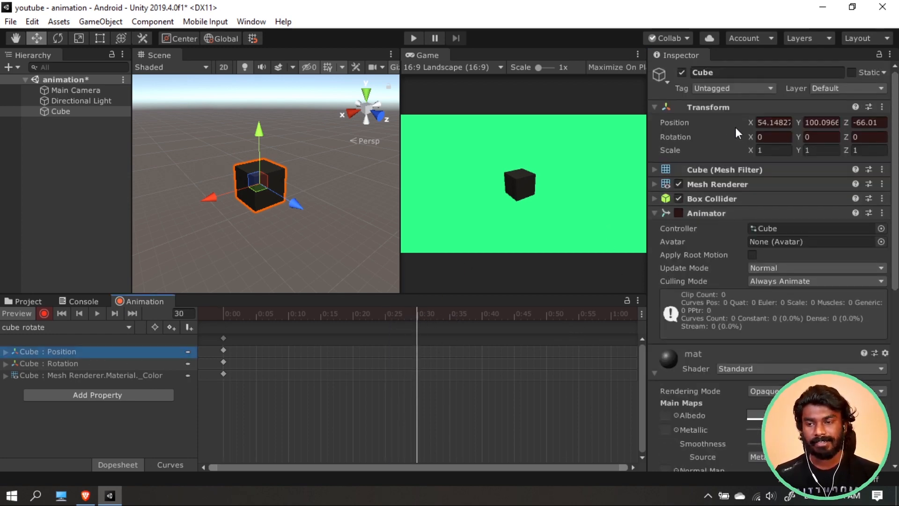
drag(751, 133, 726, 202)
key(ctrl+z)
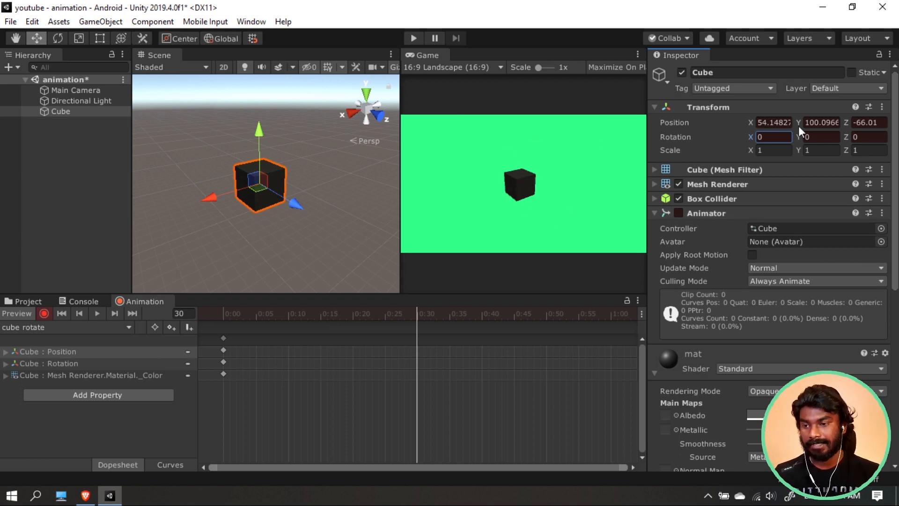
drag(799, 136, 129, 355)
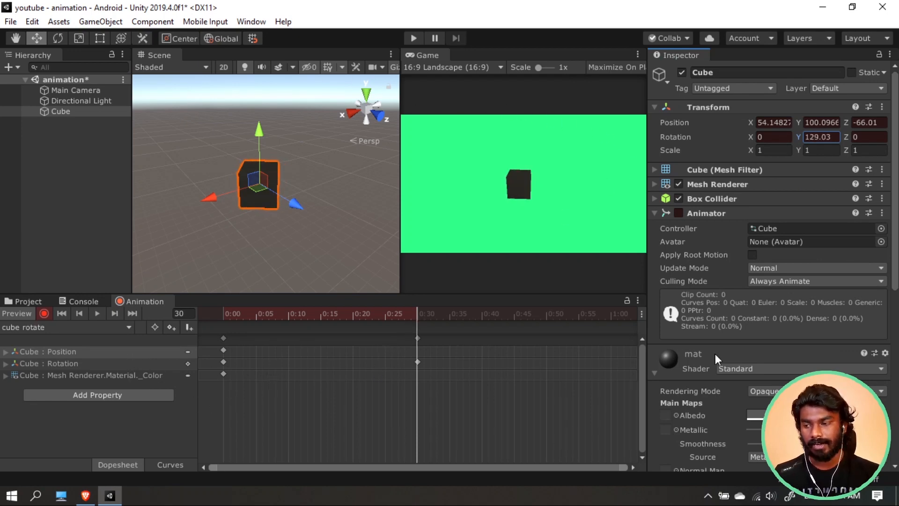
Record a material color keyframe at frame 30 by changing the cube's albedo to a saturated pinkish red.
click(755, 416)
drag(787, 174, 755, 132)
mouse_move(815, 146)
mouse_down()
mouse_move(835, 140)
mouse_move(855, 150)
mouse_move(850, 142)
mouse_move(857, 212)
mouse_move(856, 196)
mouse_up()
click(865, 65)
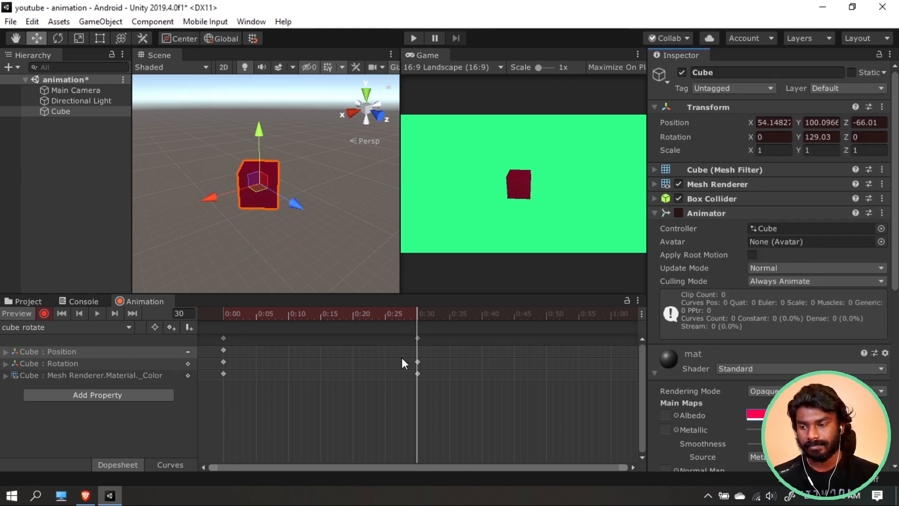
click(70, 364)
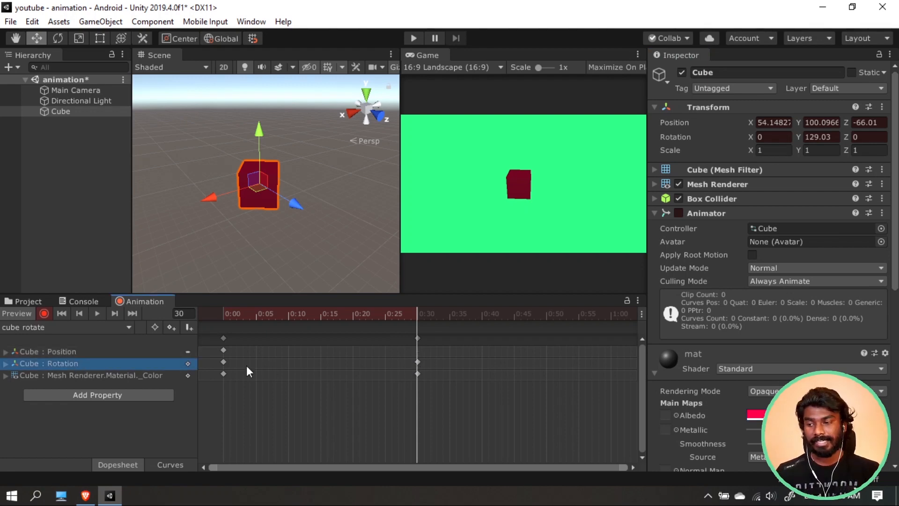
Save the scene and turn off keyframe recording for the cube rotate clip.
click(84, 376)
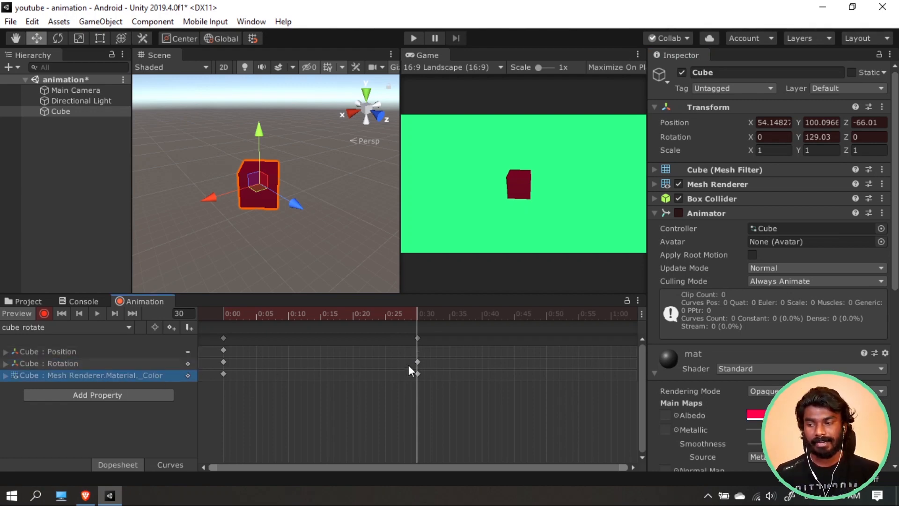
click(77, 352)
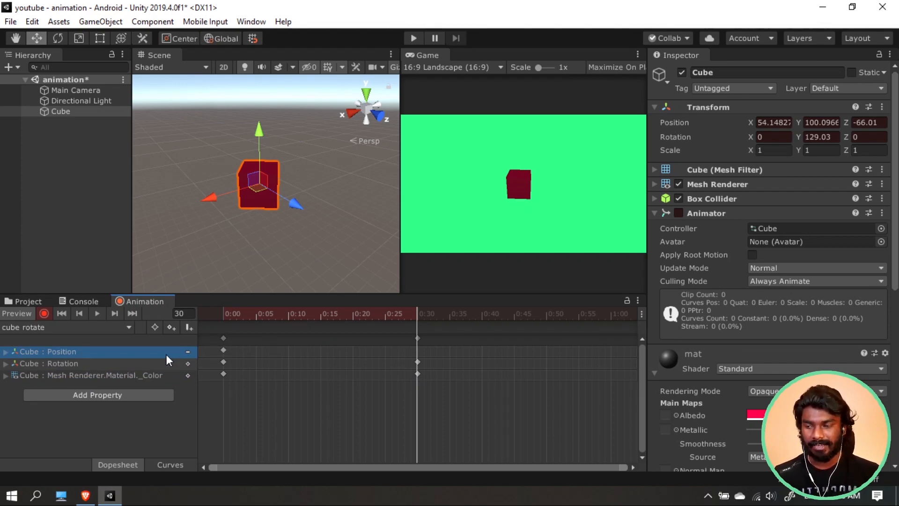
click(409, 318)
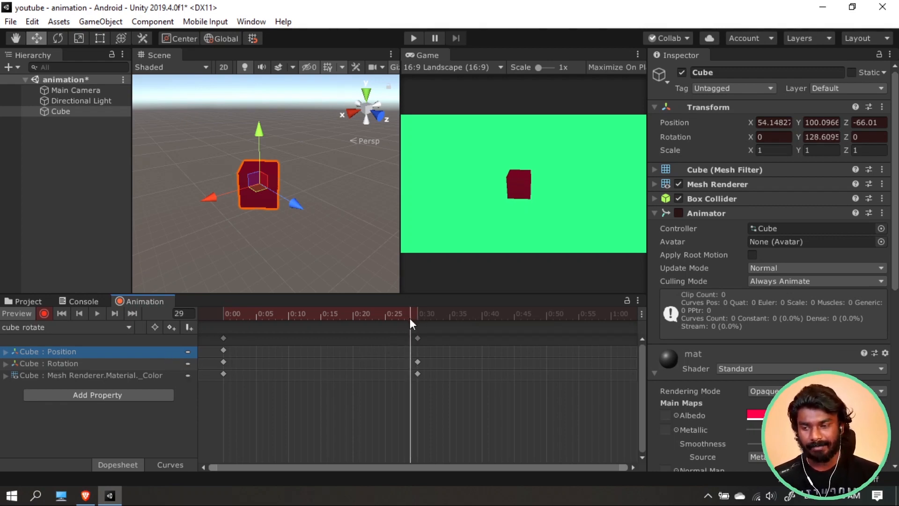
key(ctrl+s)
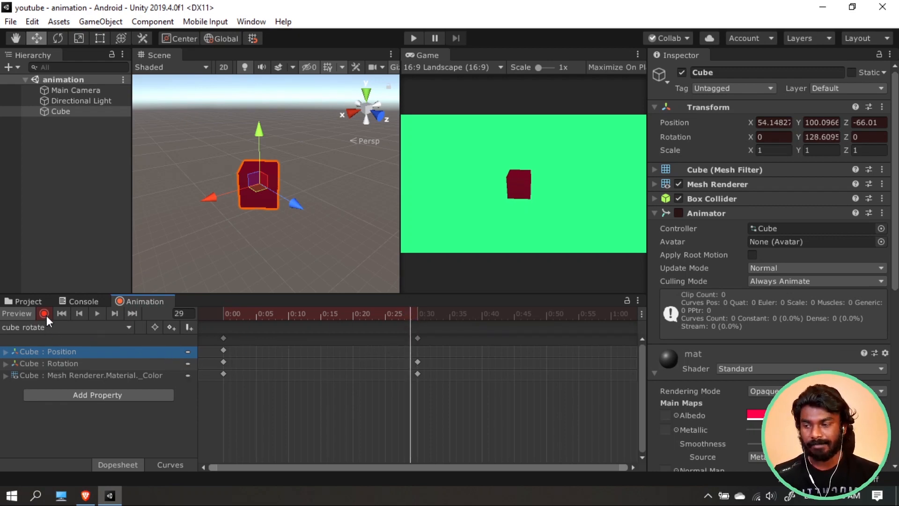
click(46, 314)
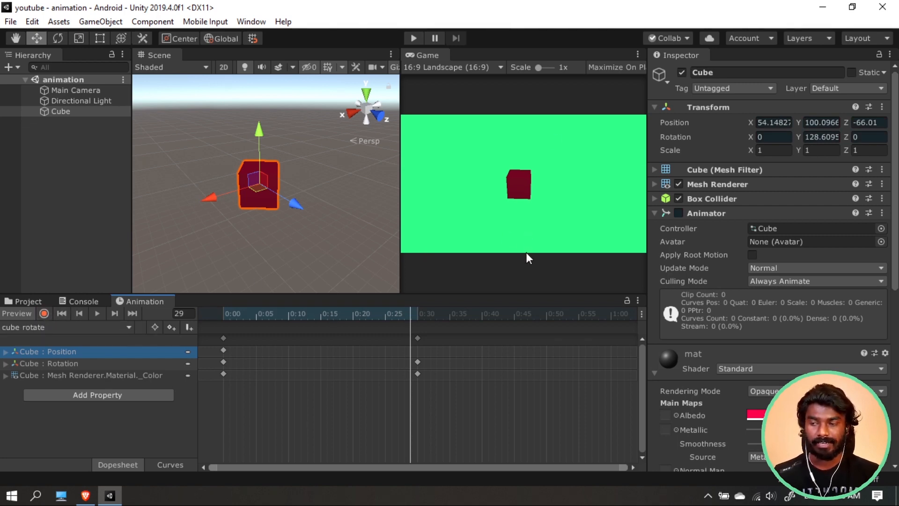
Preview the cube rotate clip and copy all its frame 0 keyframes to frame 60.
click(92, 316)
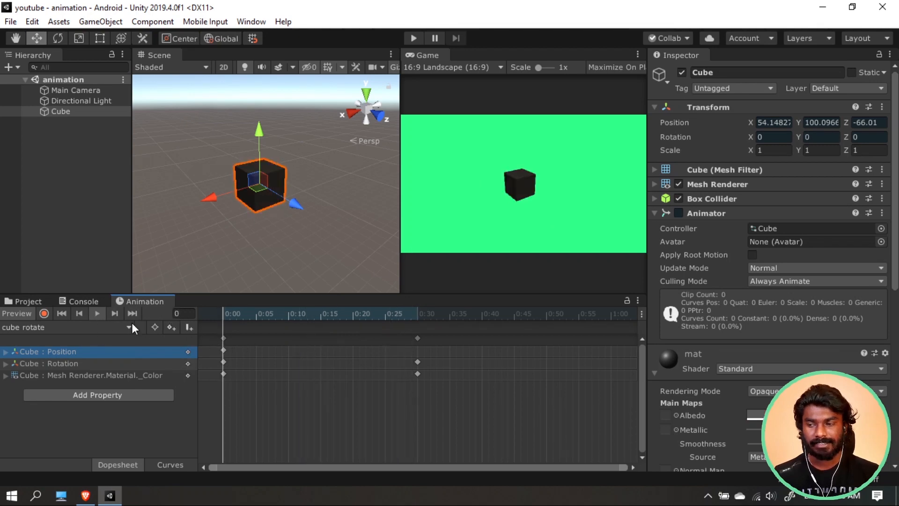
click(98, 313)
click(224, 338)
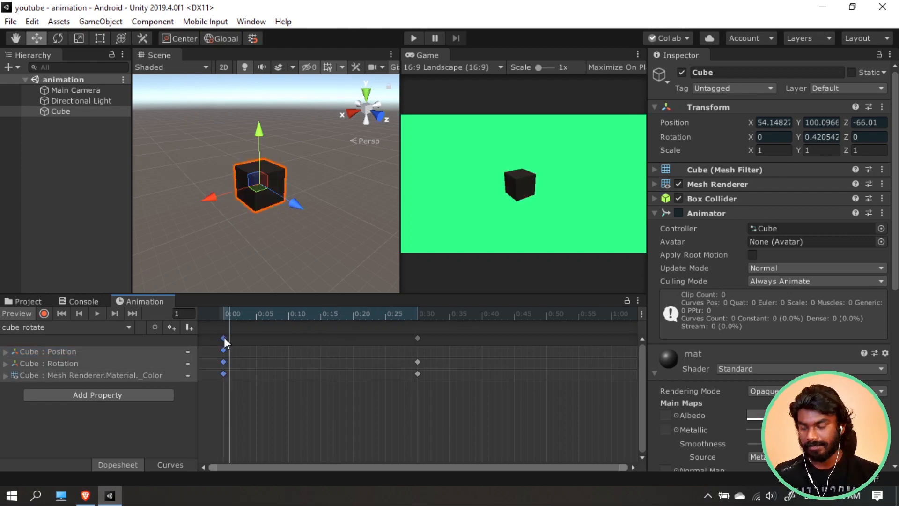
drag(413, 314, 610, 314)
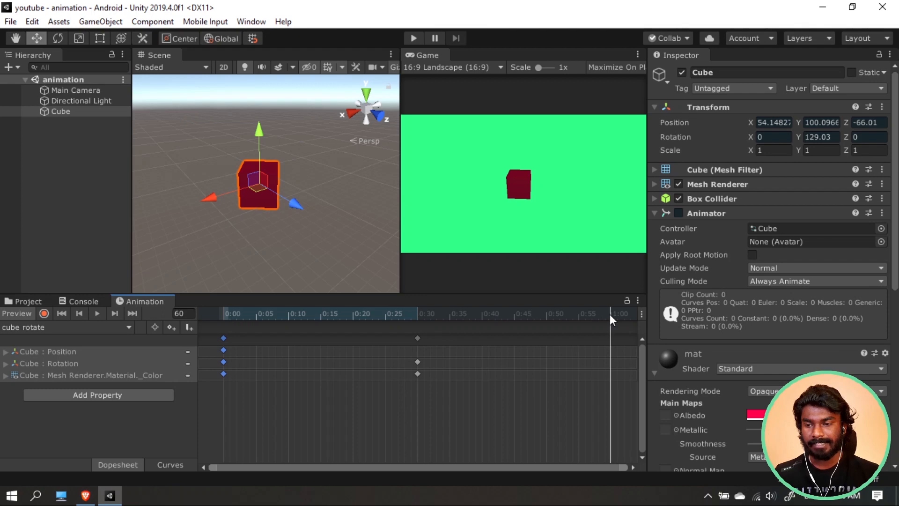
key(ctrl+v)
drag(290, 322, 605, 318)
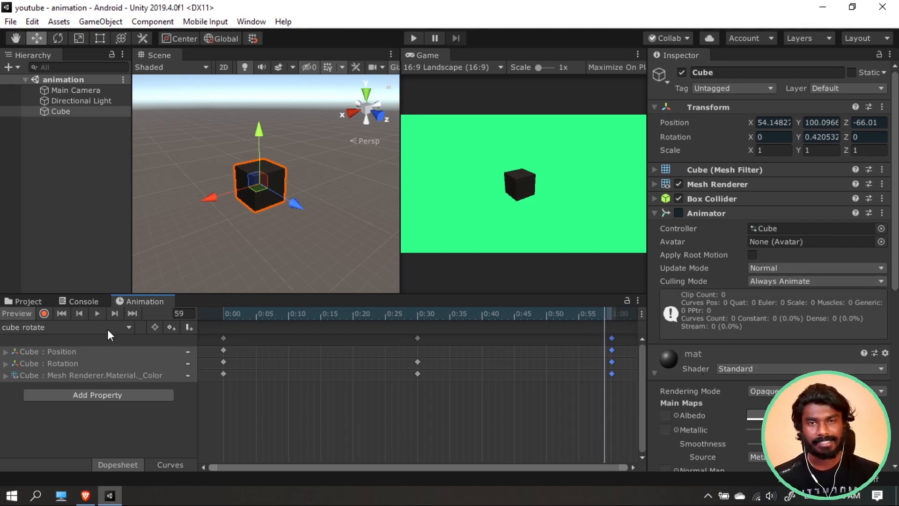
In the cube position clip, record a position keyframe at frame 0 with the cube at about 54.23 on X.
click(71, 328)
click(73, 345)
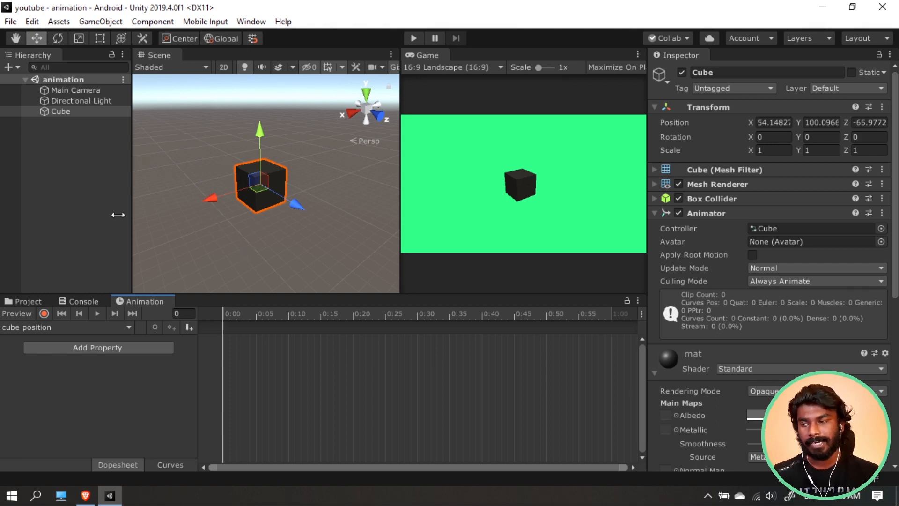
click(58, 111)
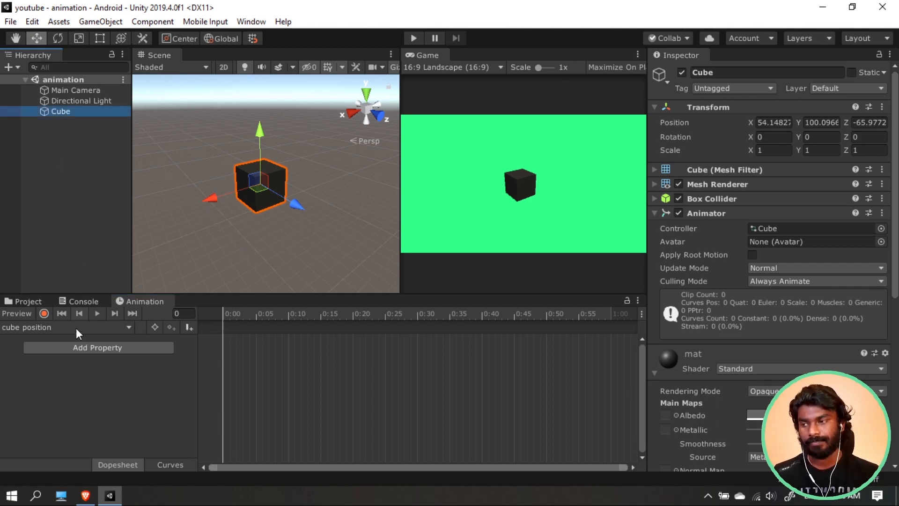
click(41, 317)
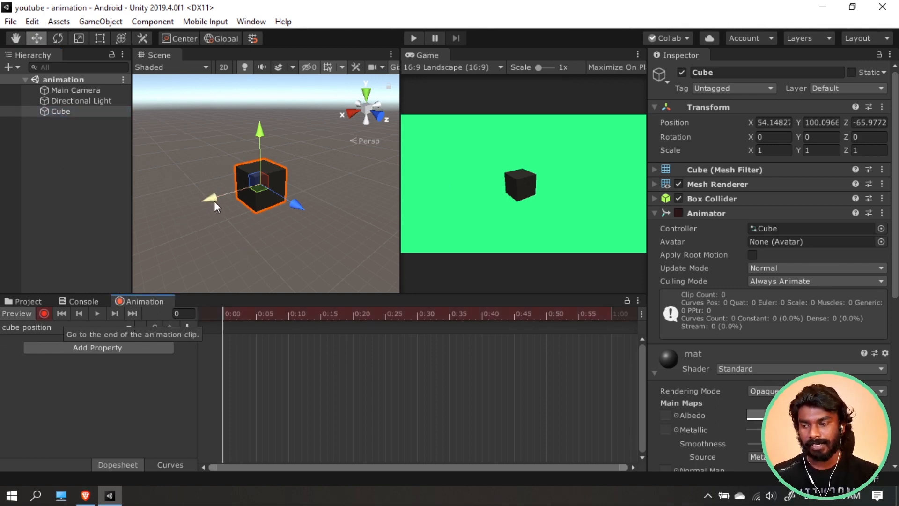
mouse_move(203, 198)
mouse_down()
mouse_move(155, 215)
mouse_move(209, 203)
mouse_up()
key(ctrl+z)
key(ctrl+z)
key(ctrl+z)
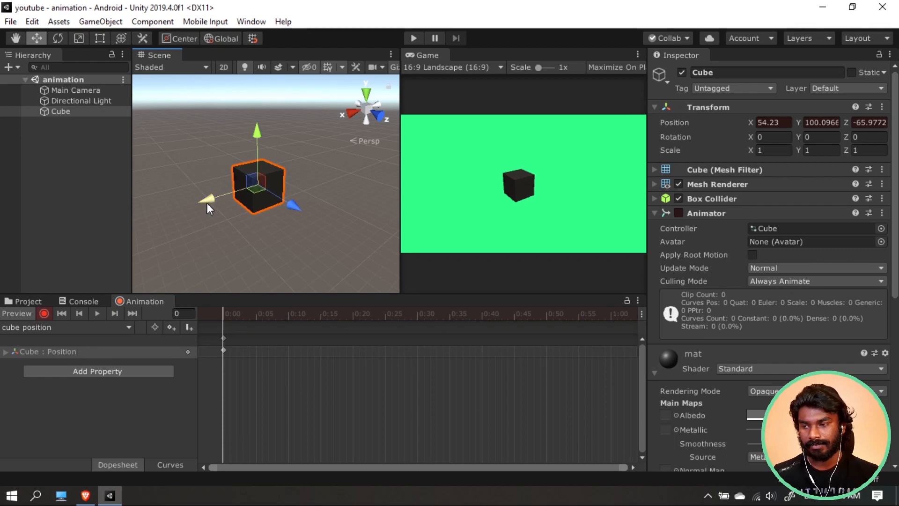
Record a position keyframe at frame 30 with the cube at about 42.32 on X, and copy the frame 0 keyframe to frame 60.
drag(226, 315, 417, 314)
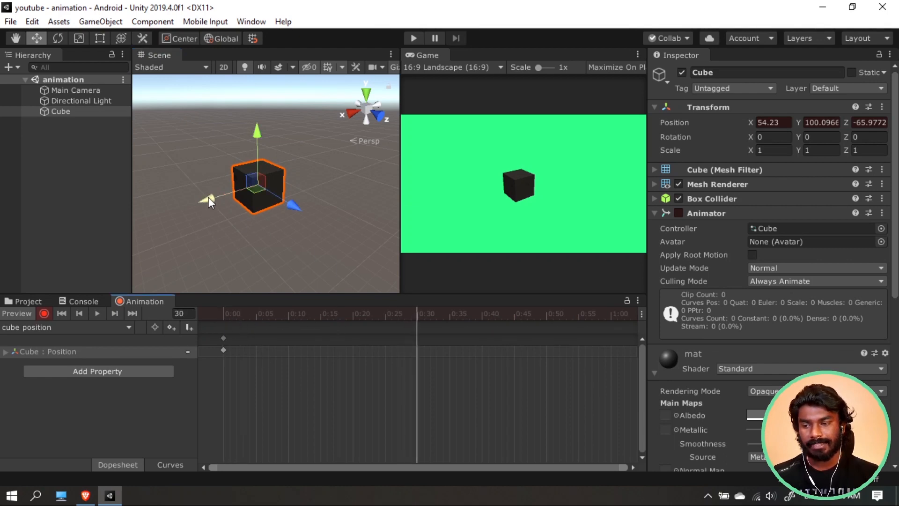
drag(208, 197, 459, 224)
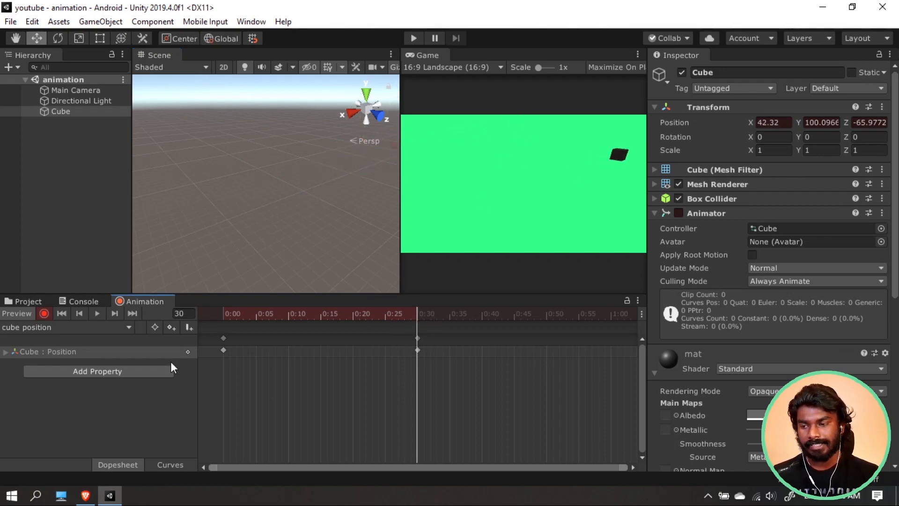
click(223, 339)
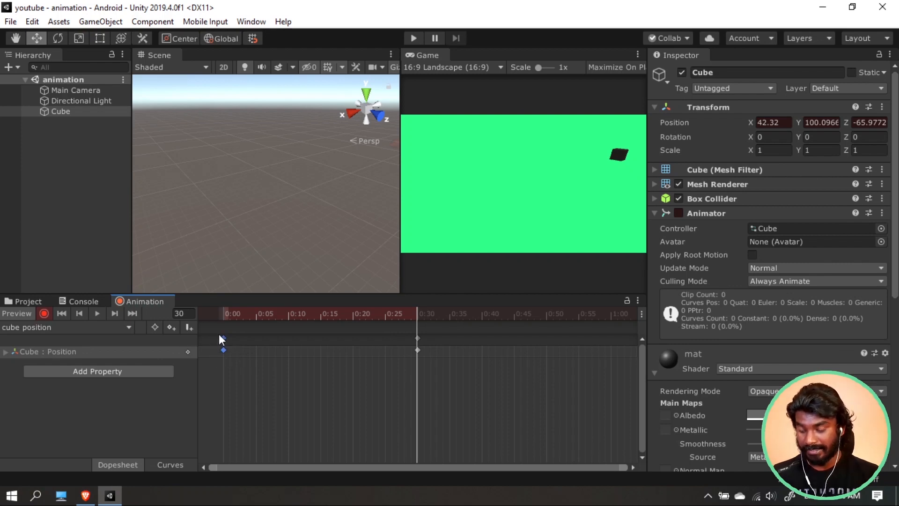
drag(227, 310, 609, 313)
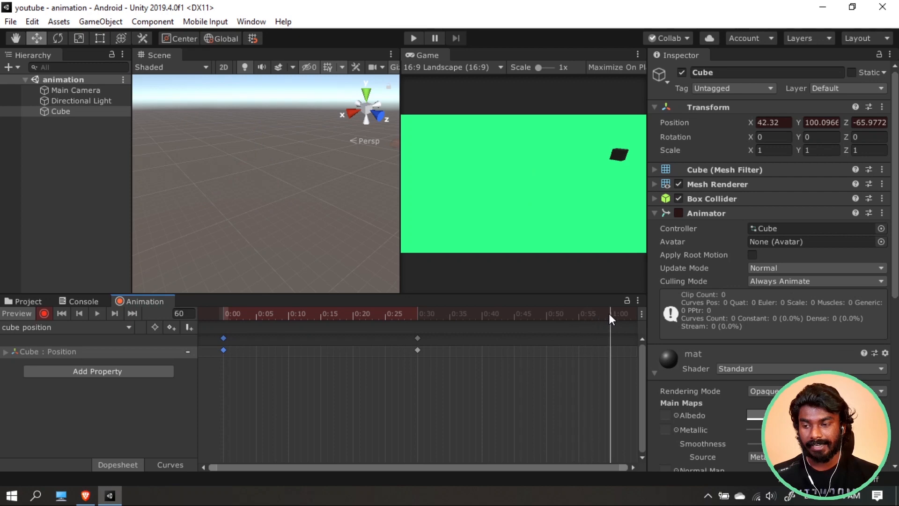
key(ctrl+v)
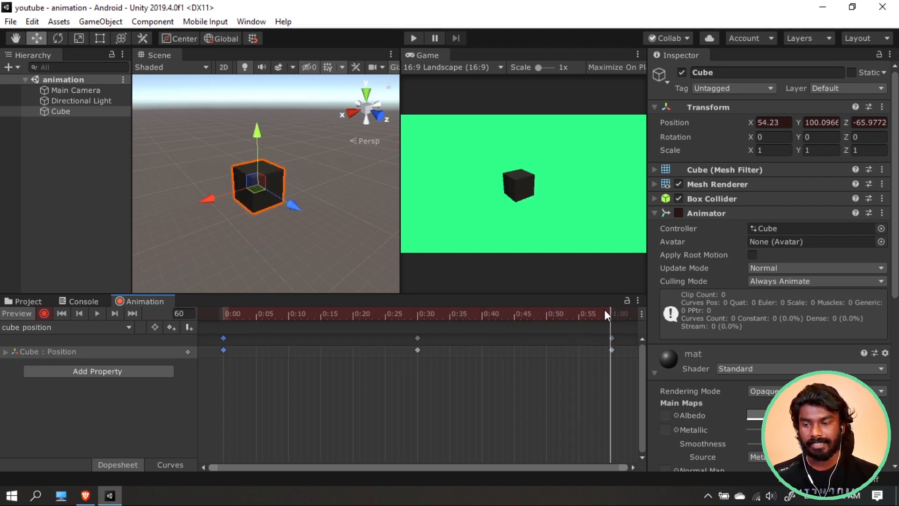
drag(605, 310, 228, 334)
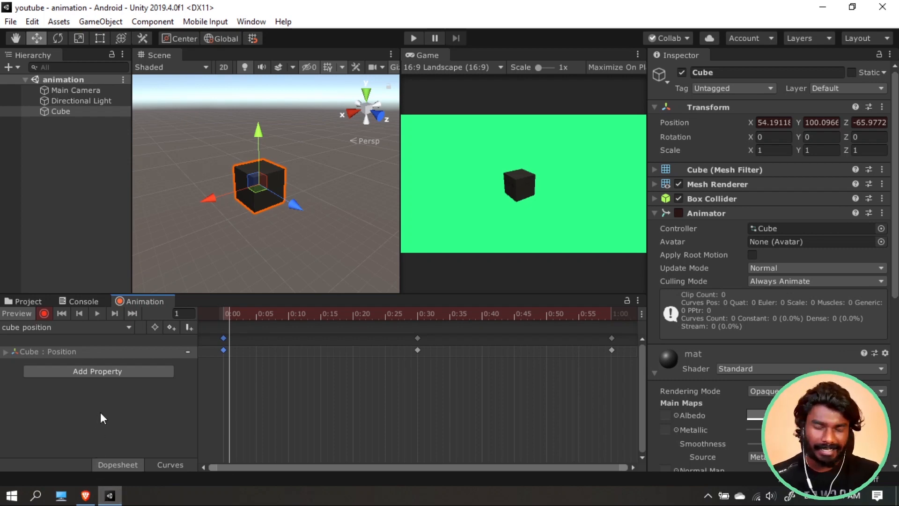
Try reshaping the cube's position curve around frame 5 in the curves view, undo it, and return to the dopesheet.
click(177, 468)
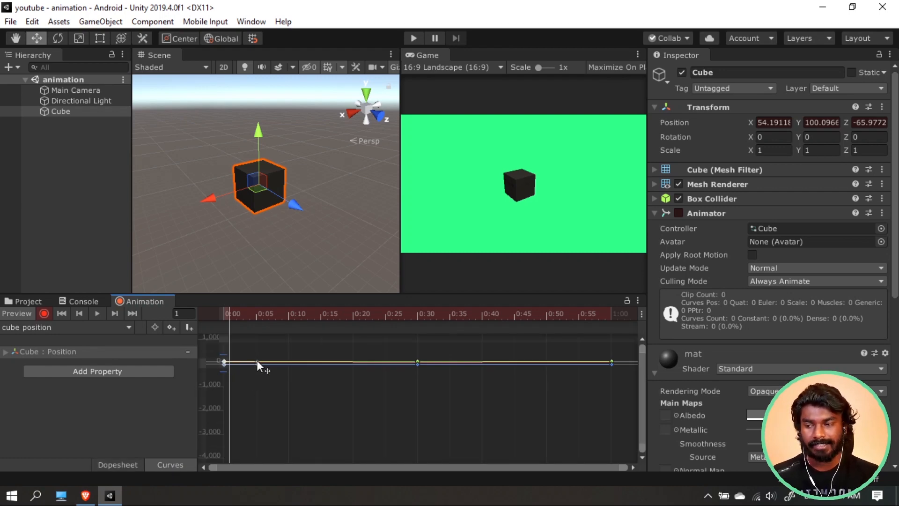
drag(257, 362, 283, 363)
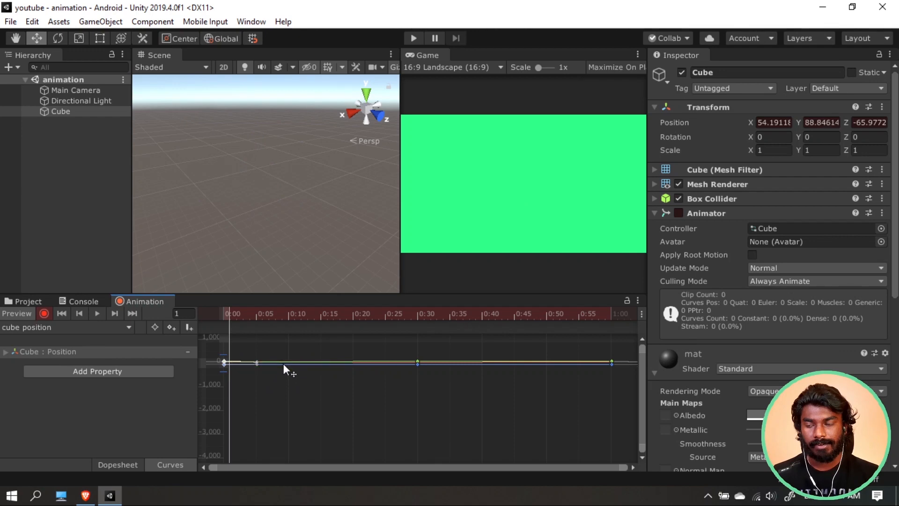
key(ctrl+z)
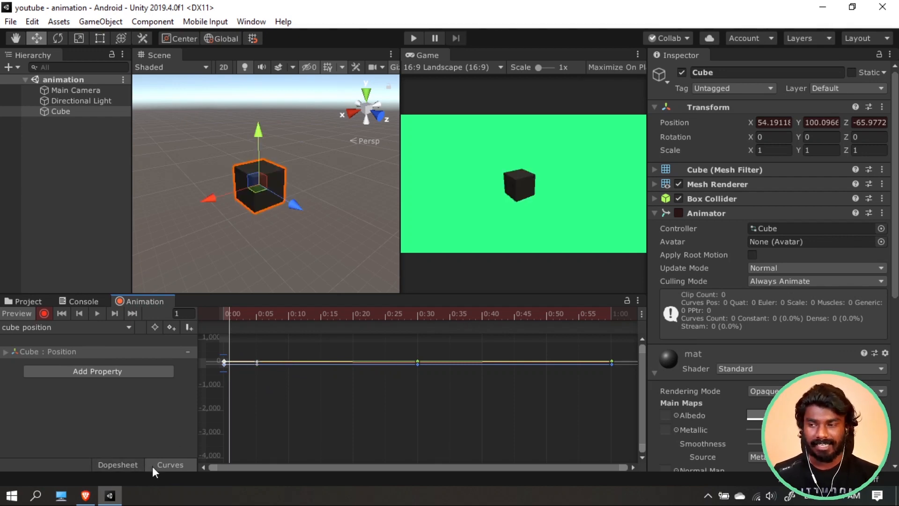
click(118, 464)
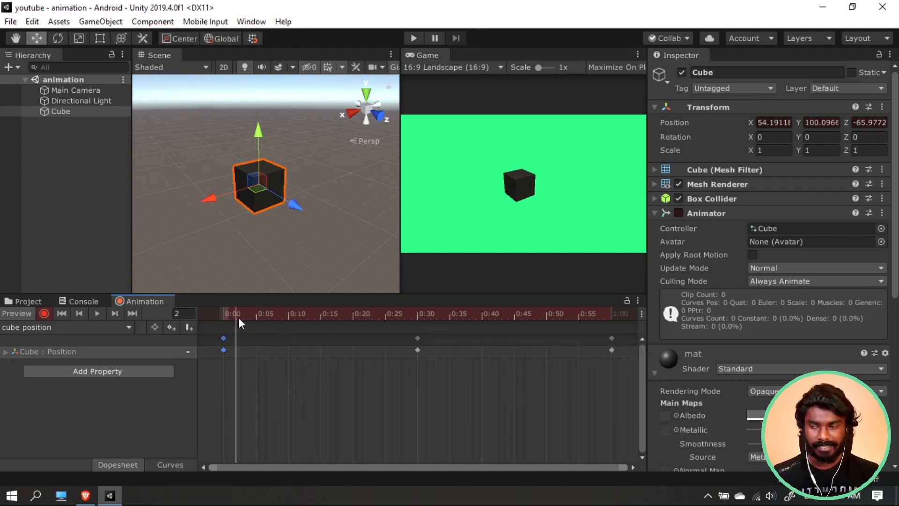
View the tangent options offered for the cube position clip's frame 0 keyframe.
right_click(224, 338)
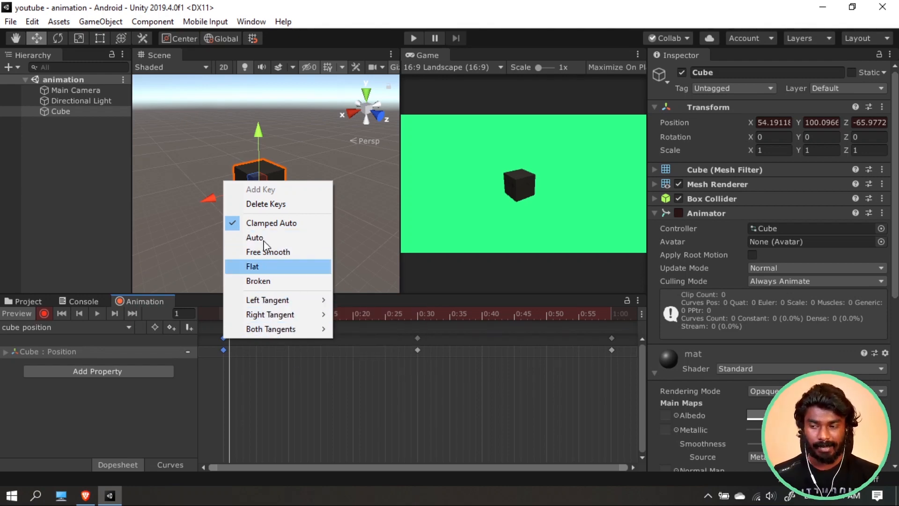
click(290, 416)
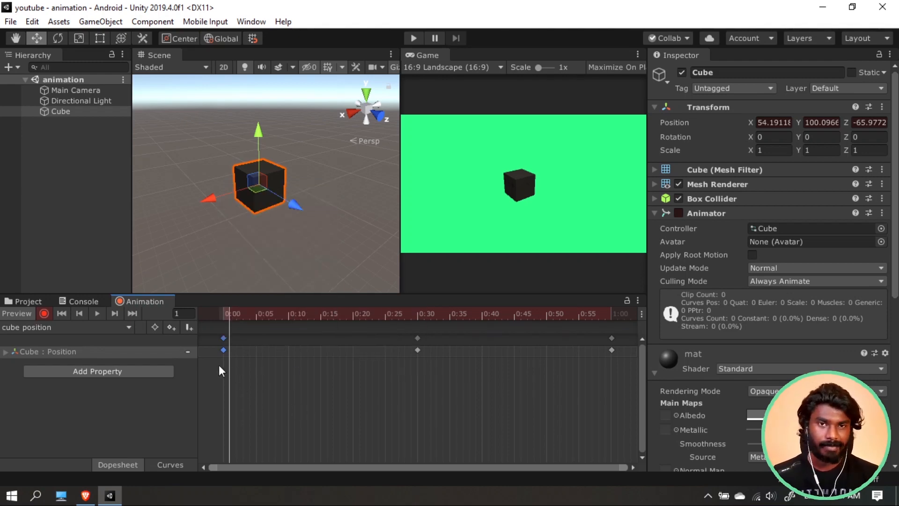
drag(219, 368, 622, 339)
click(536, 390)
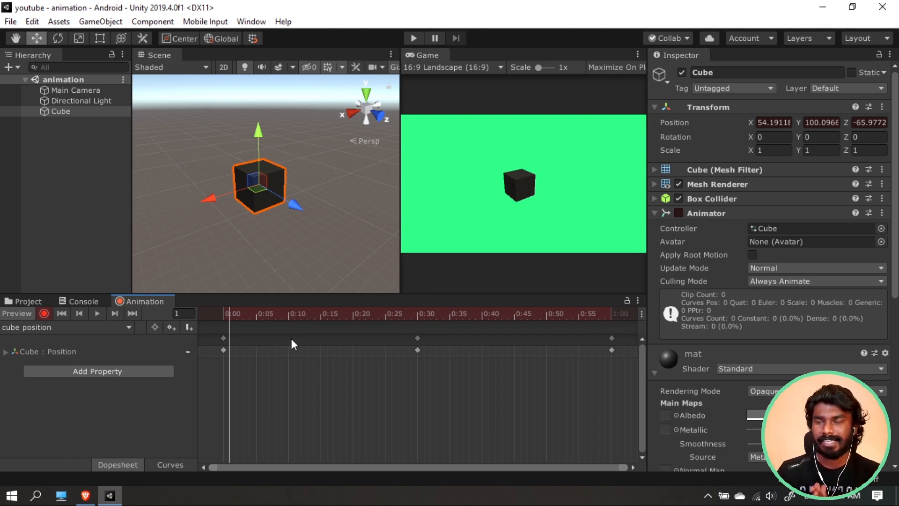
Turn off keyframe recording and play back the cube position clip.
click(46, 313)
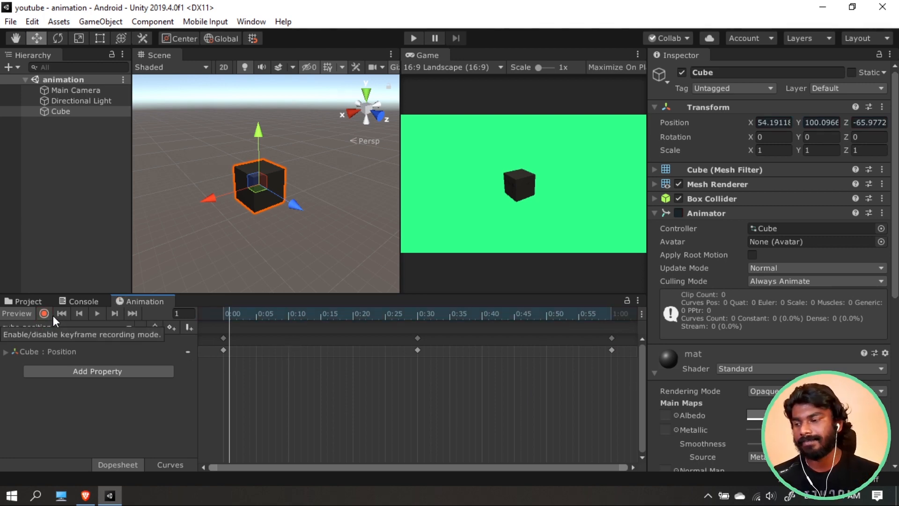
click(97, 313)
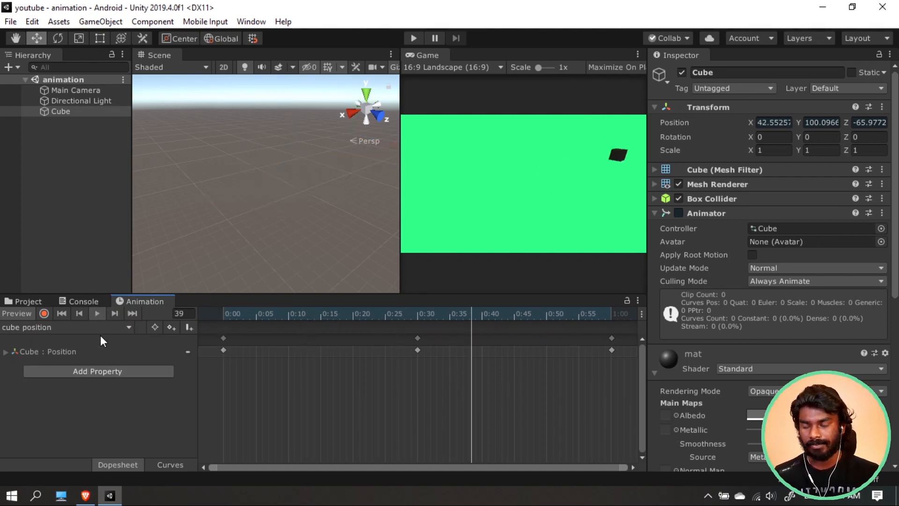
click(93, 316)
Switch the animation being edited to the cube rotate clip.
click(92, 327)
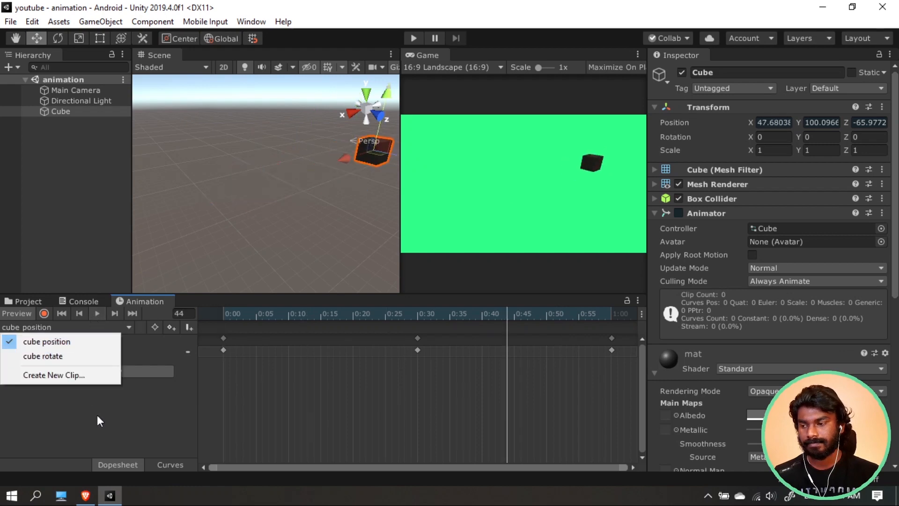
click(86, 428)
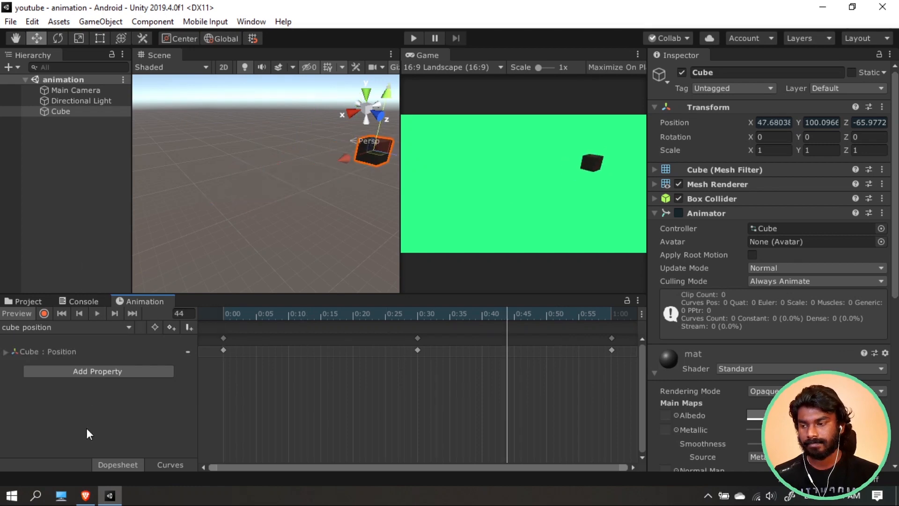
click(38, 327)
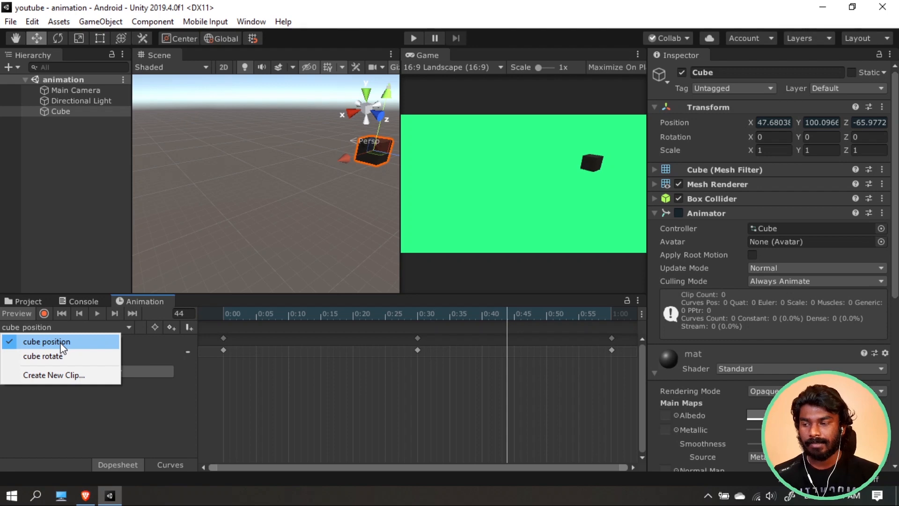
click(53, 356)
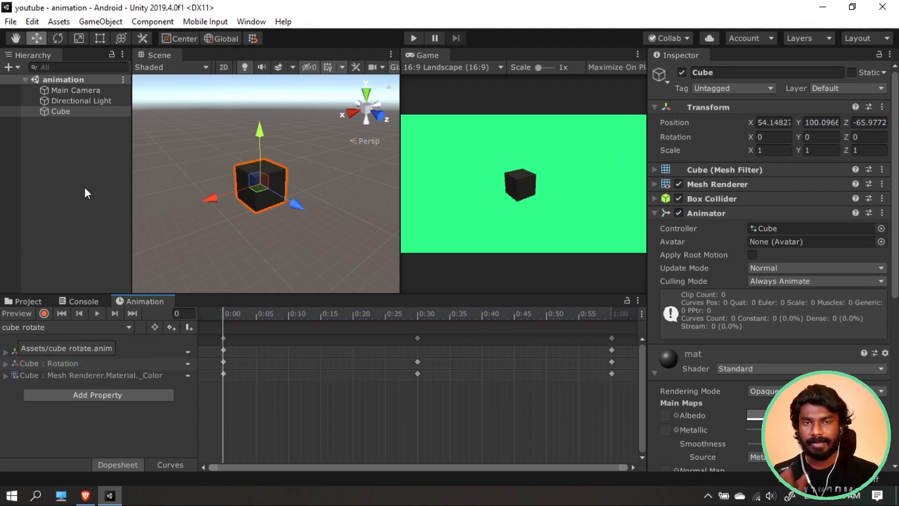
Collapse the cube's material settings and locate the controller assigned to its Animator component.
click(58, 112)
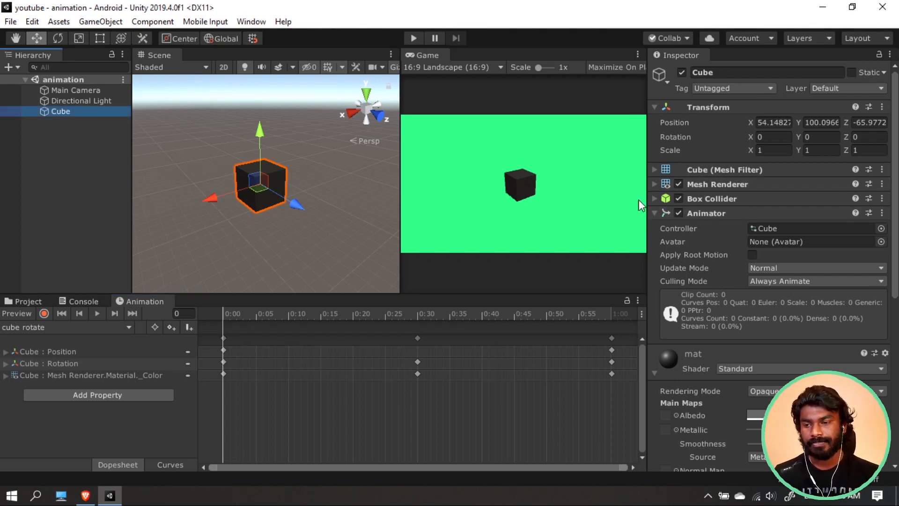
click(656, 372)
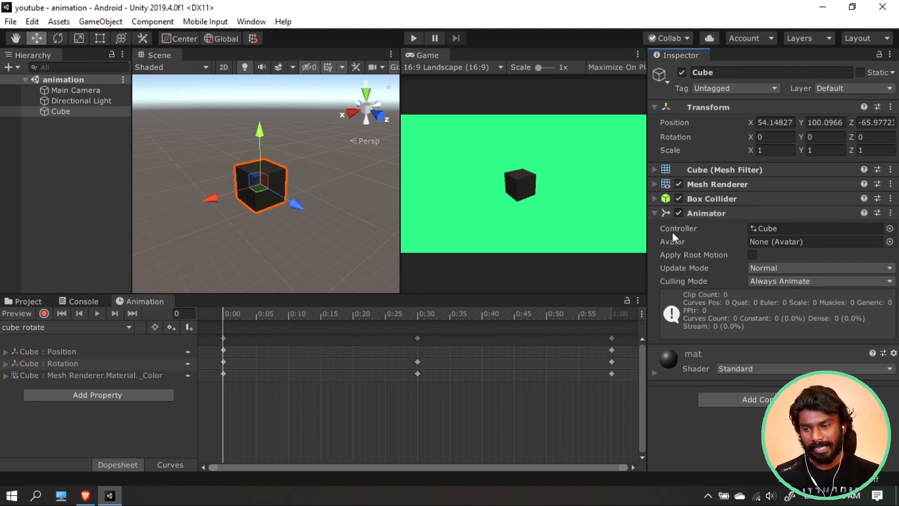
click(754, 228)
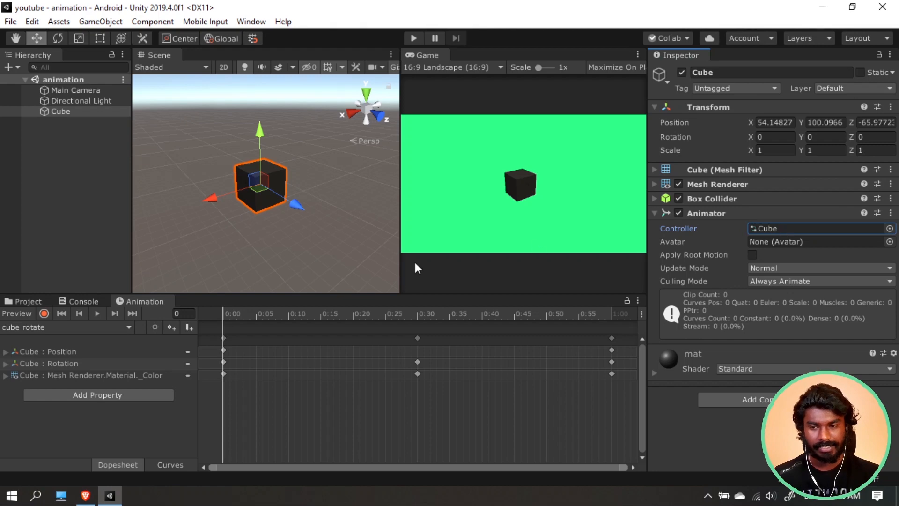
Open the Cube animator controller from the project's assets.
click(29, 302)
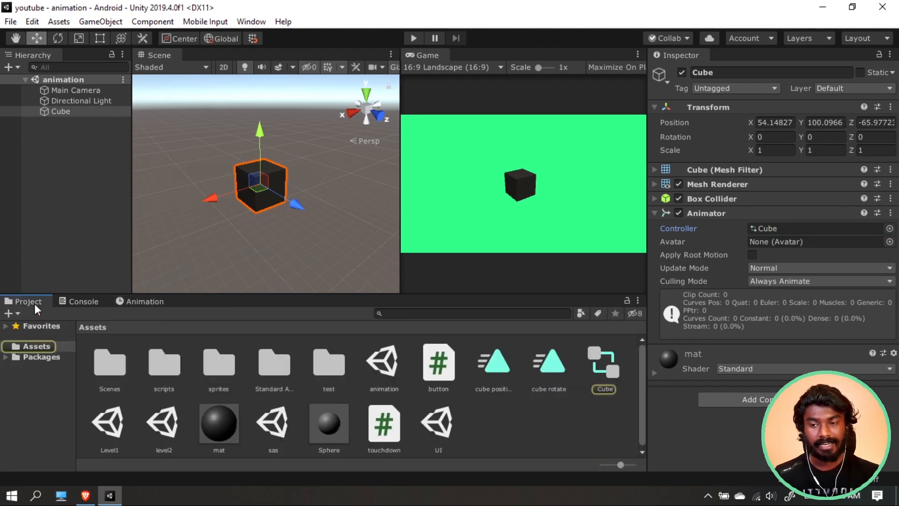
click(602, 369)
double_click(604, 369)
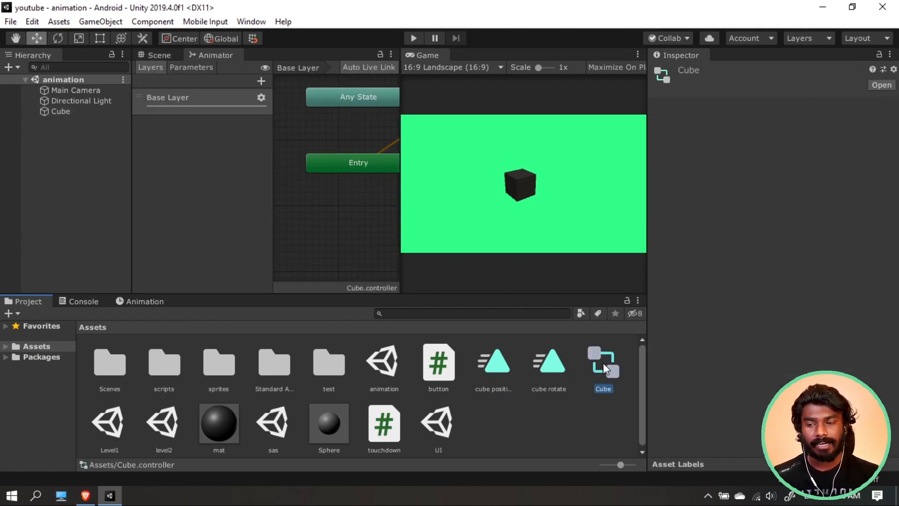
Open the controller assigned to the cube's Animator component and bring its cube rotate and cube position states into view.
click(84, 112)
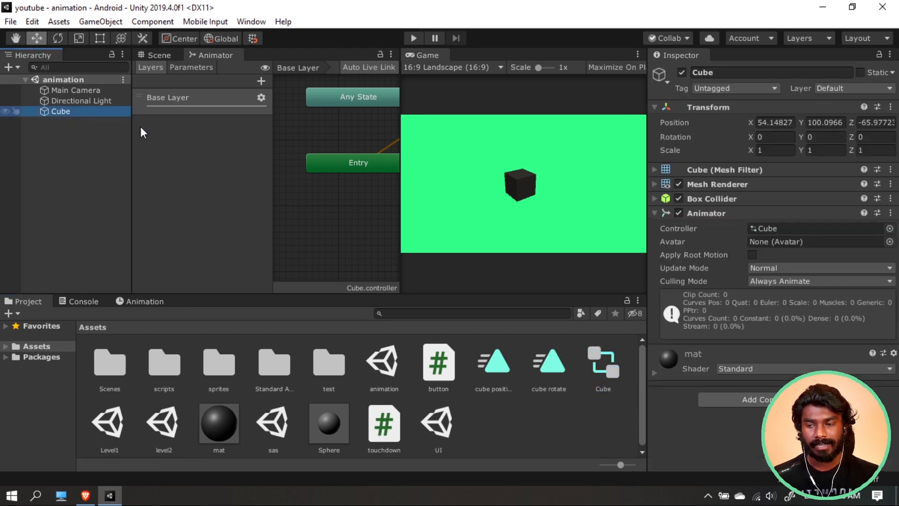
click(789, 230)
double_click(788, 228)
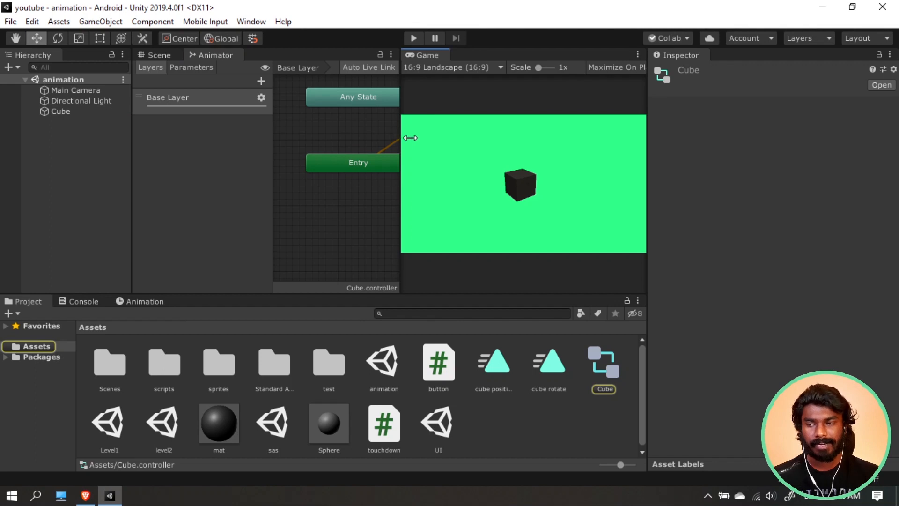
drag(402, 137, 437, 151)
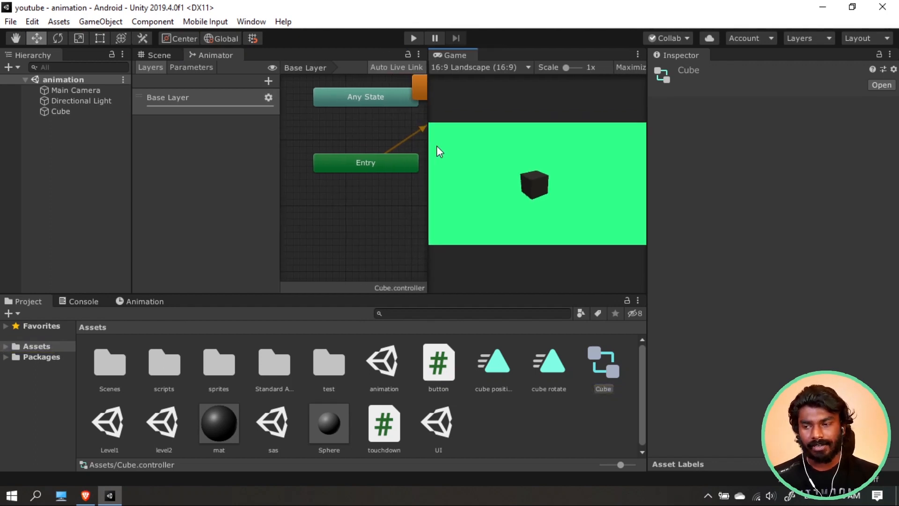
middle_drag(385, 136, 270, 187)
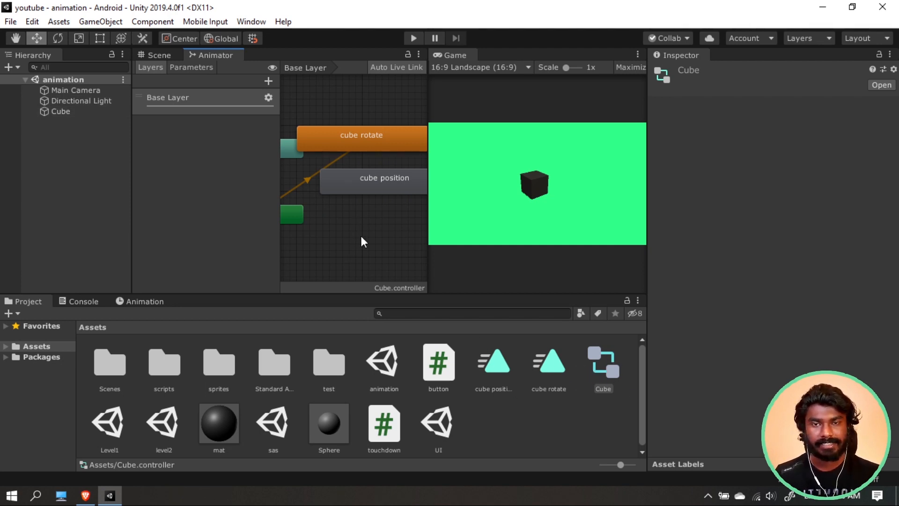
Add the cube position clip to the state graph as an extra state and delete that state.
drag(499, 367, 366, 248)
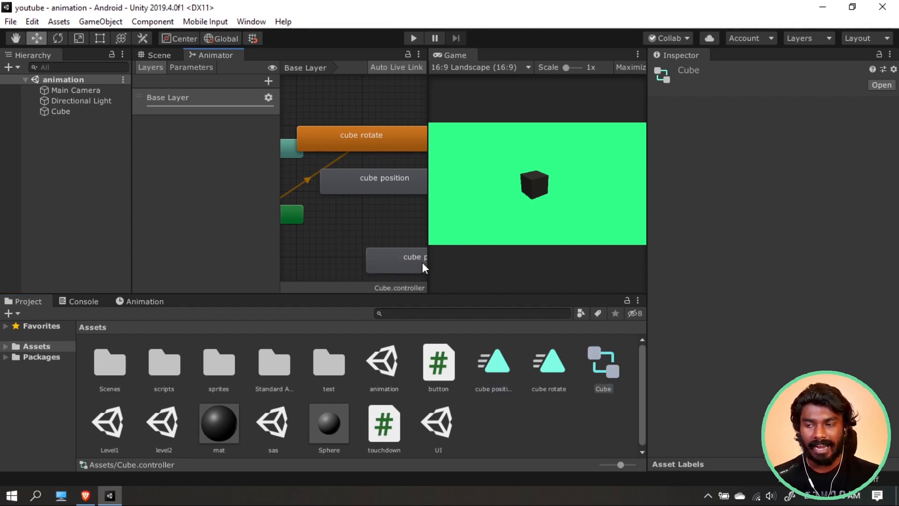
key(Delete)
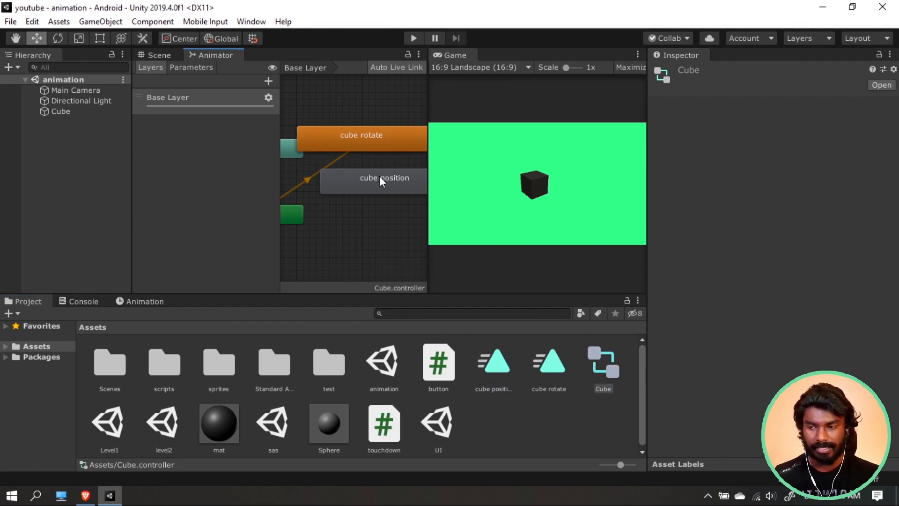
Spread the states apart with cube rotate above cube position, and widen the state graph to show both fully.
drag(382, 145, 402, 152)
drag(395, 187, 382, 222)
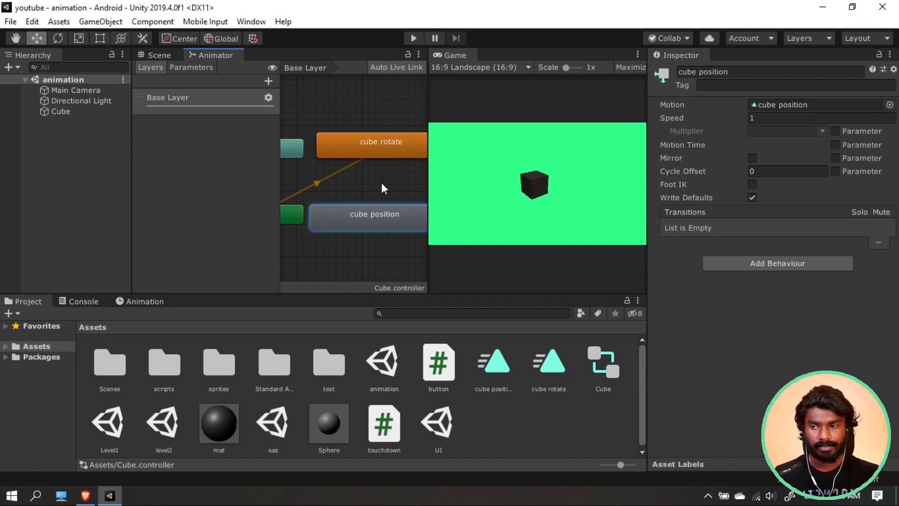
drag(366, 144, 353, 157)
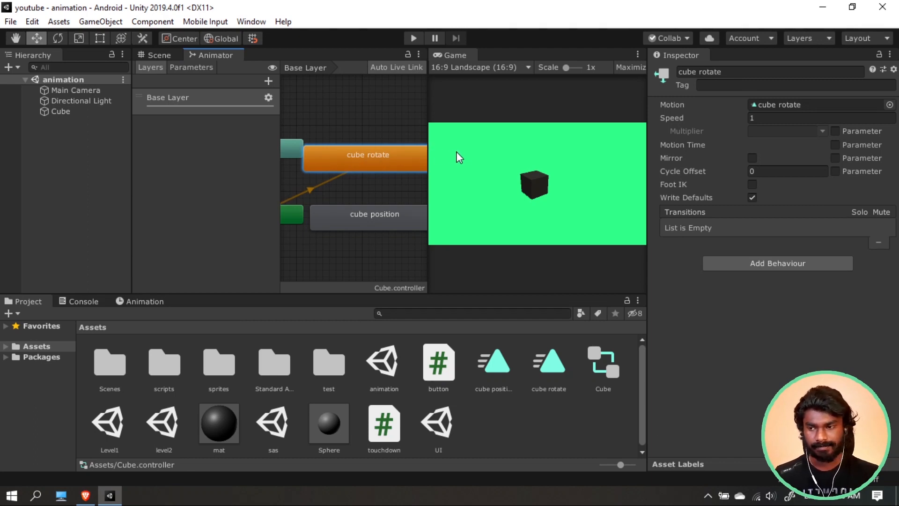
drag(432, 148, 470, 147)
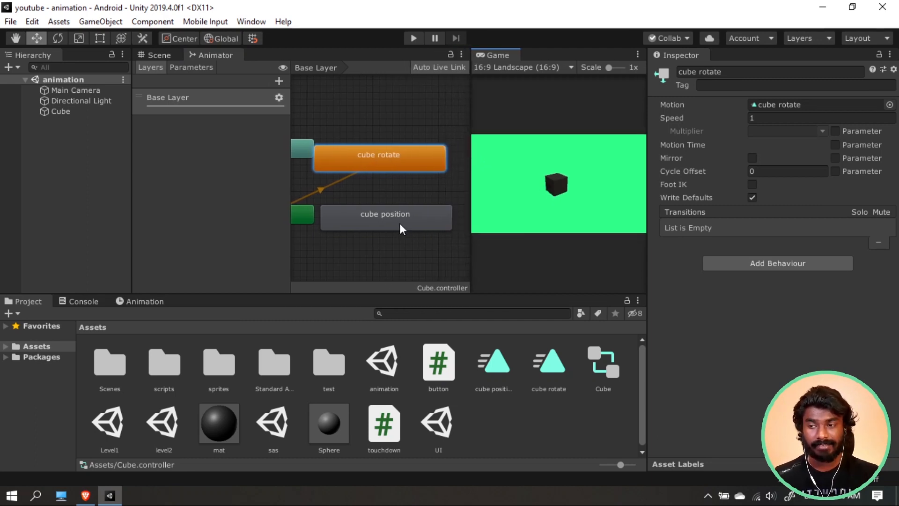
View the options offered for the cube position state, including making it the layer's default state.
click(362, 216)
right_click(364, 217)
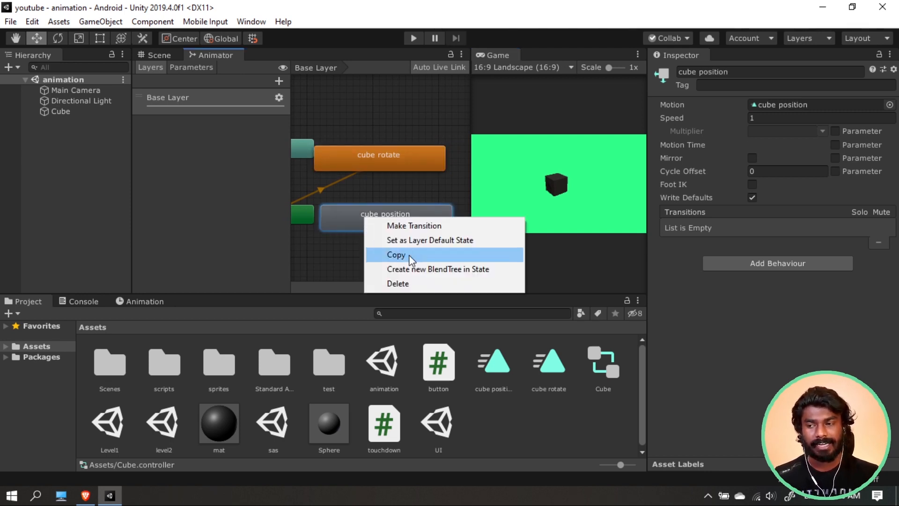
click(337, 243)
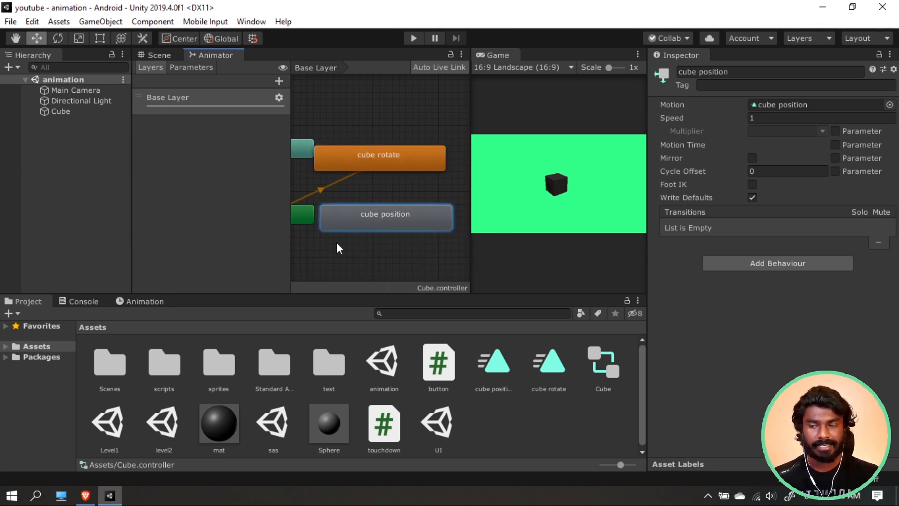
click(365, 197)
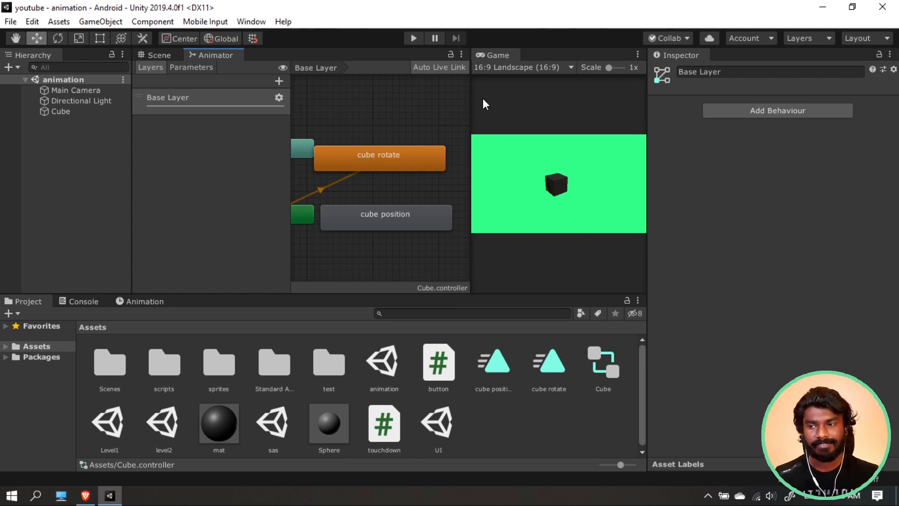
Enlarge the game view, run the scene to watch the controller's default state, and stop it.
drag(471, 136, 394, 141)
key(ctrl+p)
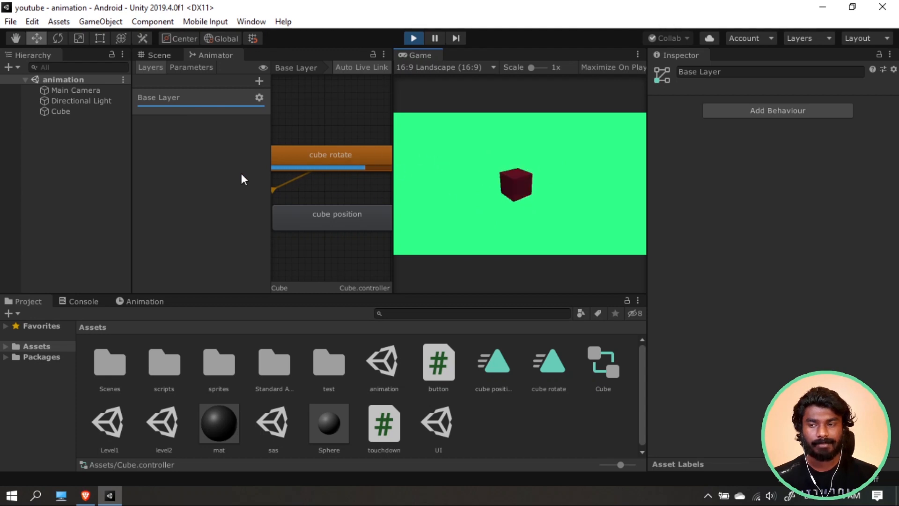
click(414, 38)
Shift the cube rotate and cube position states further away from the Entry node.
click(339, 159)
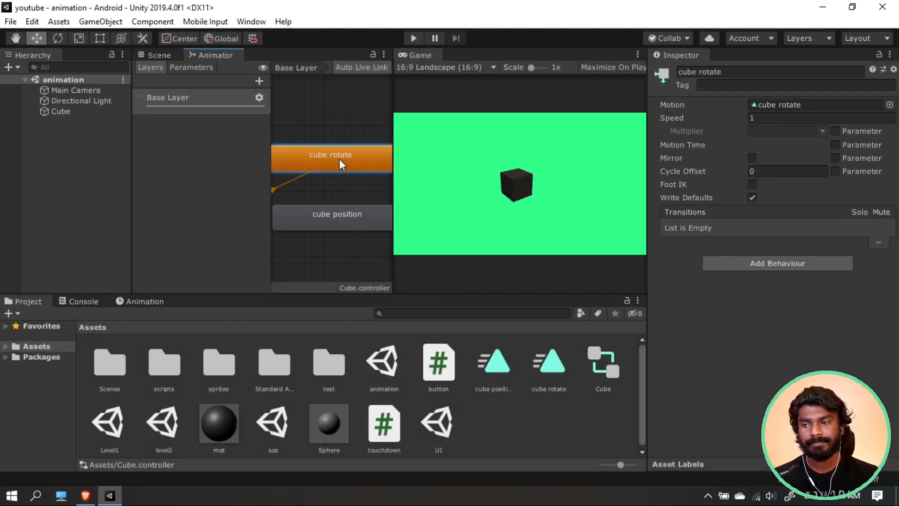
scroll(342, 153, down, 5)
scroll(345, 169, up, 4)
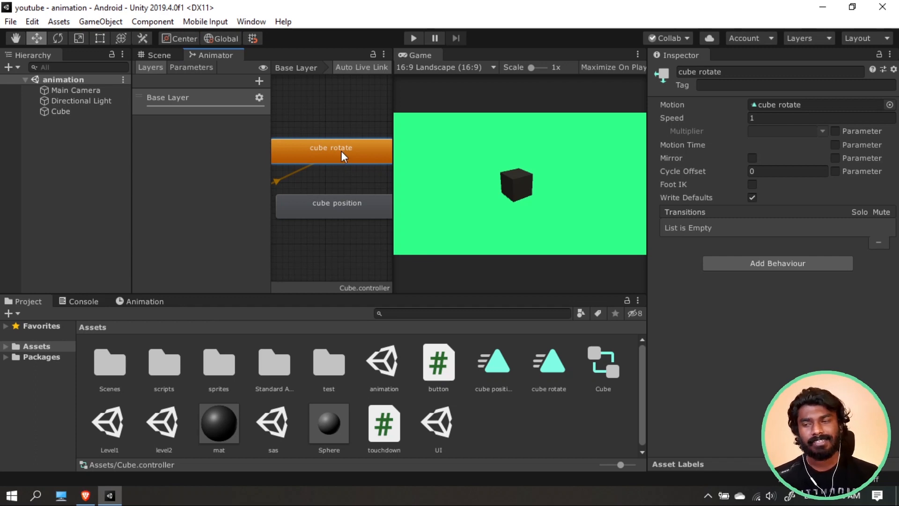
drag(341, 151, 361, 138)
drag(353, 207, 373, 204)
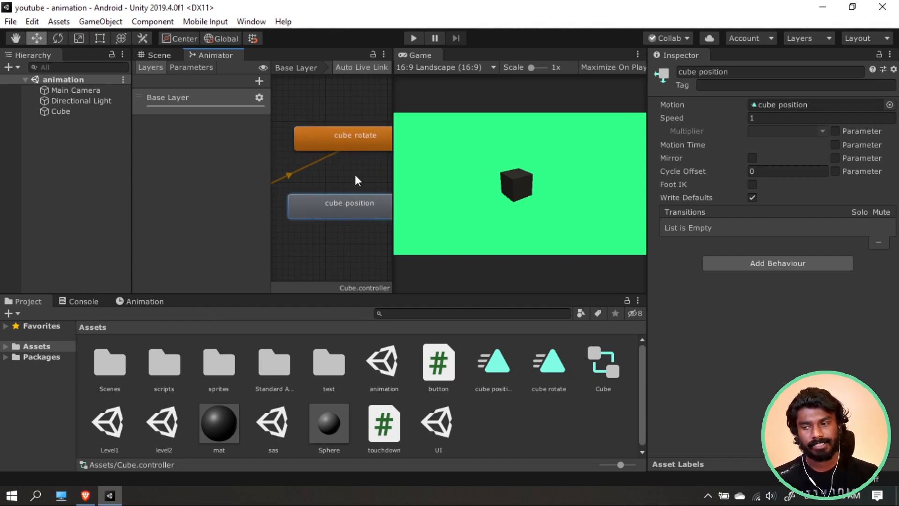
Create a transition from the cube rotate state to the cube position state.
middle_drag(355, 175, 328, 137)
click(328, 138)
right_click(328, 137)
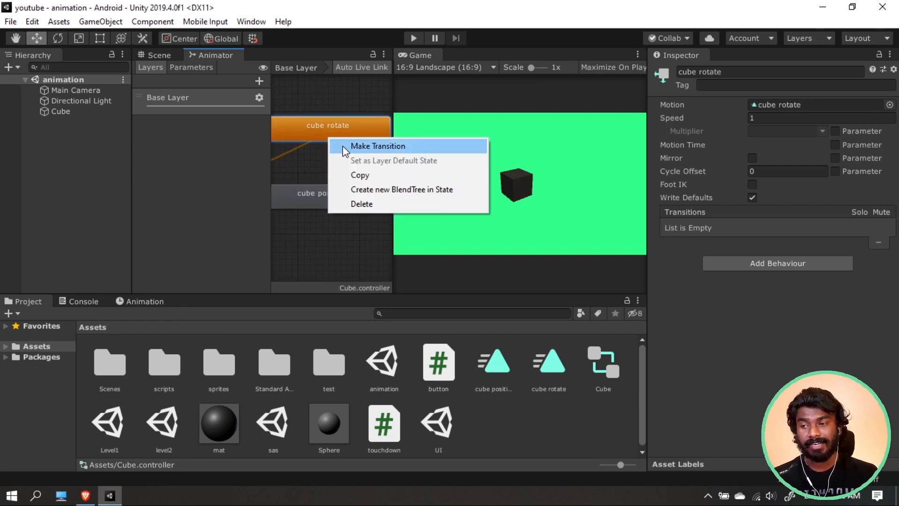
click(346, 142)
click(327, 190)
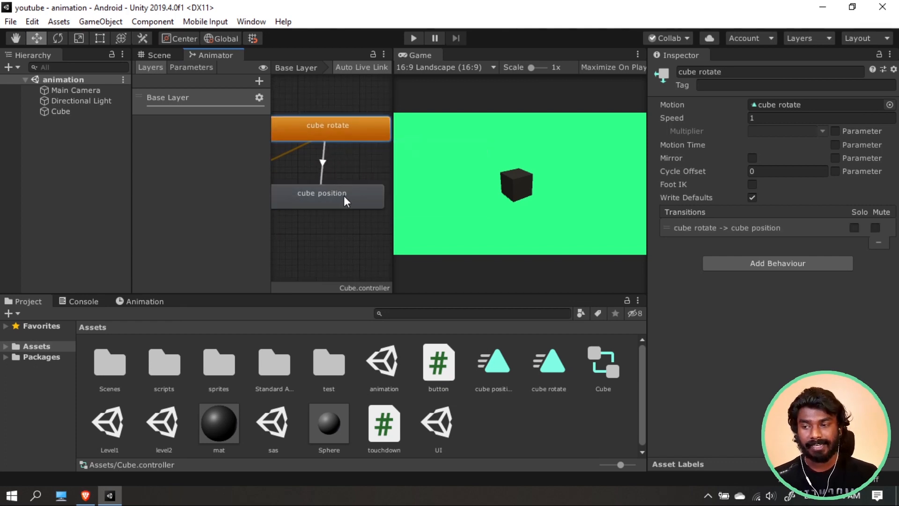
Align the cube position state directly below cube rotate and create a return transition from cube position to cube rotate.
drag(344, 196, 350, 203)
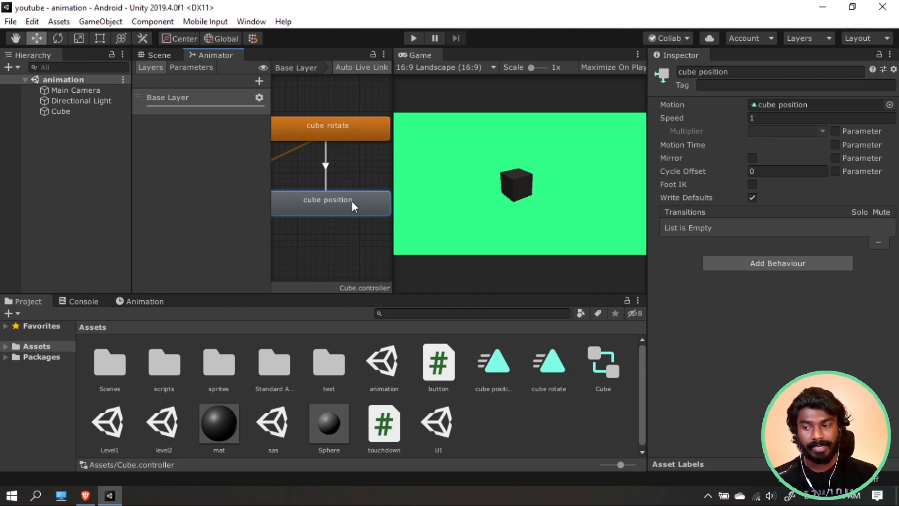
right_click(352, 201)
click(392, 207)
click(352, 123)
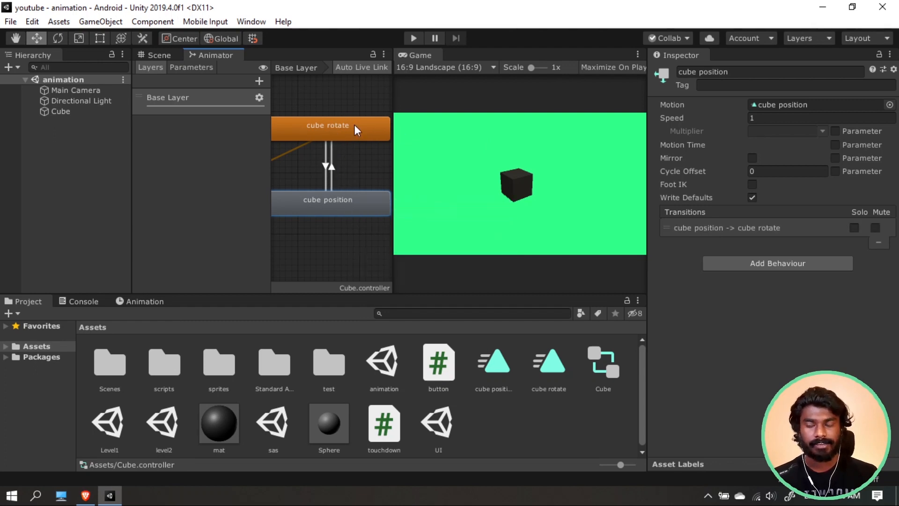
Examine the Has Exit Time setting of both transitions between cube rotate and cube position.
click(326, 166)
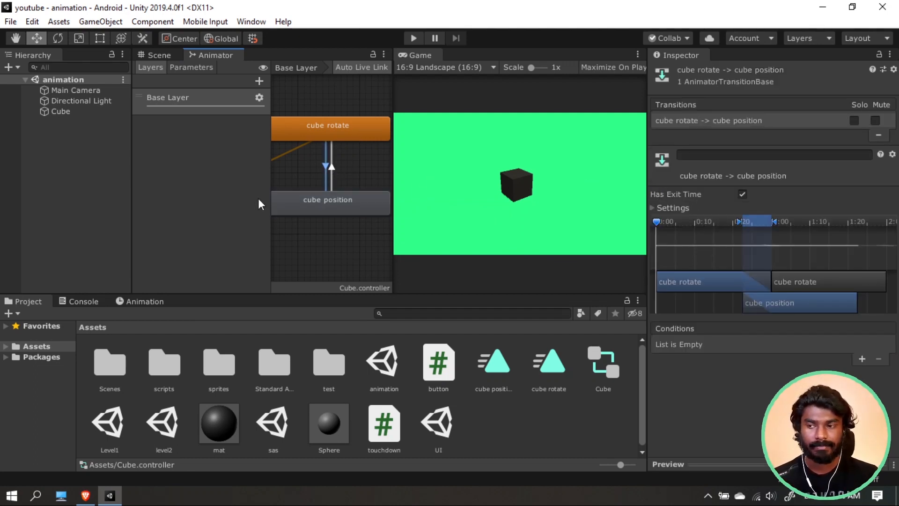
click(332, 171)
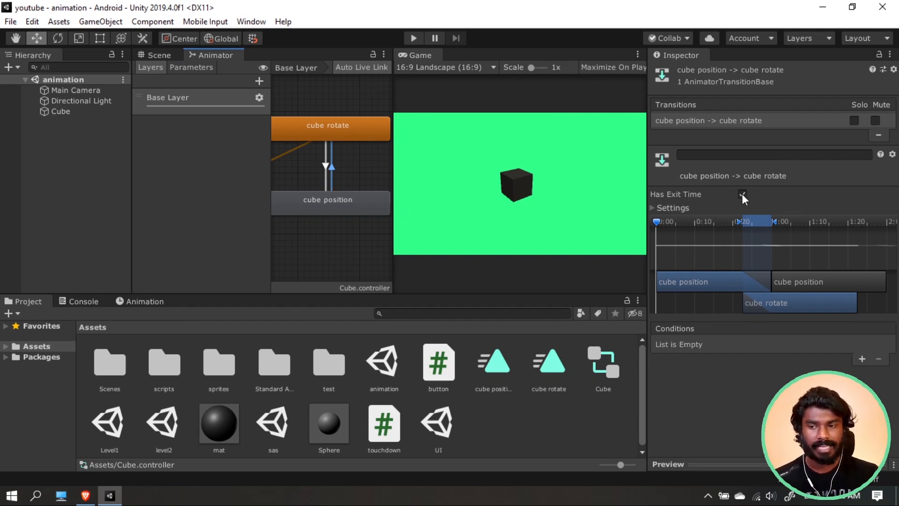
click(339, 164)
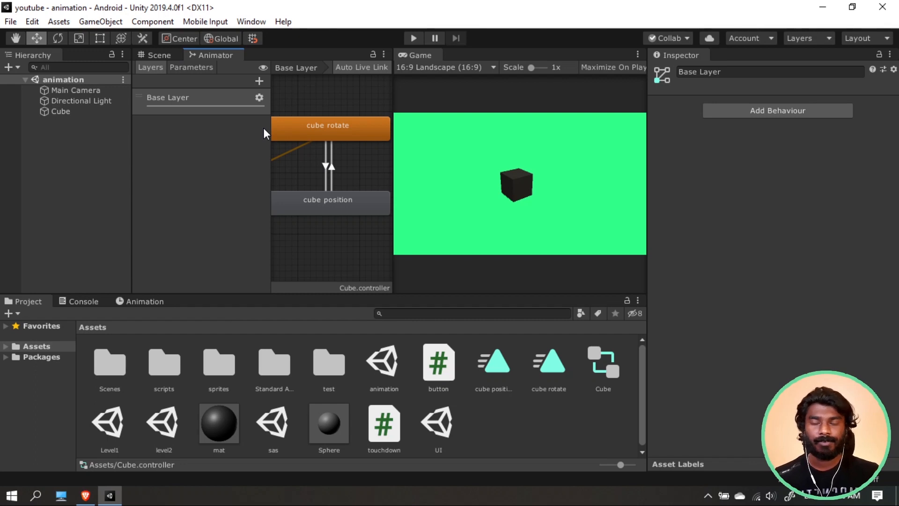
click(325, 167)
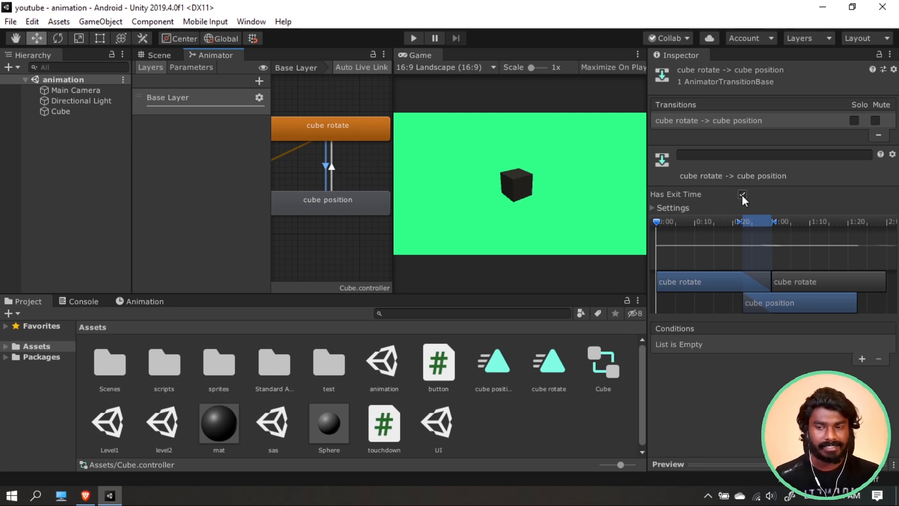
click(342, 168)
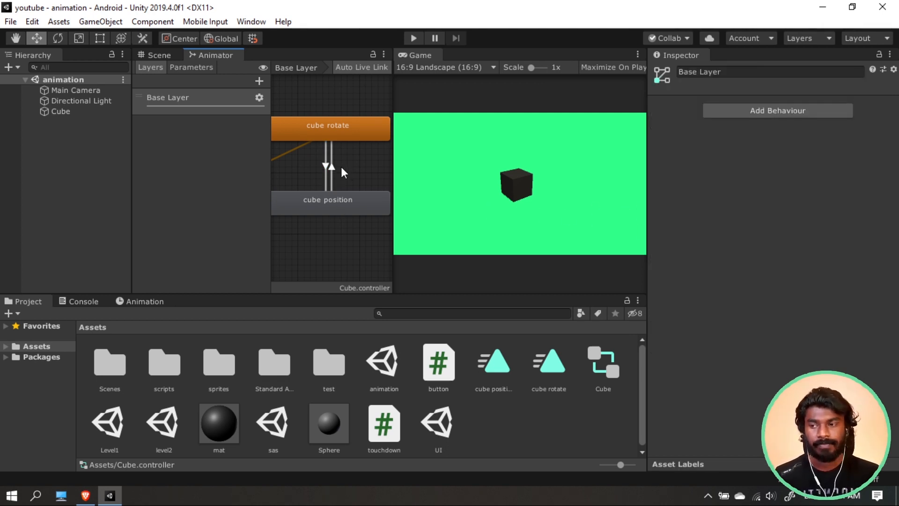
Run the scene to watch the cube switch between its two animation states, and stop it.
click(414, 40)
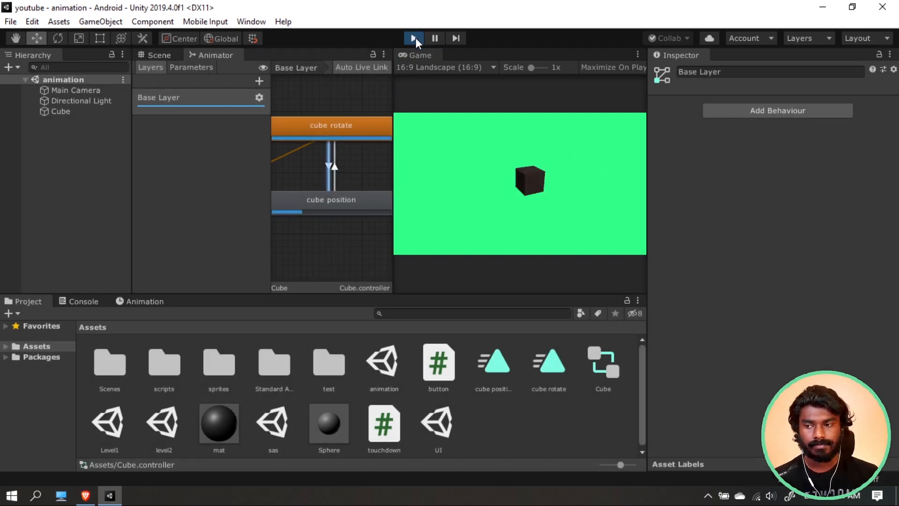
click(413, 38)
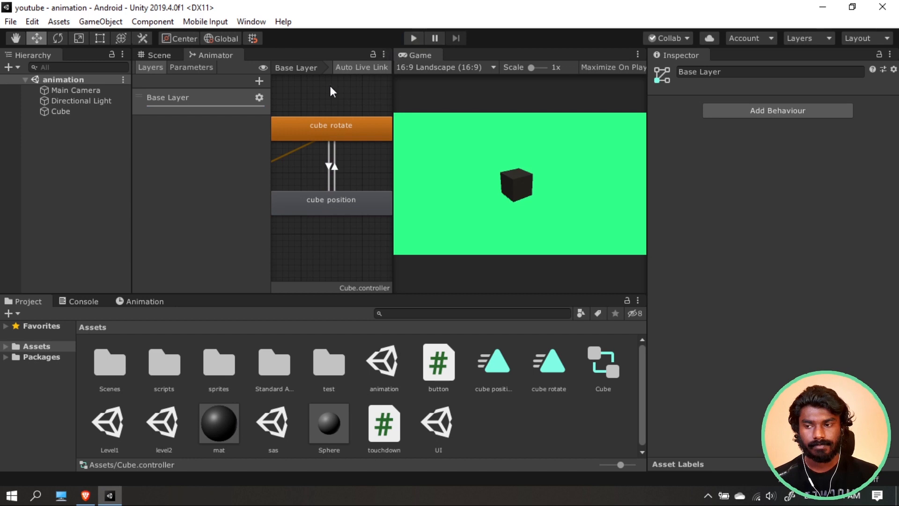
scroll(346, 123, down, 5)
scroll(338, 153, up, 3)
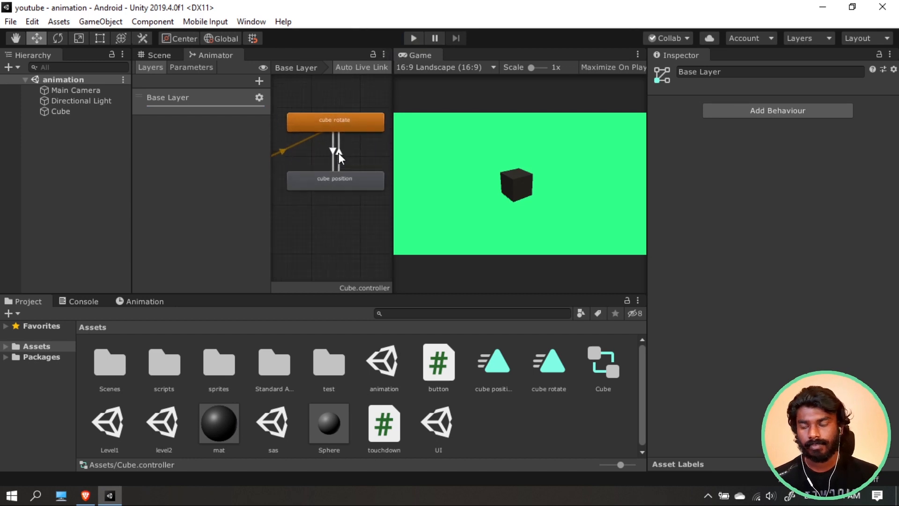
scroll(339, 153, up, 1)
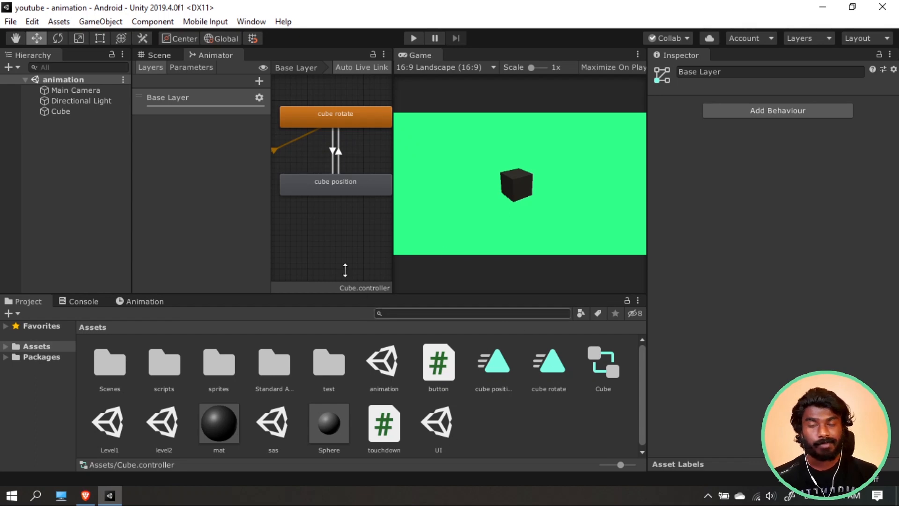
Locate the Animator Controller and Animation entries among the asset types that can be created, without creating one.
right_click(498, 416)
mouse_move(656, 88)
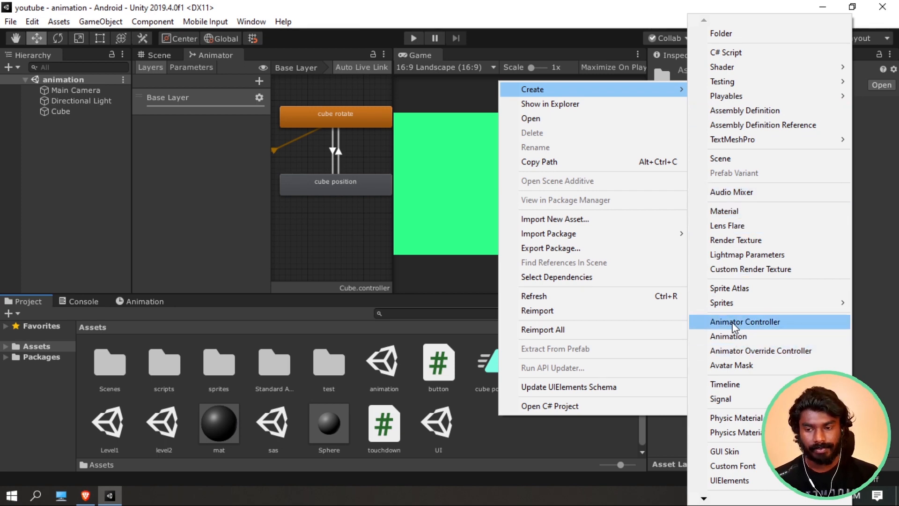
click(538, 430)
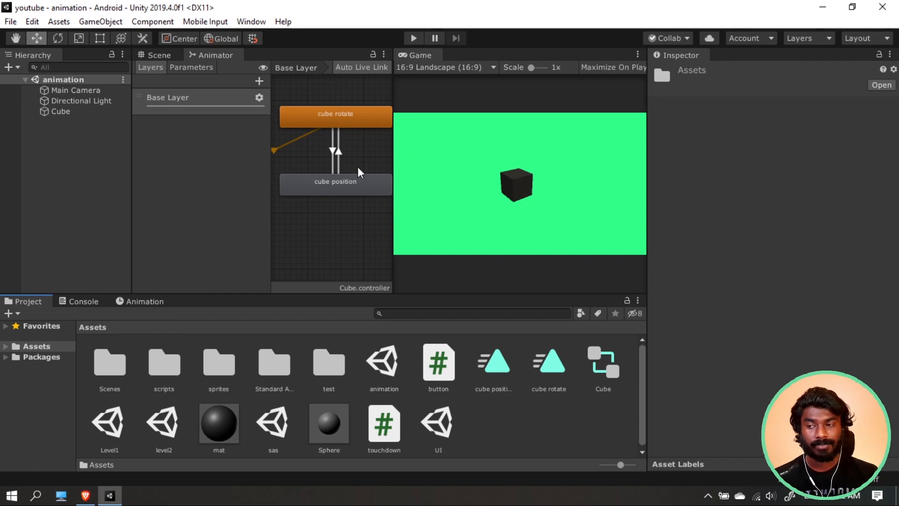
Select the cube in the scene and locate the controller asset assigned to its Animator component.
click(84, 112)
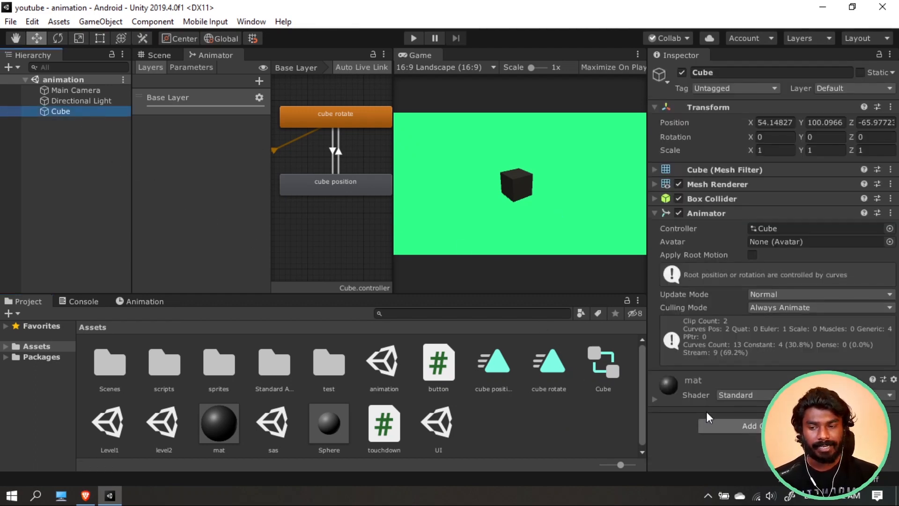
key(ctrl+shift+a)
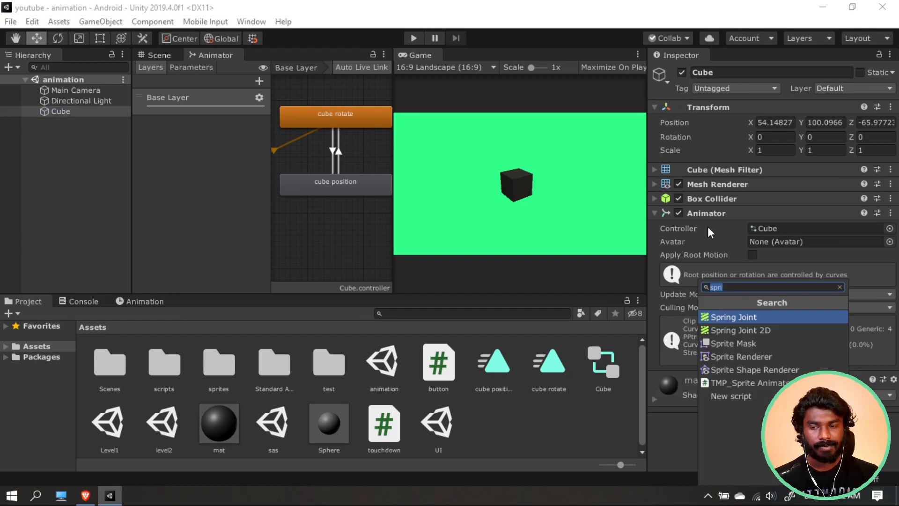
click(759, 229)
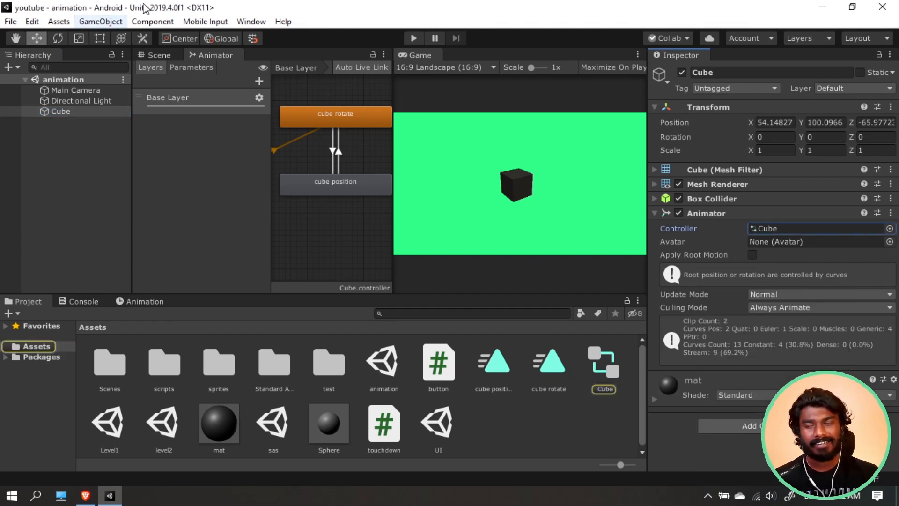
click(251, 22)
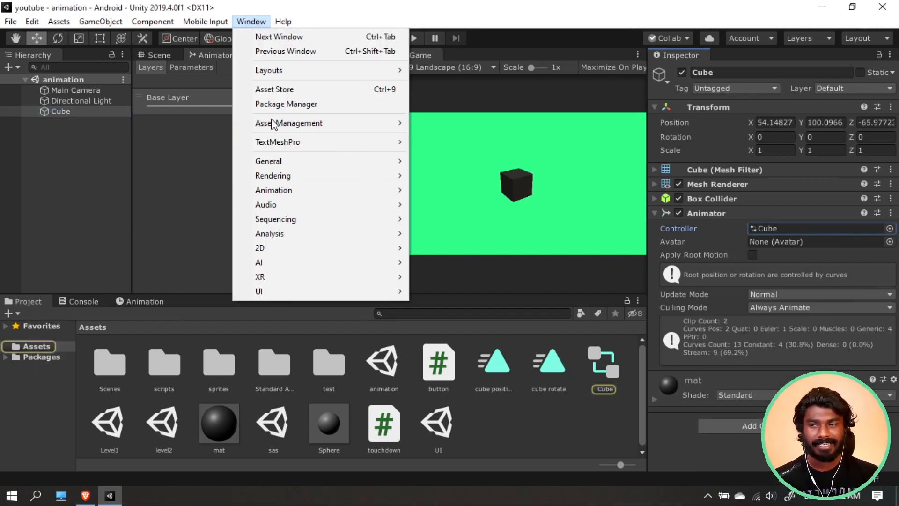
click(67, 148)
click(83, 114)
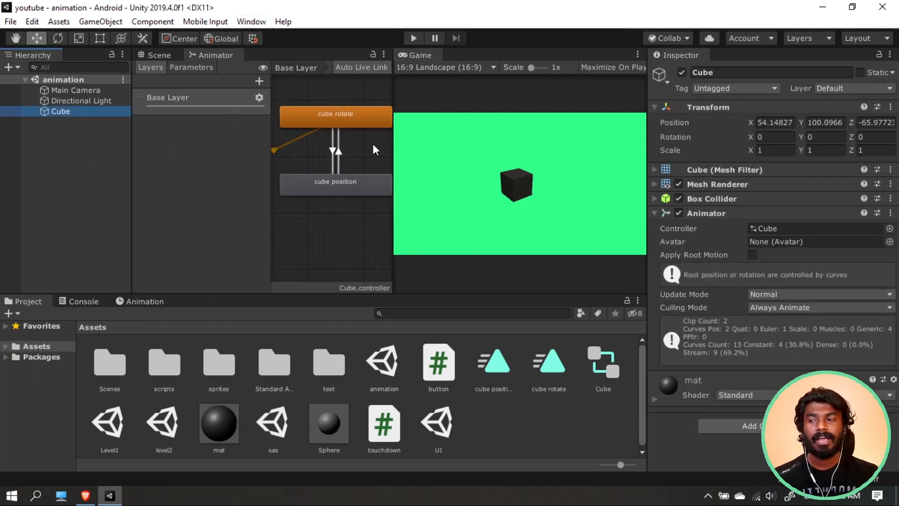
Widen the Animator view at the Game view's expense and narrow its layer list so both cube states are visible.
drag(392, 140, 489, 153)
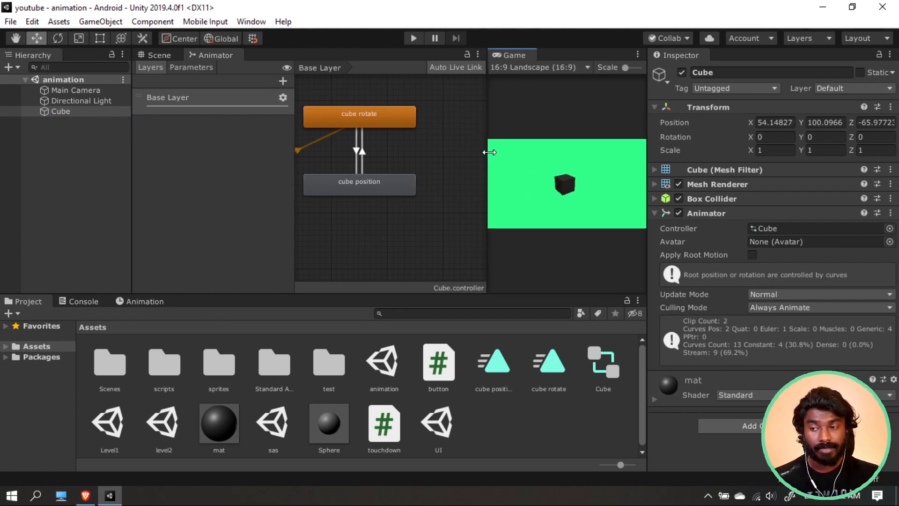
middle_drag(405, 142, 428, 145)
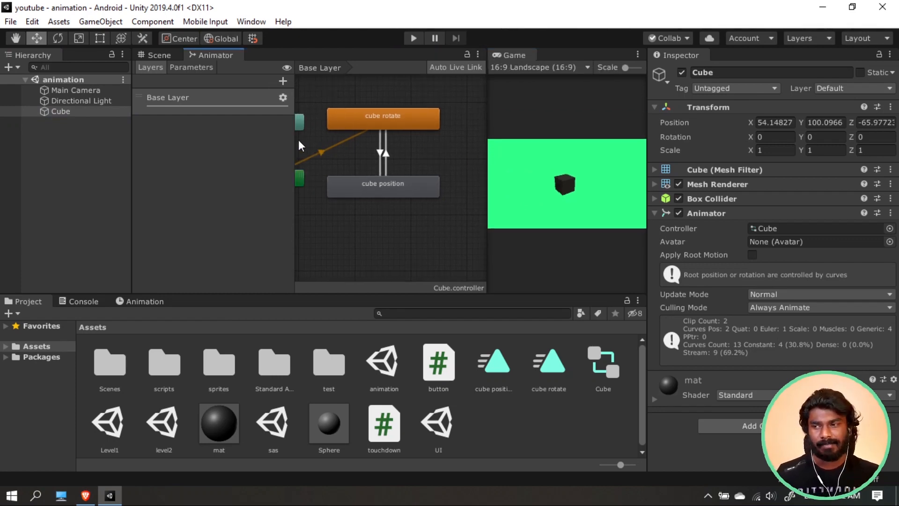
drag(296, 139, 273, 139)
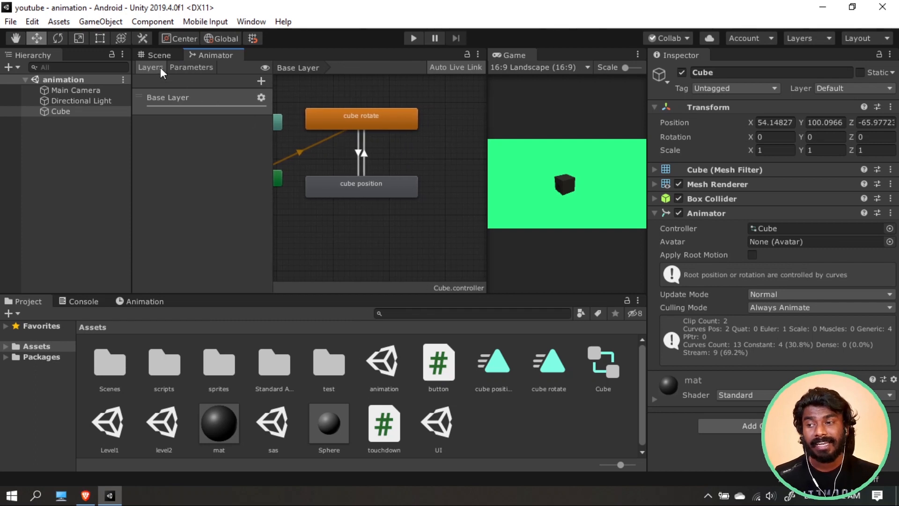
Add a second layer below Base Layer in the cube's Animator controller and compare the state graphs of both layers.
click(206, 93)
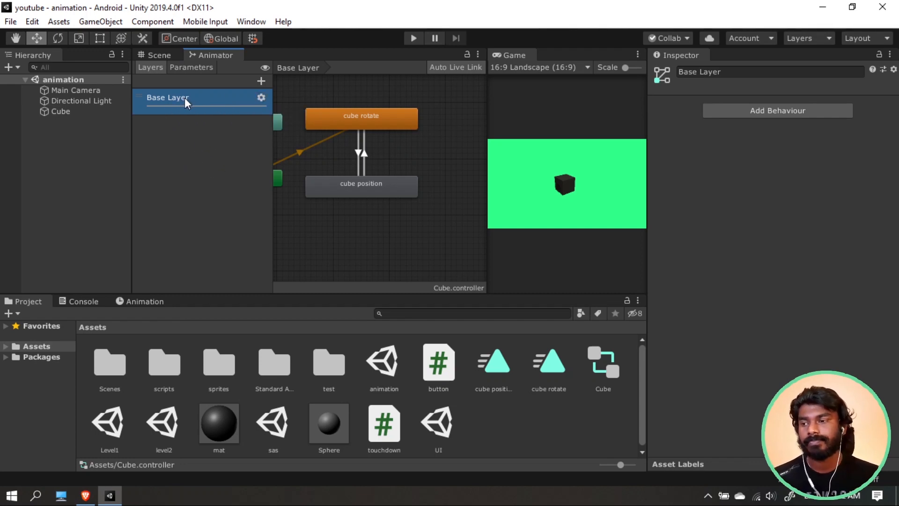
click(262, 82)
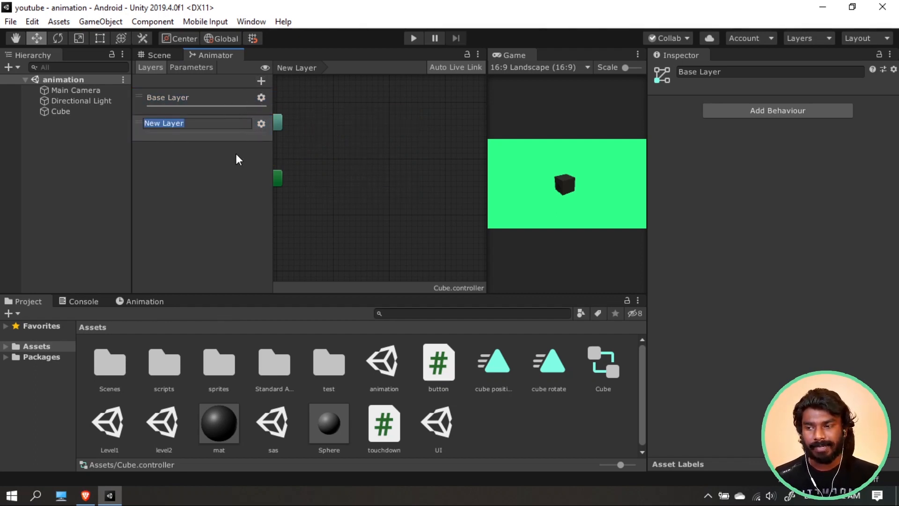
click(220, 136)
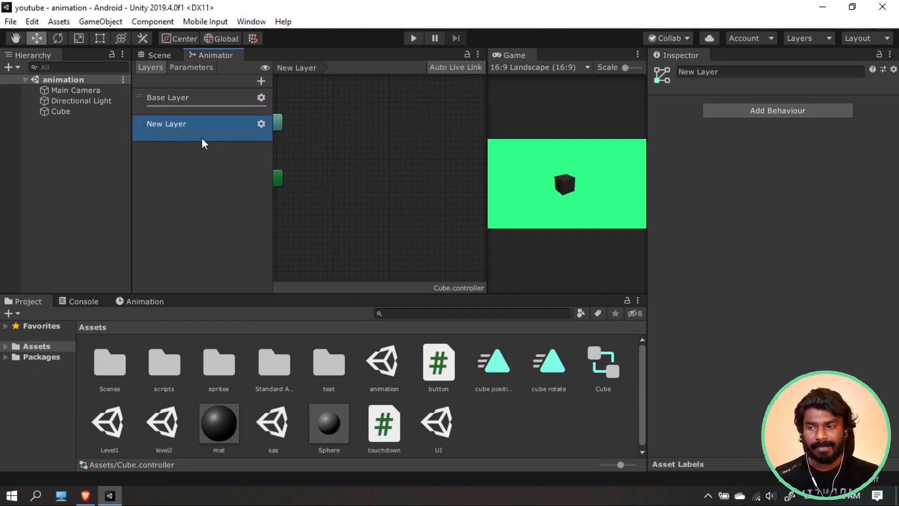
click(168, 98)
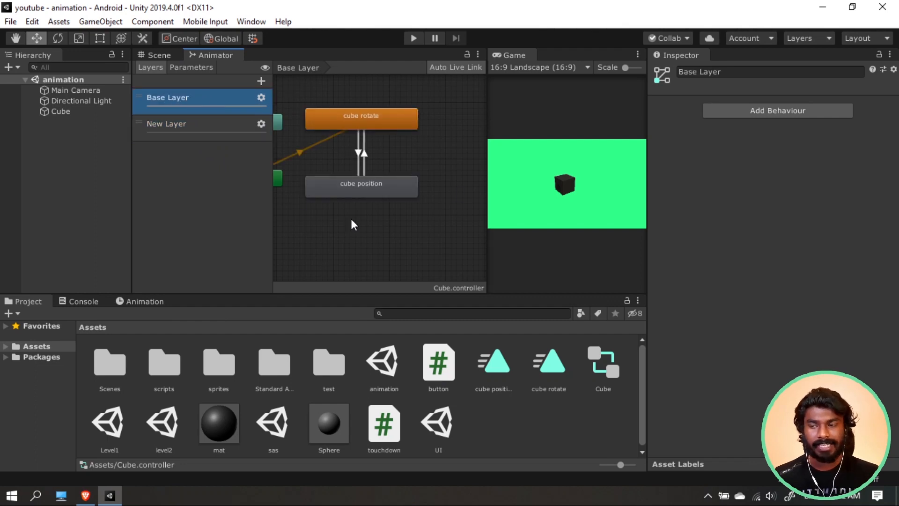
click(182, 133)
middle_drag(366, 162, 420, 158)
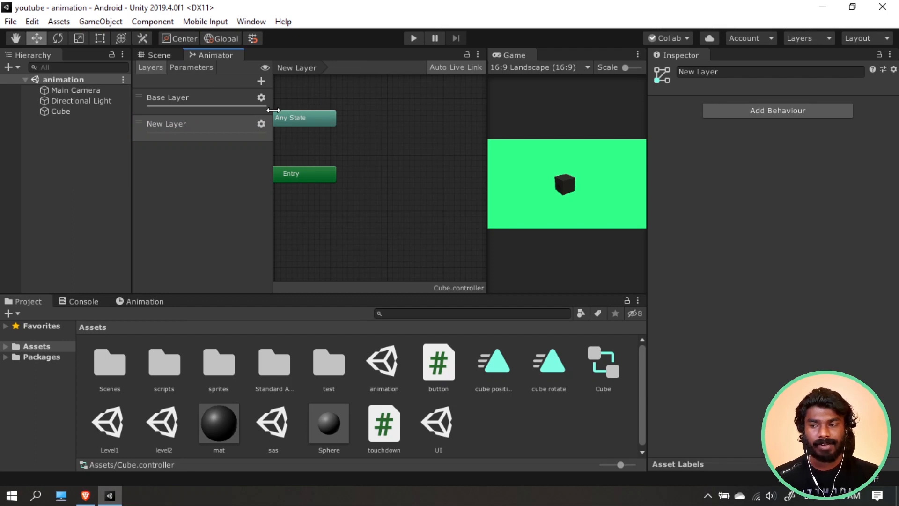
click(209, 98)
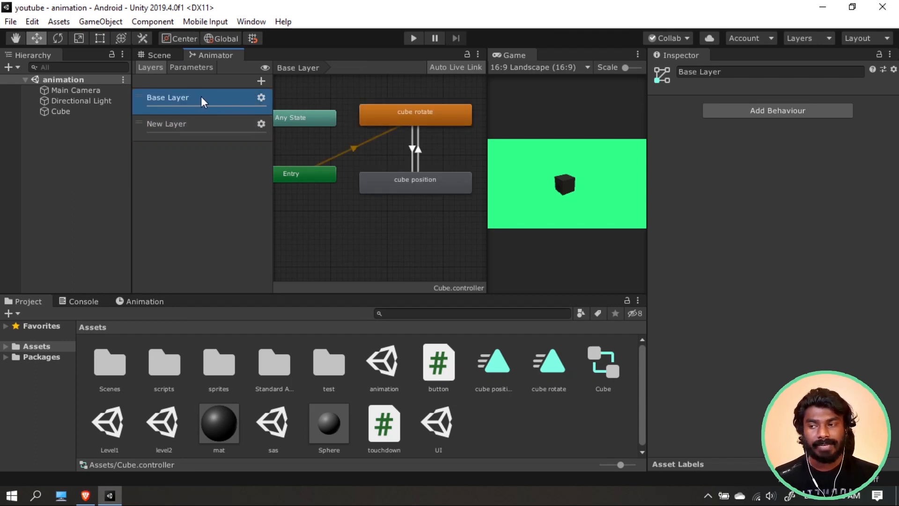
Show the controller's parameter list and examine the parameter types on offer, without adding one.
click(195, 70)
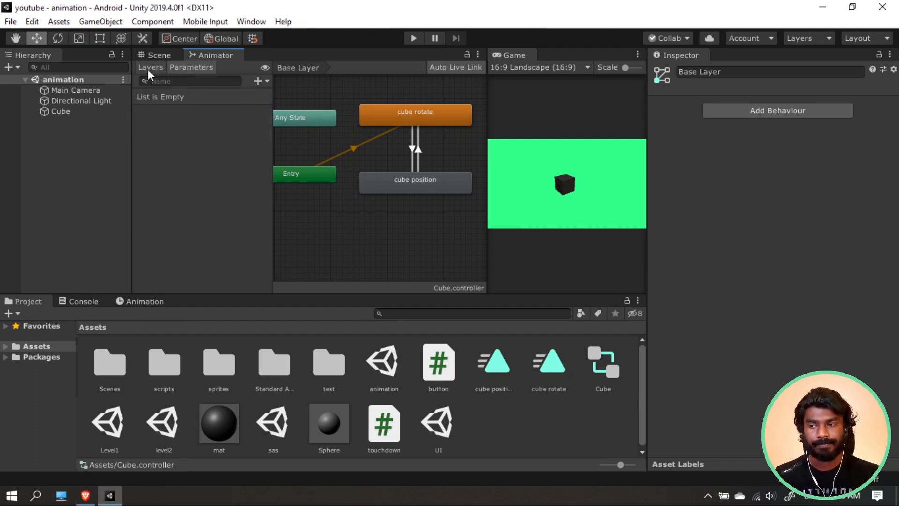
click(148, 69)
click(179, 69)
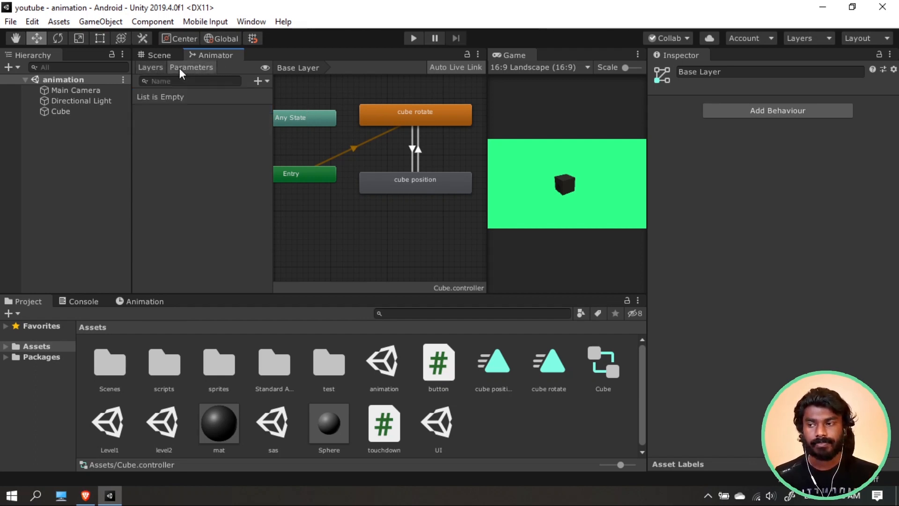
click(259, 84)
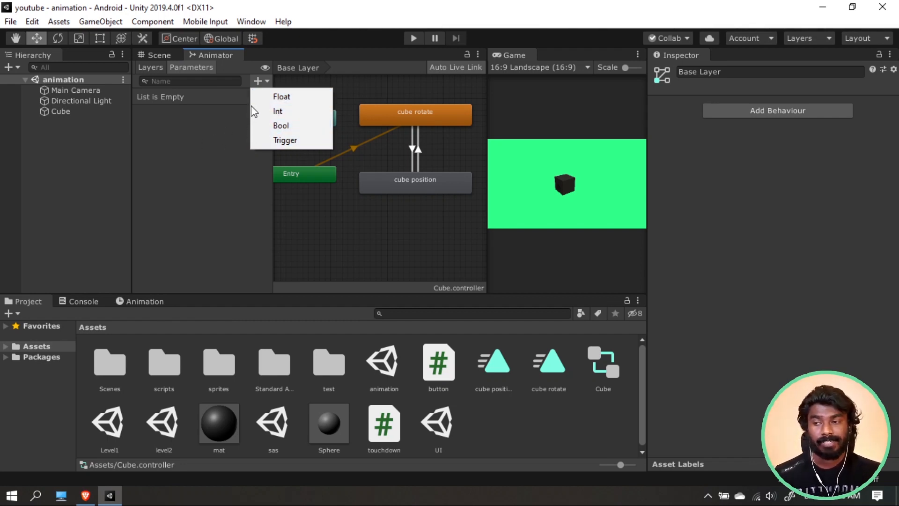
click(199, 150)
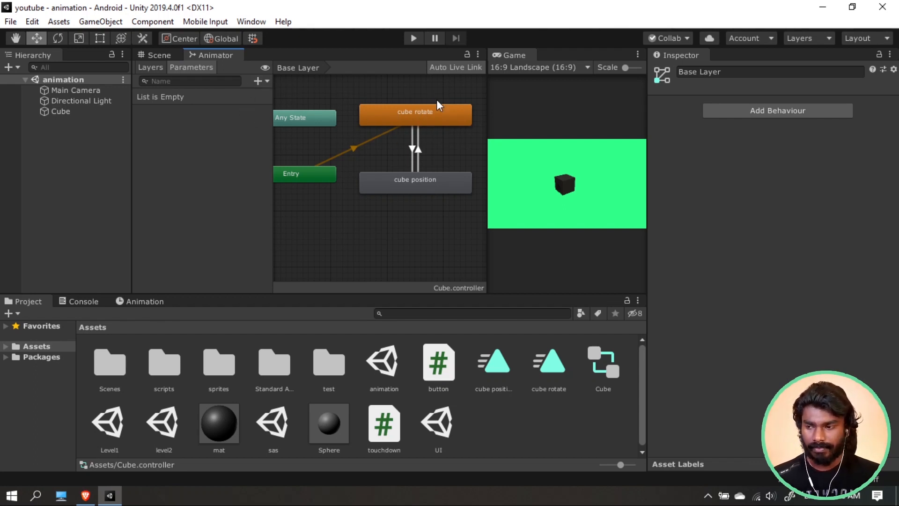
click(260, 81)
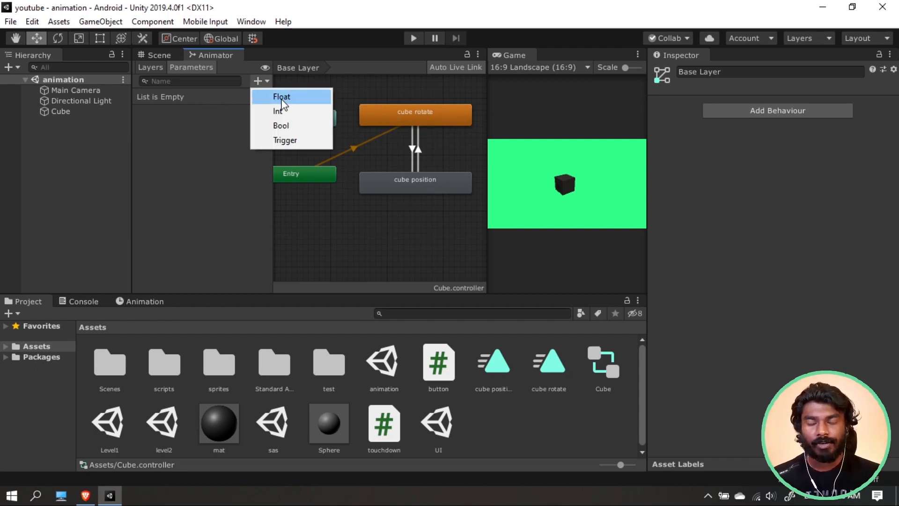
click(205, 112)
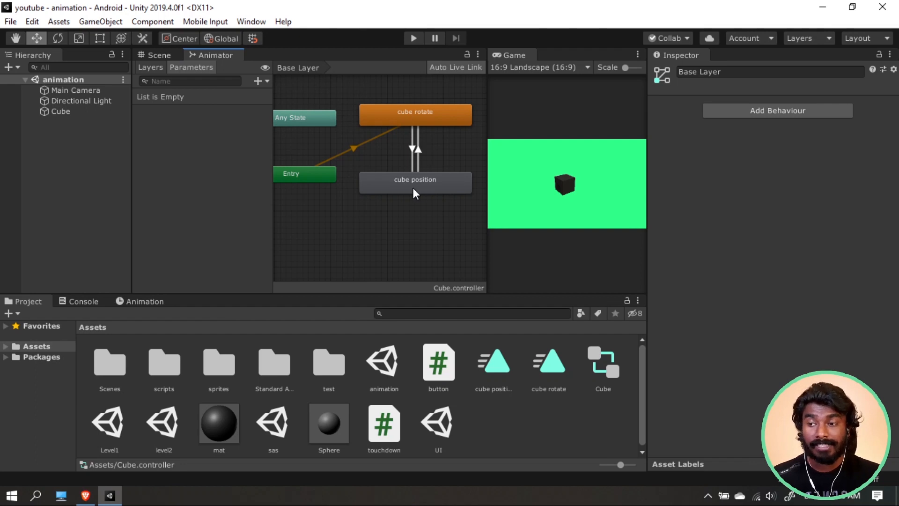
Select the cube position state and review the Bool and Trigger parameter types, without adding either.
drag(413, 187, 417, 190)
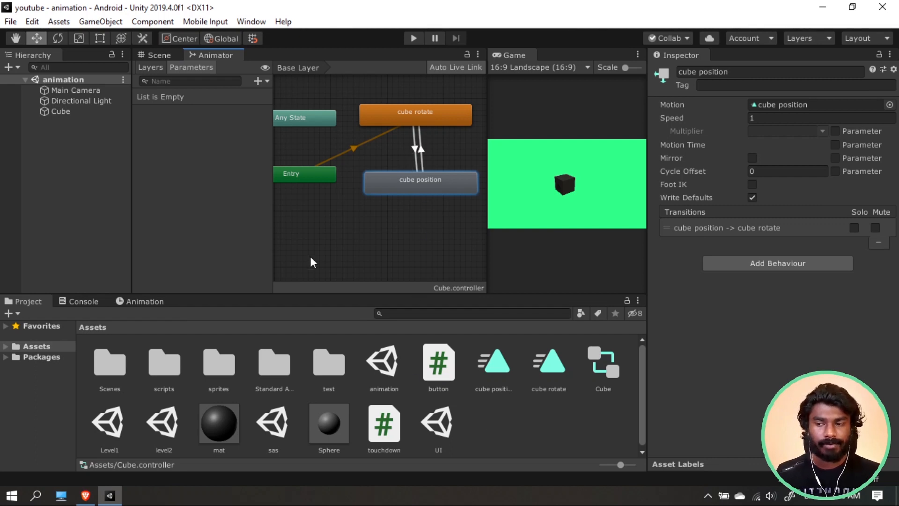
click(257, 82)
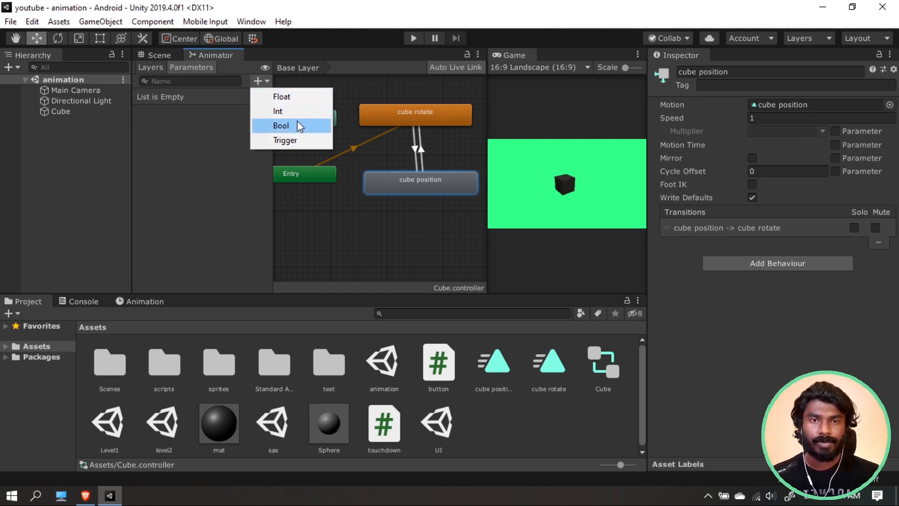
click(204, 132)
click(257, 82)
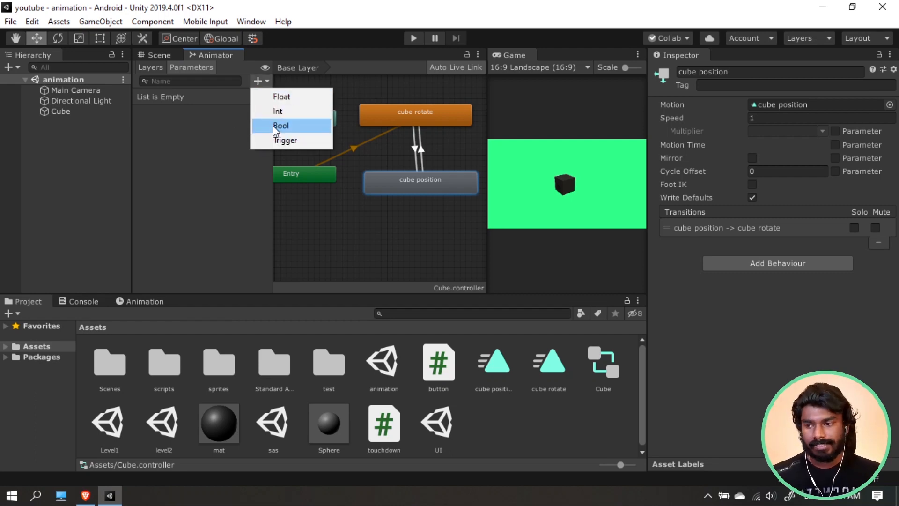
click(219, 135)
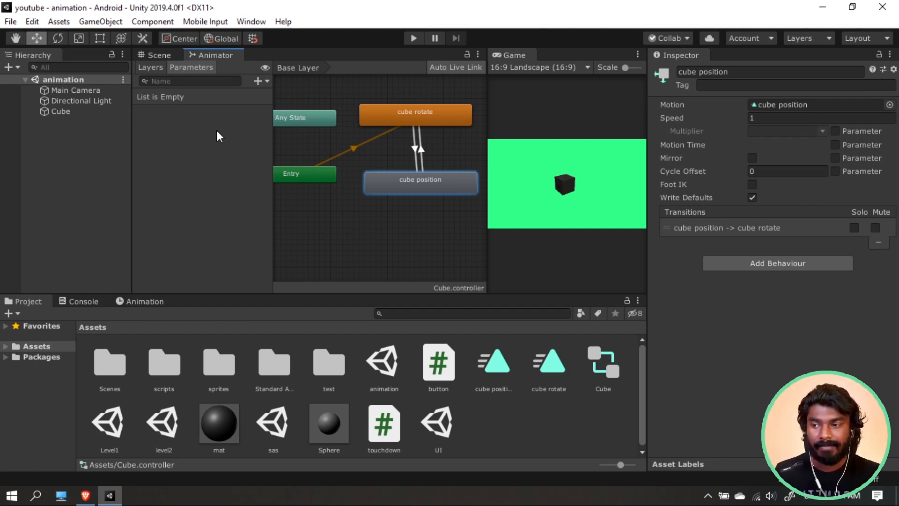
click(155, 71)
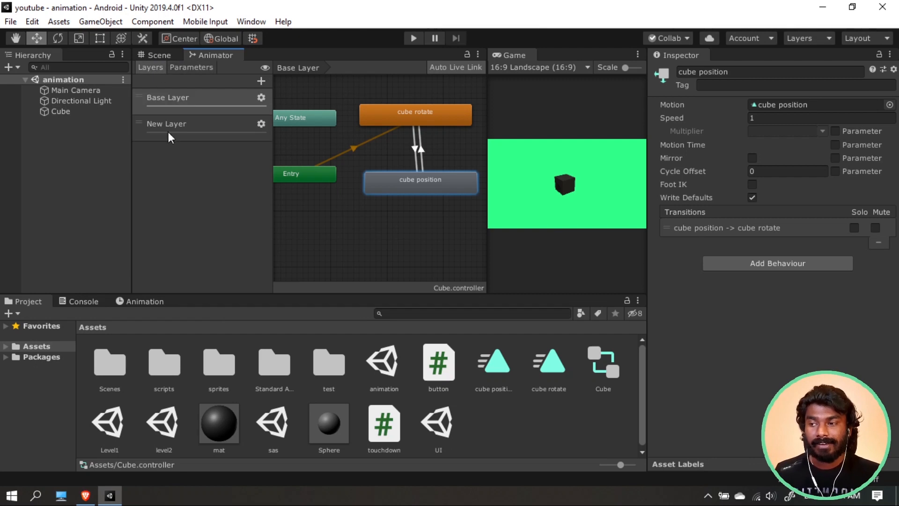
click(189, 66)
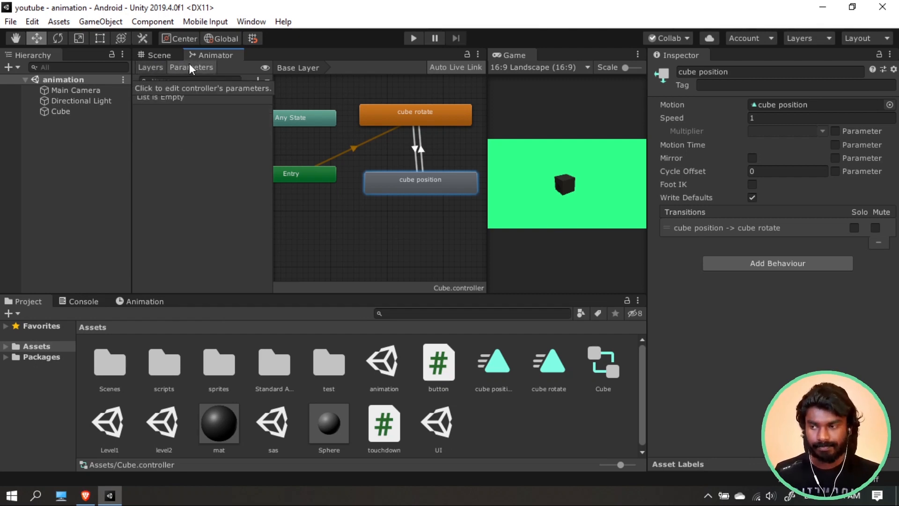
click(267, 82)
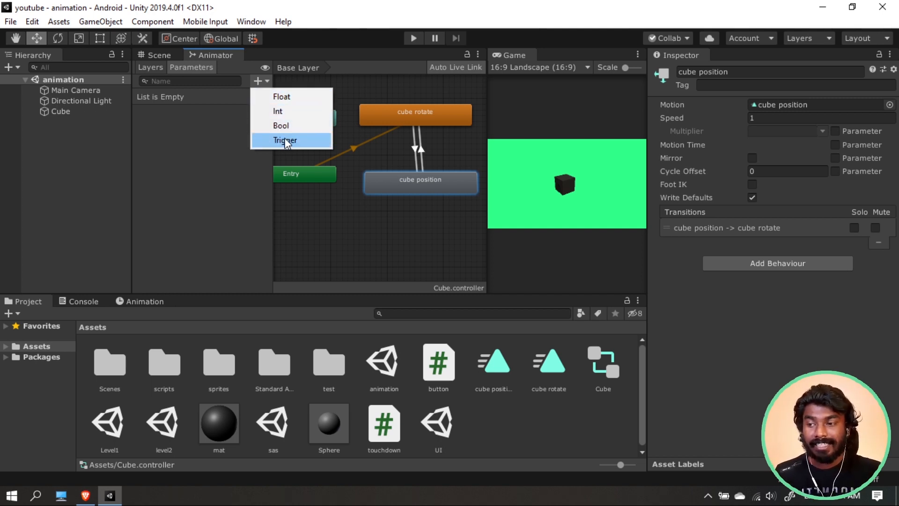
click(214, 147)
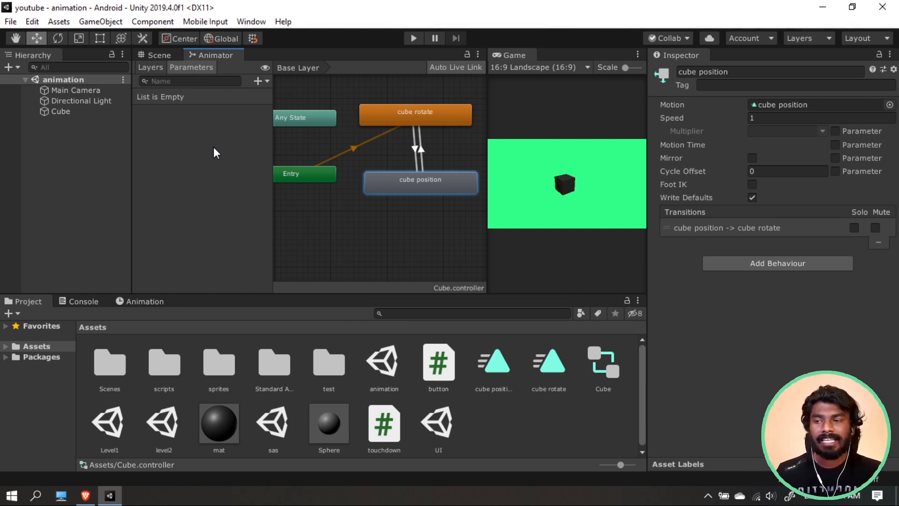
click(258, 81)
click(268, 140)
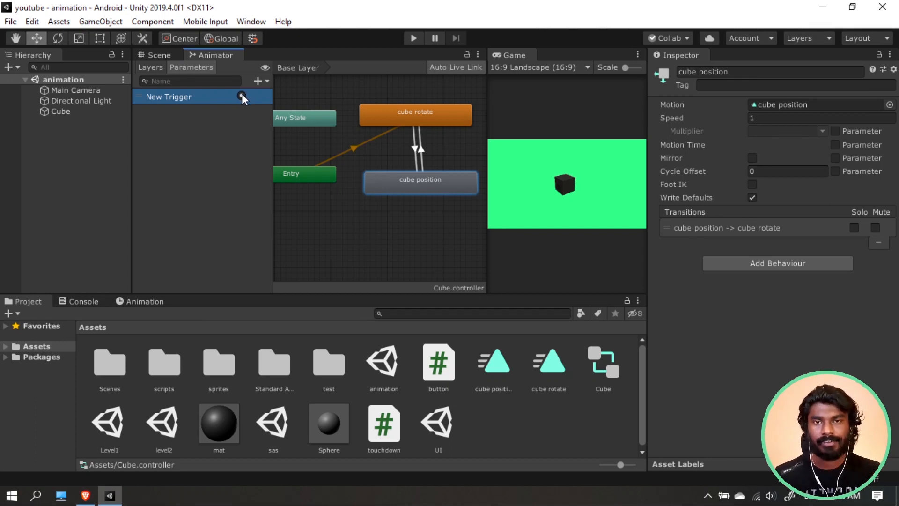
key(Delete)
Add one Float, one Int, one Bool and one Trigger parameter to the cube's controller, keeping their default names.
click(258, 81)
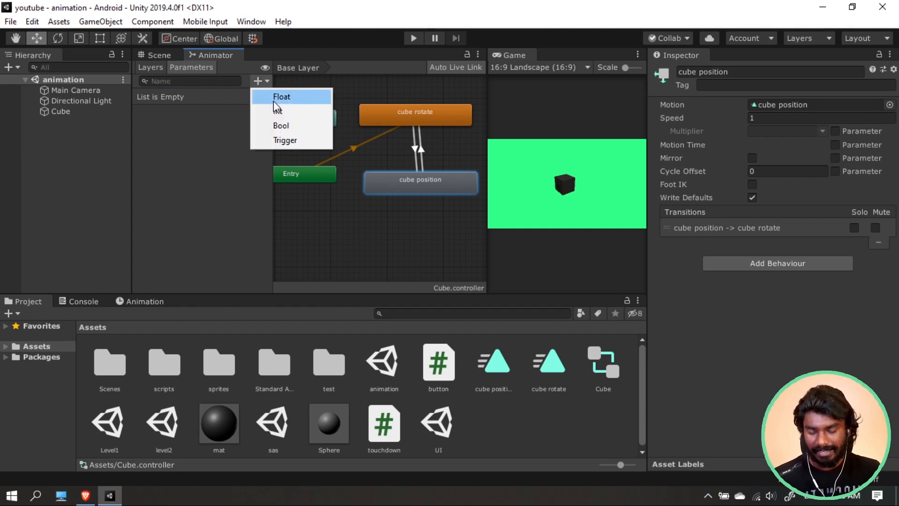
click(262, 91)
click(257, 81)
click(271, 107)
click(258, 81)
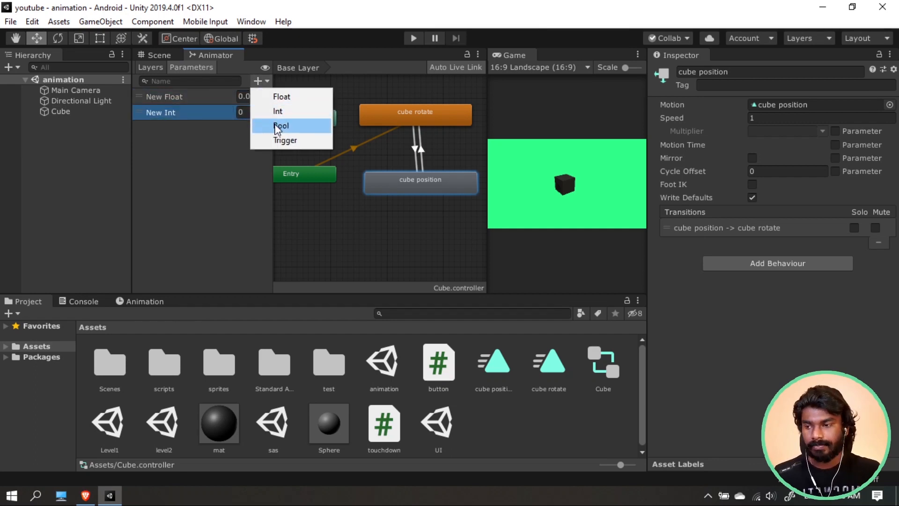
click(277, 124)
click(257, 81)
click(276, 140)
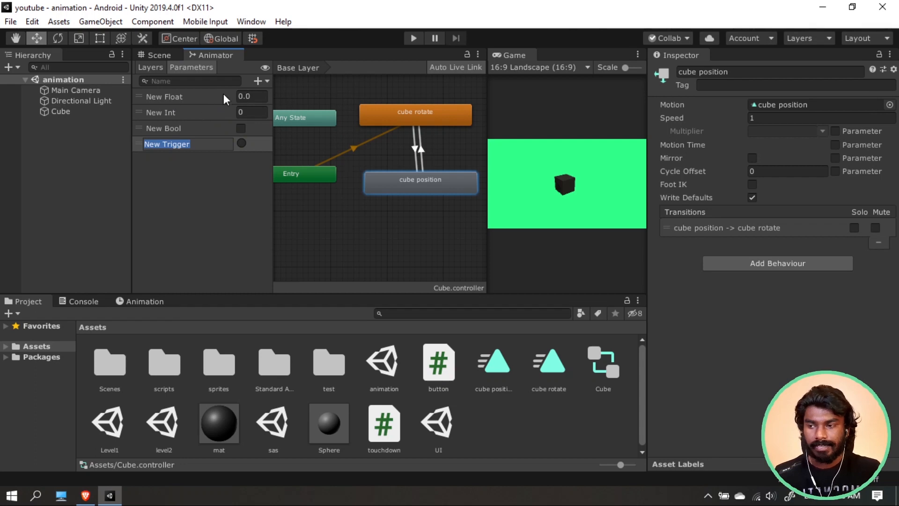
Examine the value fields of the Float and Int parameters and select the Trigger parameter.
click(247, 97)
click(247, 97)
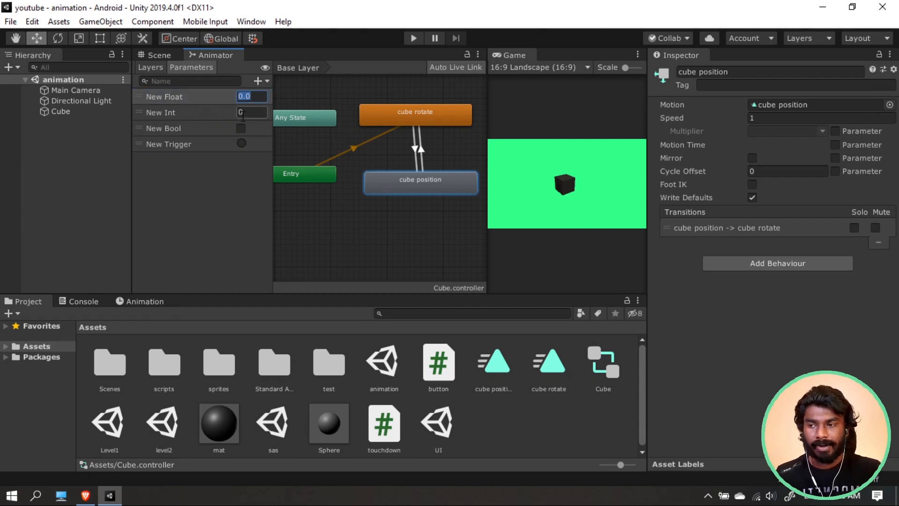
click(259, 113)
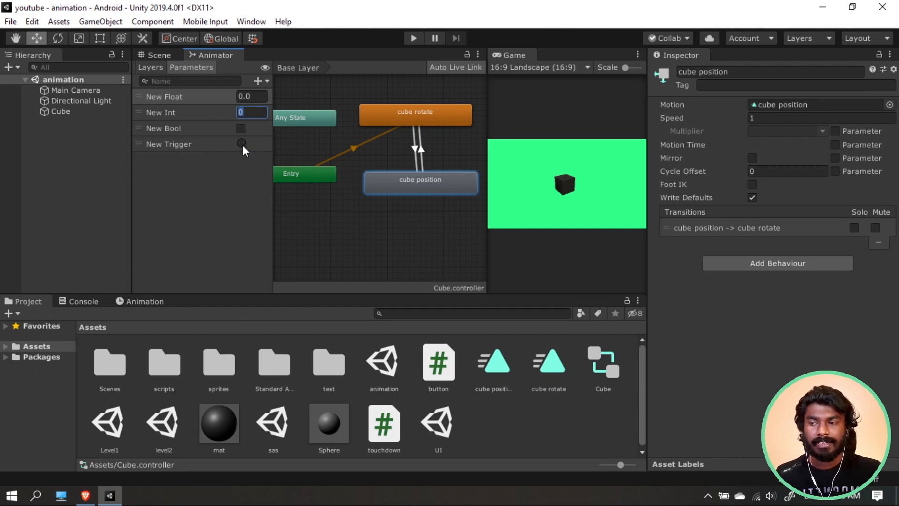
click(187, 144)
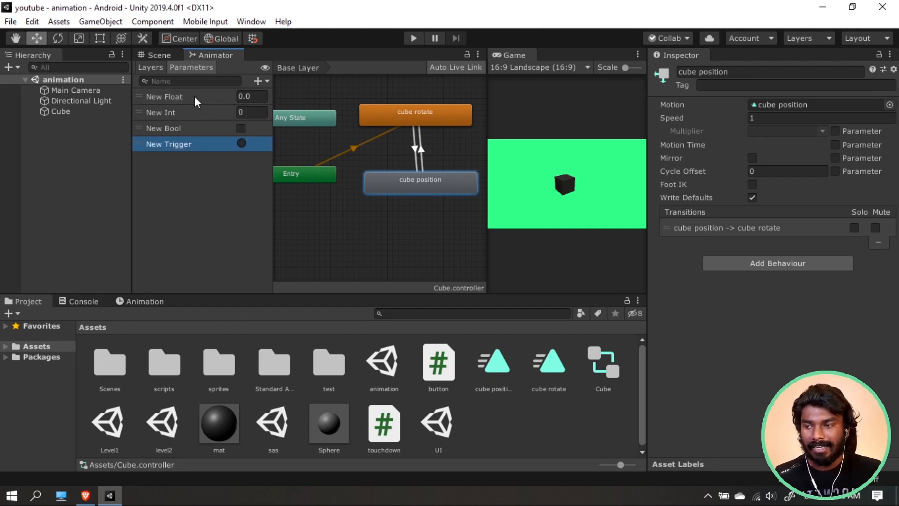
Select the Float parameter and frame all states in the Animator graph.
click(195, 97)
key(a)
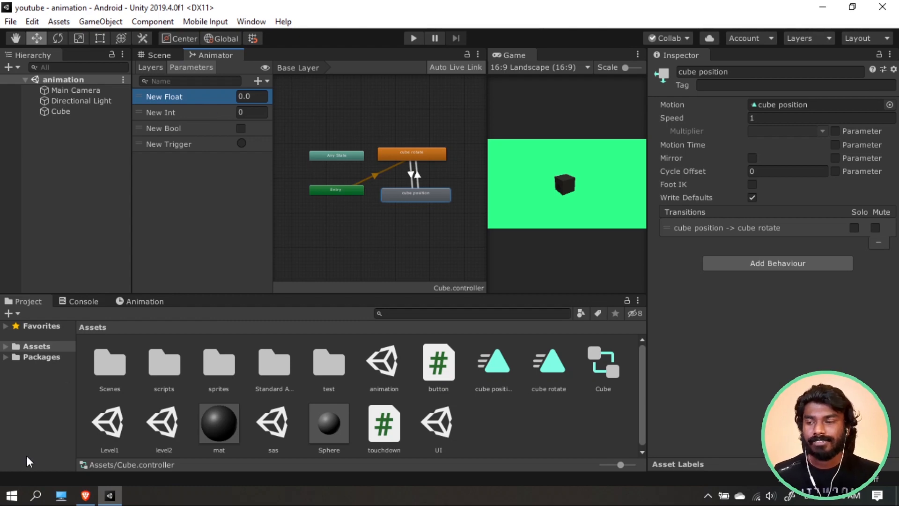
Switch to the Brave browser, open mixamo.com and log in to the site.
click(85, 495)
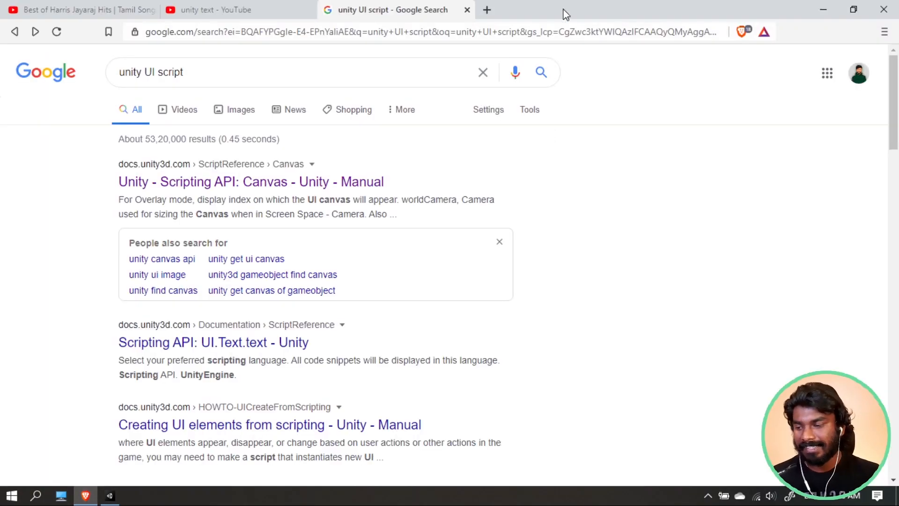
click(421, 33)
text(mixamo.com/#/)
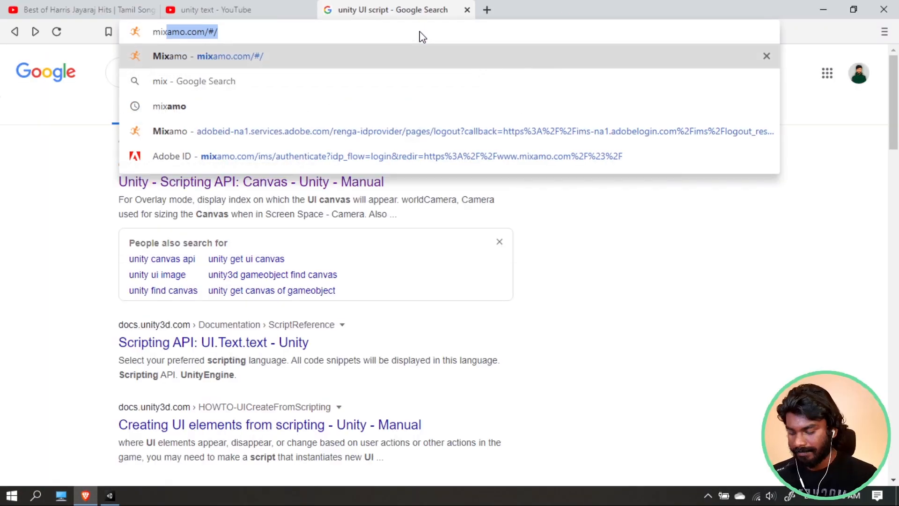
key(Return)
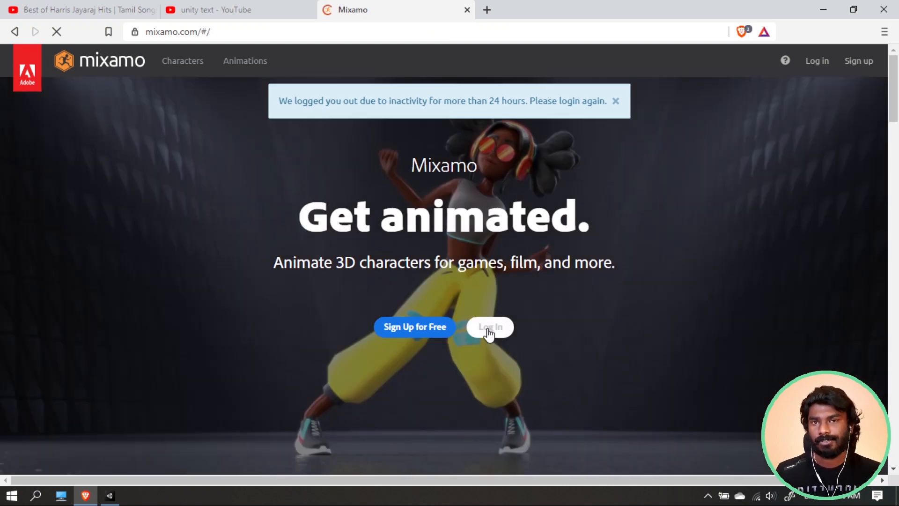
click(489, 330)
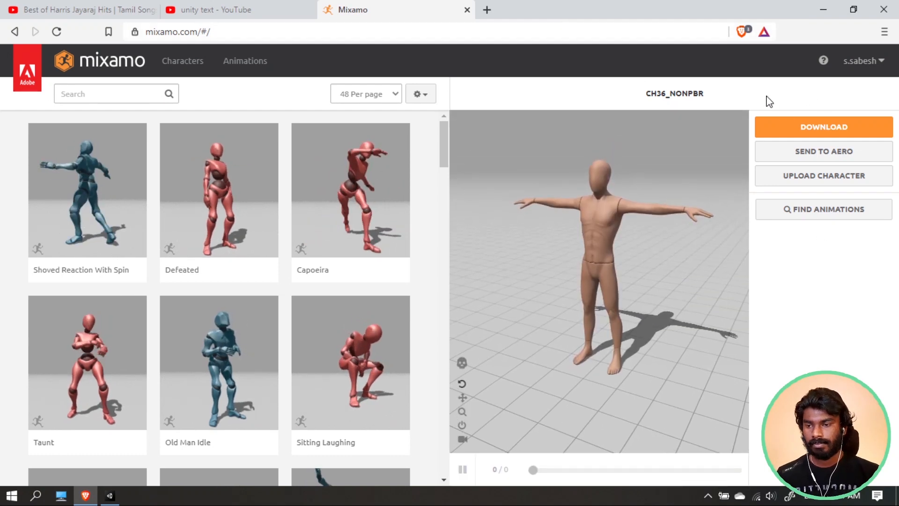
Browse the Mixamo character library to examine the available characters.
click(189, 66)
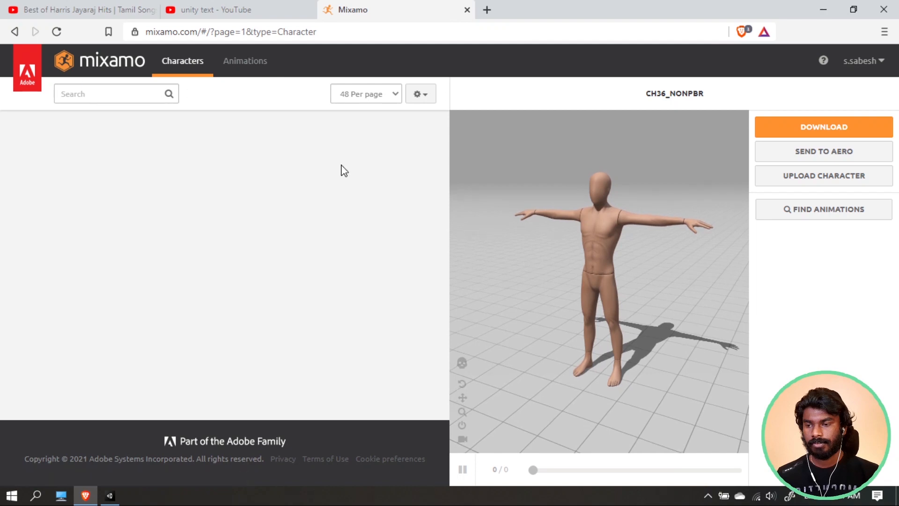
scroll(281, 249, down, 3)
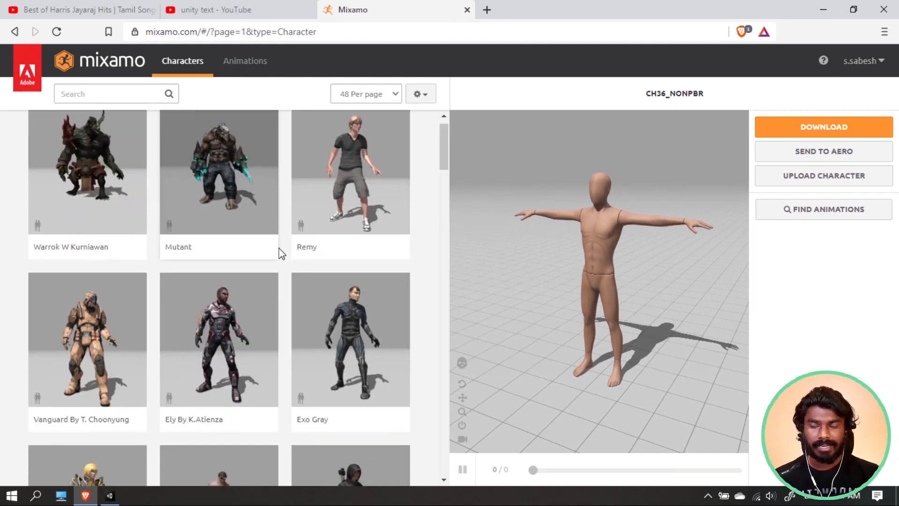
scroll(346, 297, down, 1)
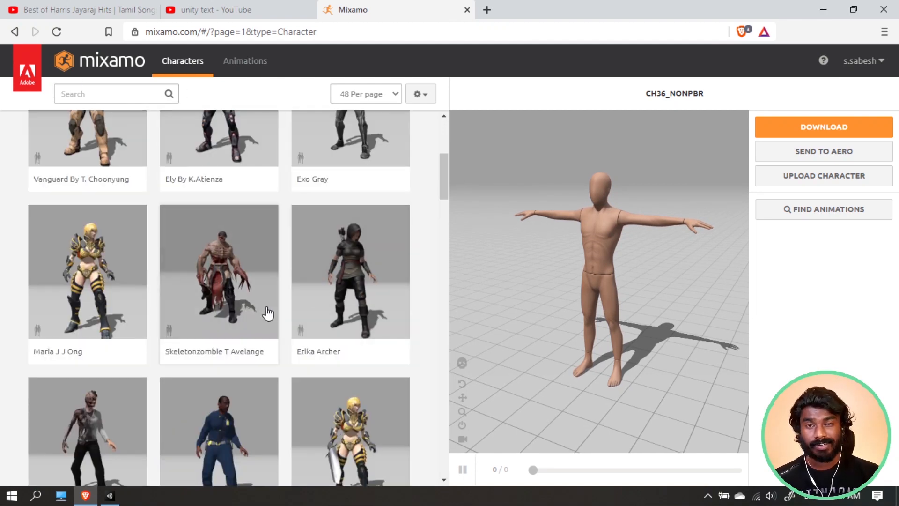
Choose the Shoved Reaction With Spin animation and download it as FBX for Unity(.fbx) with skin, keeping the suggested file name.
click(246, 71)
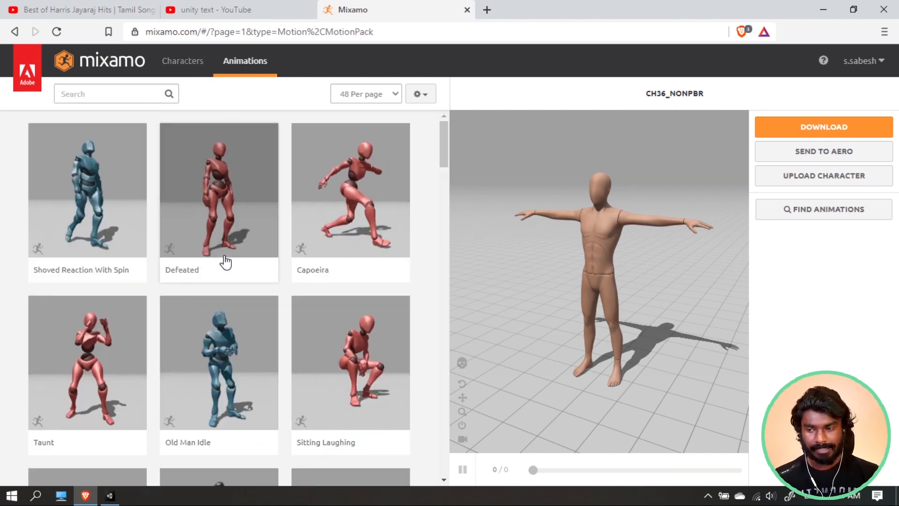
click(94, 213)
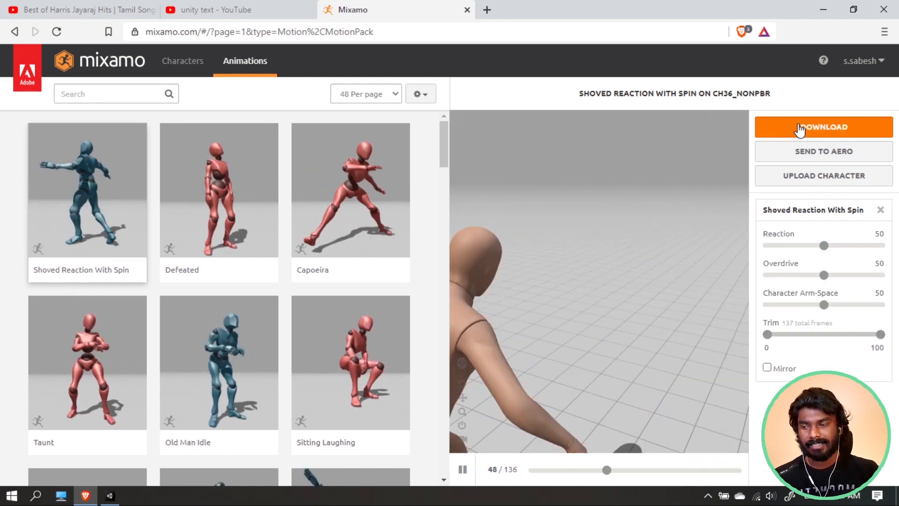
click(800, 127)
click(333, 186)
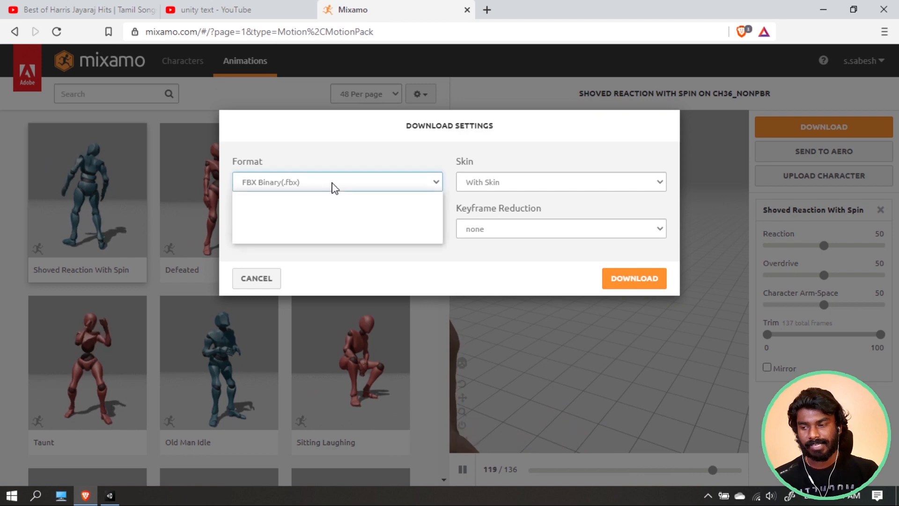
click(297, 217)
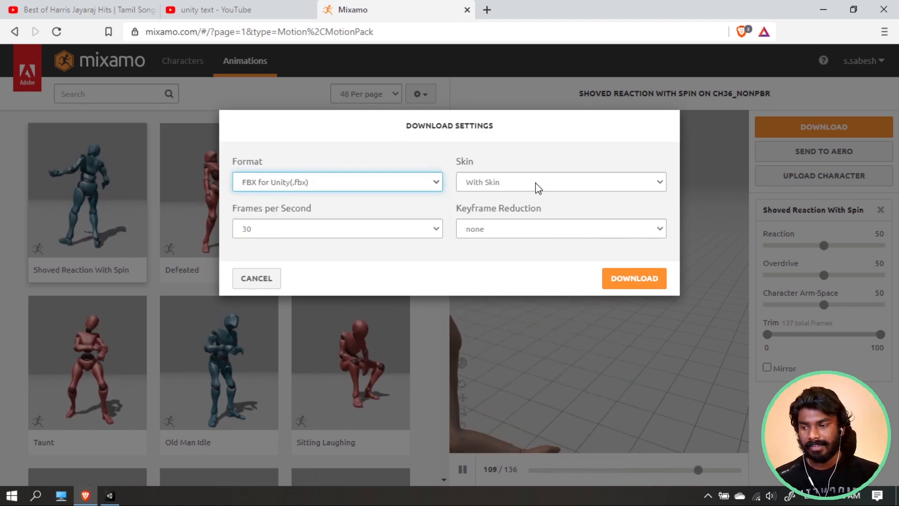
click(506, 185)
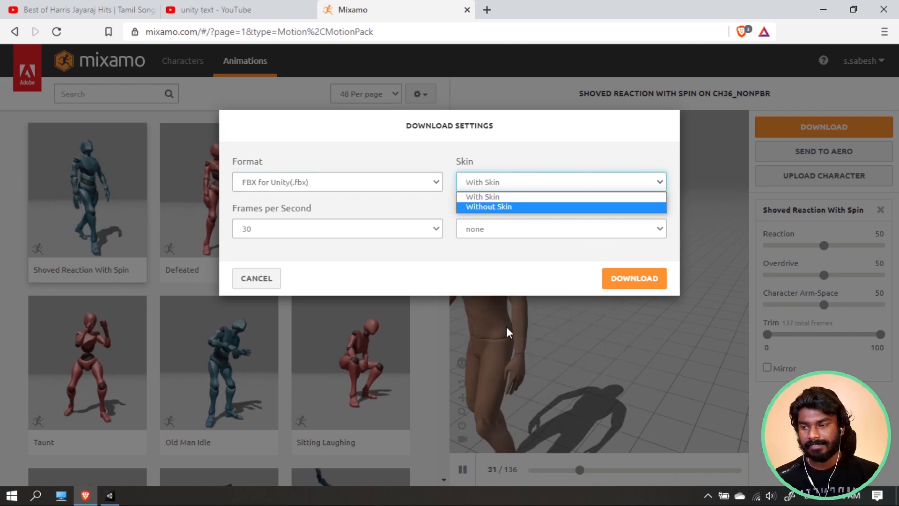
click(444, 277)
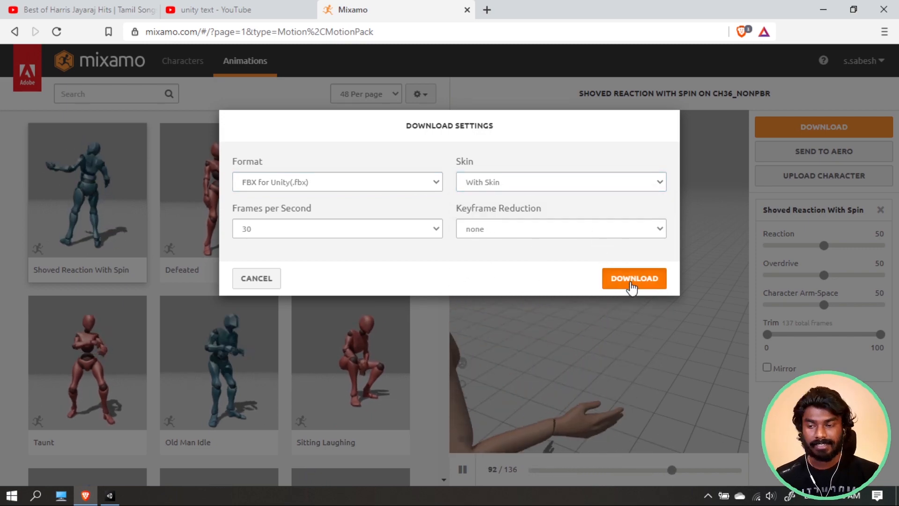
click(627, 281)
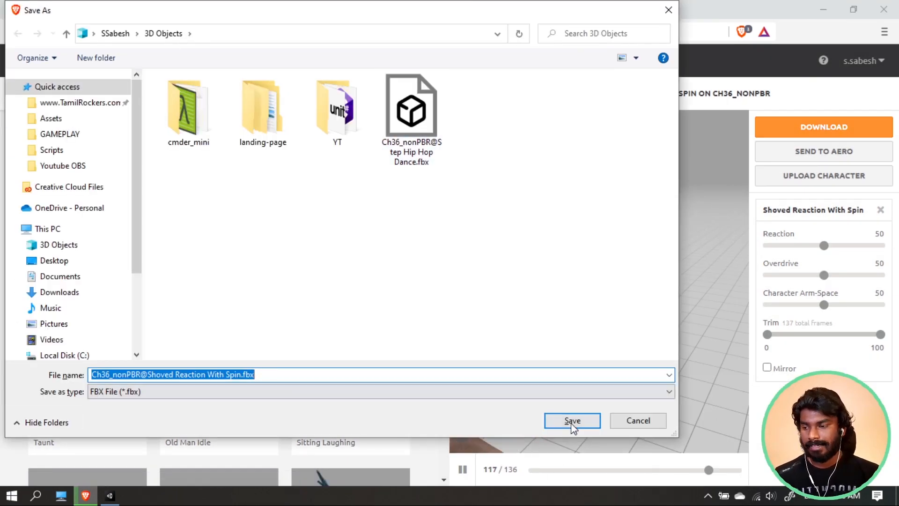
click(572, 425)
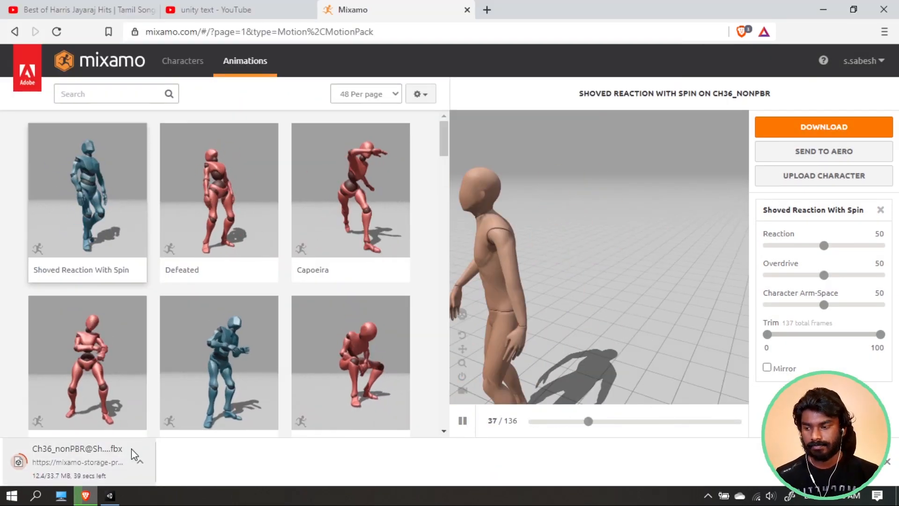
Import the downloaded FBX into the Unity project's Assets folder and set its rig animation type to Humanoid.
click(132, 452)
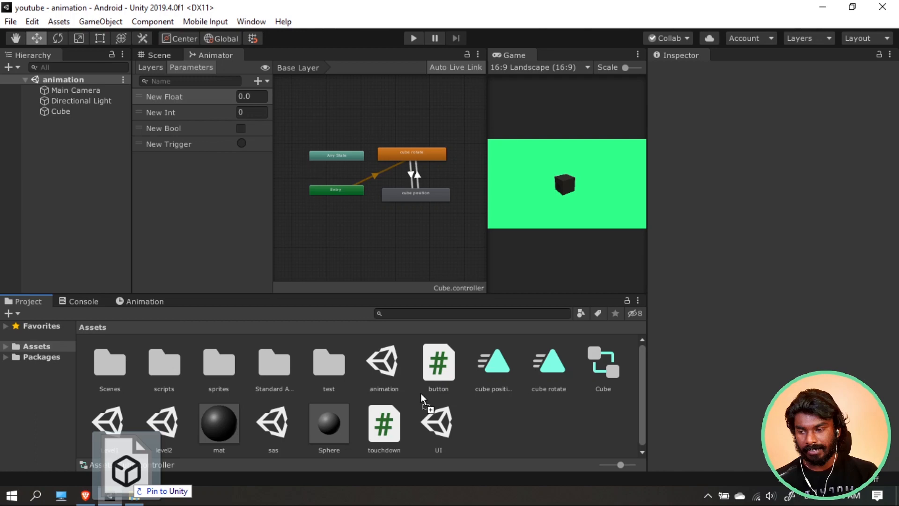
drag(420, 393, 420, 393)
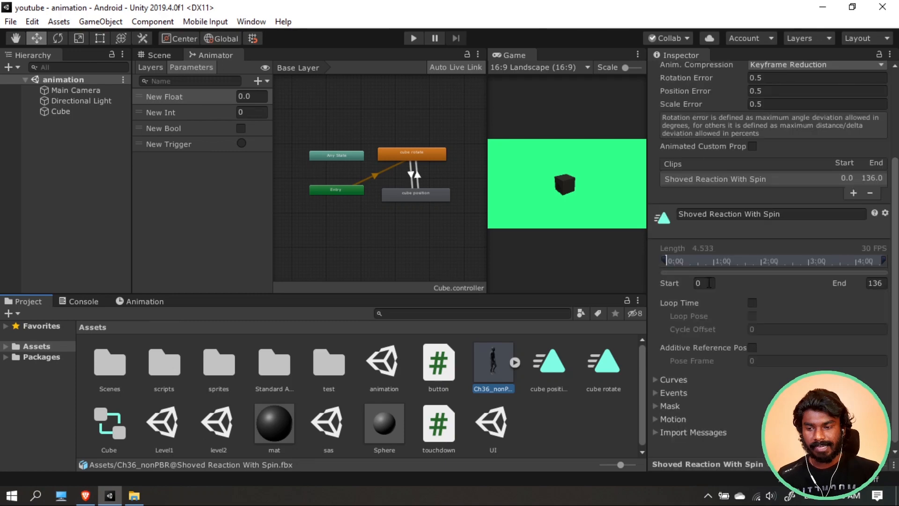
scroll(709, 283, up, 5)
click(747, 107)
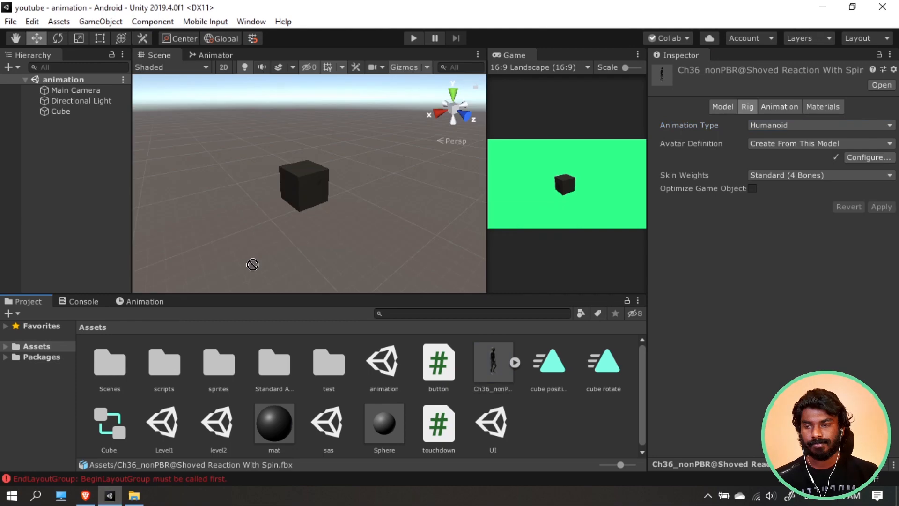
Place the imported character model in the scene beside the cube.
drag(252, 264, 253, 264)
drag(252, 264, 224, 209)
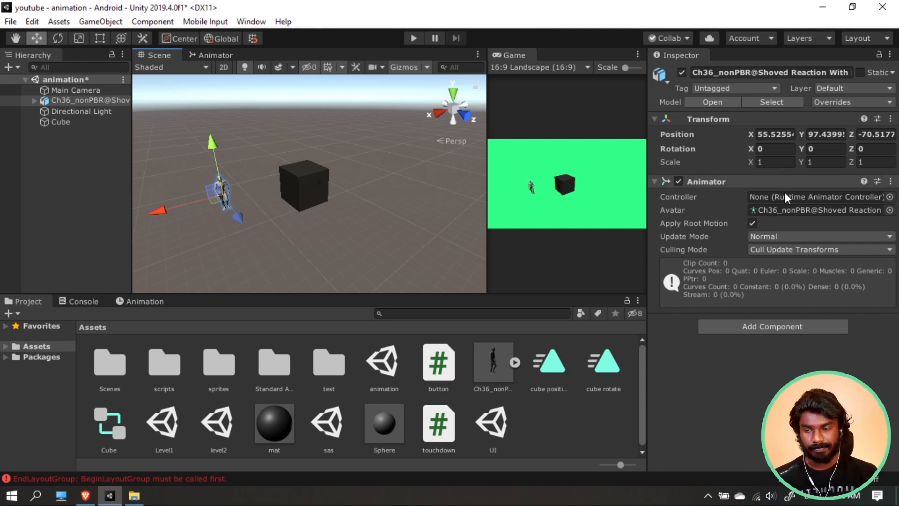
Open the imported model's Shoved Reaction With Spin clip for animation viewing and show its read-only properties.
click(515, 362)
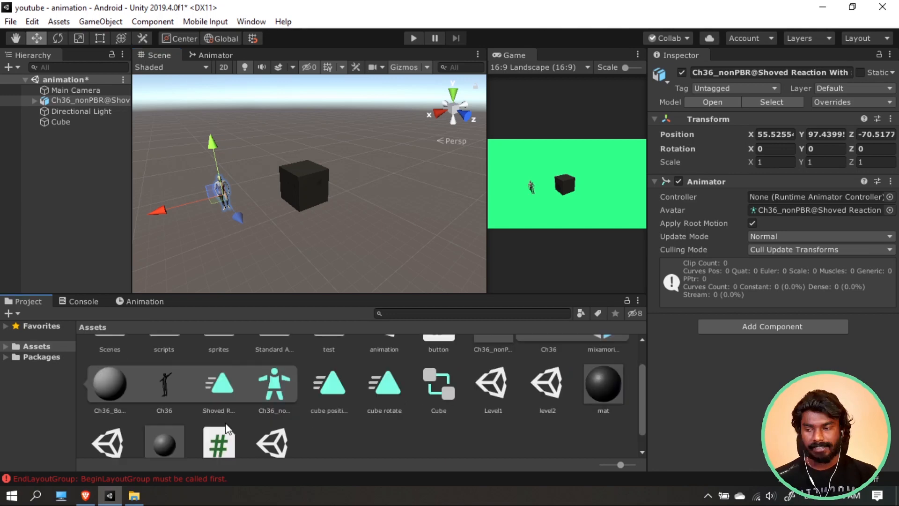
click(229, 384)
click(142, 302)
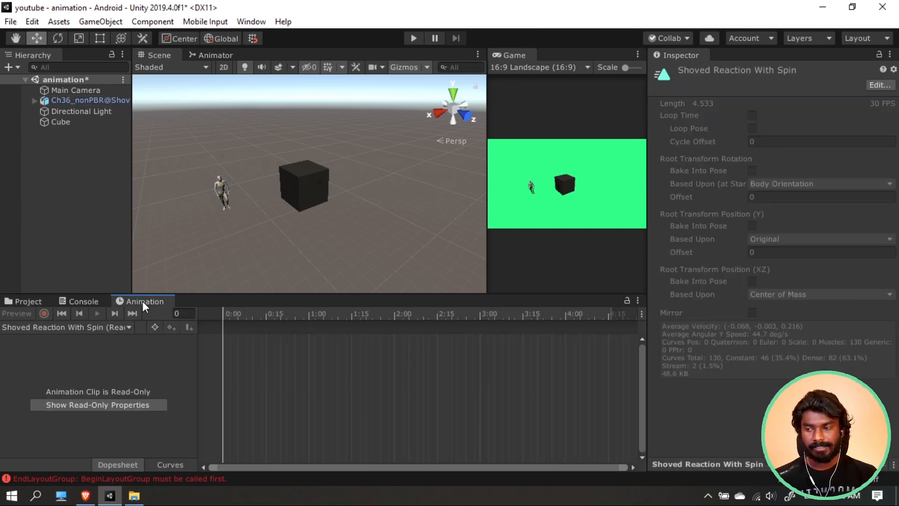
mouse_move(142, 300)
mouse_down()
mouse_move(168, 301)
mouse_move(157, 300)
mouse_up()
click(123, 405)
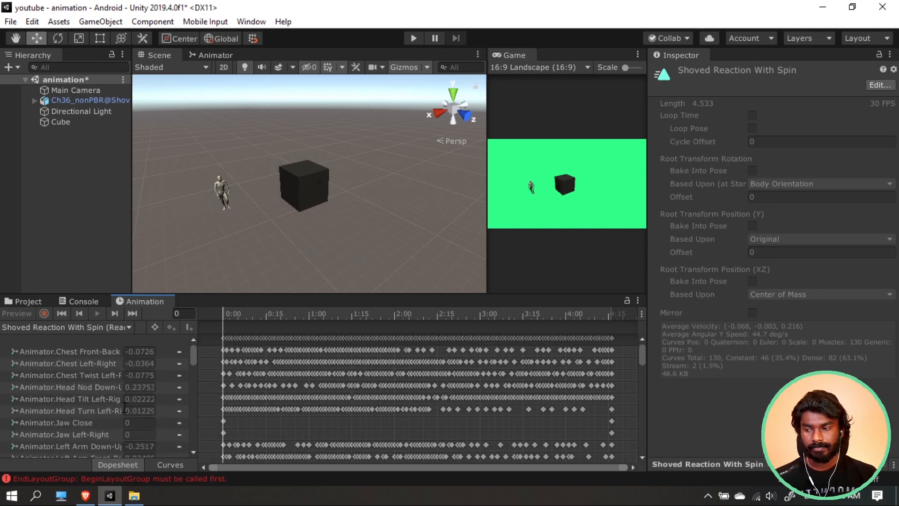
Scrub through the Shoved Reaction With Spin timeline and examine the keyframes of its Animator properties.
mouse_move(224, 314)
mouse_down()
mouse_move(484, 316)
mouse_move(221, 314)
mouse_up()
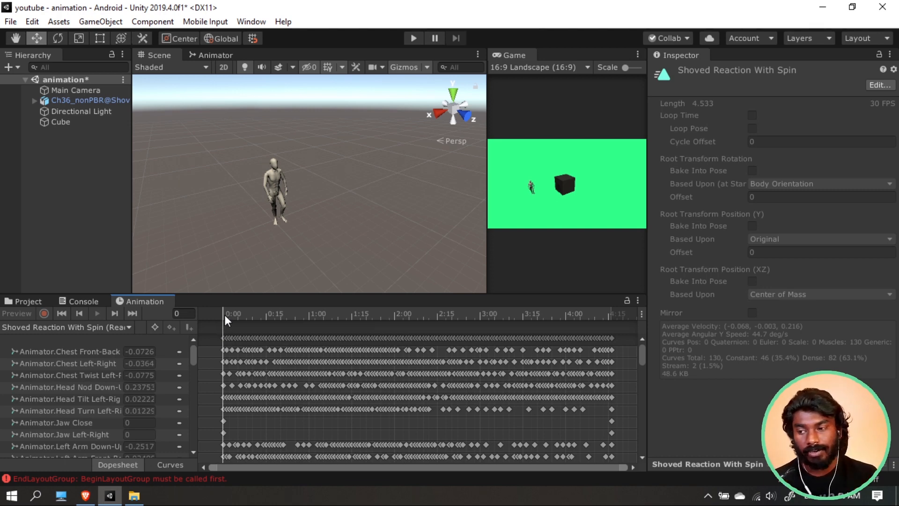
drag(225, 314, 357, 315)
drag(418, 319, 336, 327)
click(358, 351)
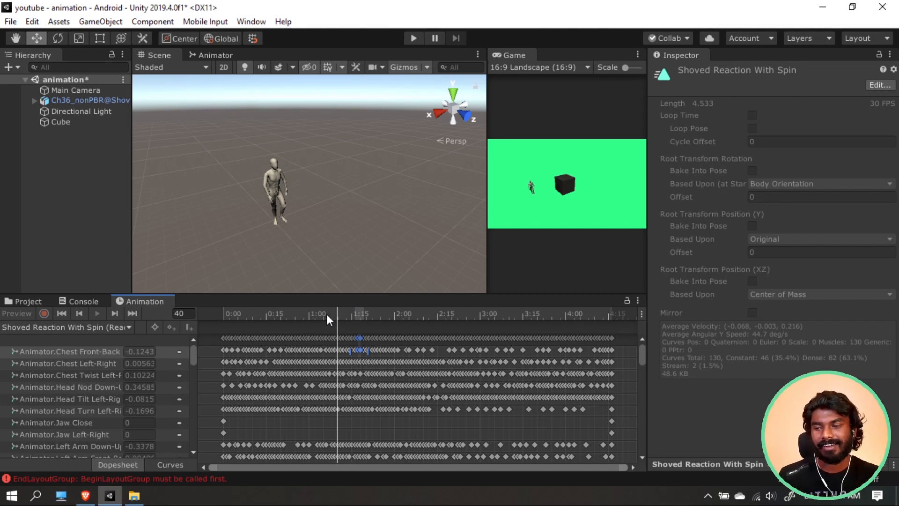
drag(327, 314, 308, 317)
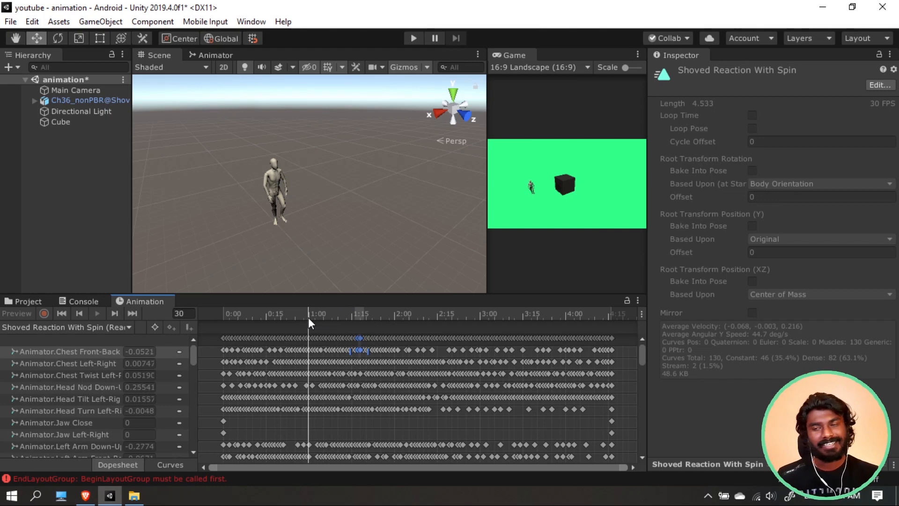
scroll(279, 414, down, 2)
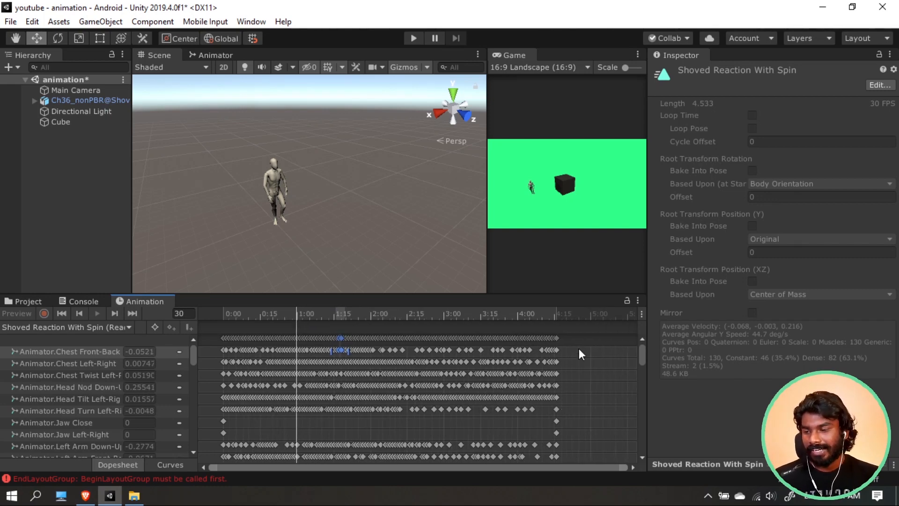
mouse_move(641, 357)
mouse_down()
mouse_move(639, 436)
mouse_move(645, 364)
mouse_up()
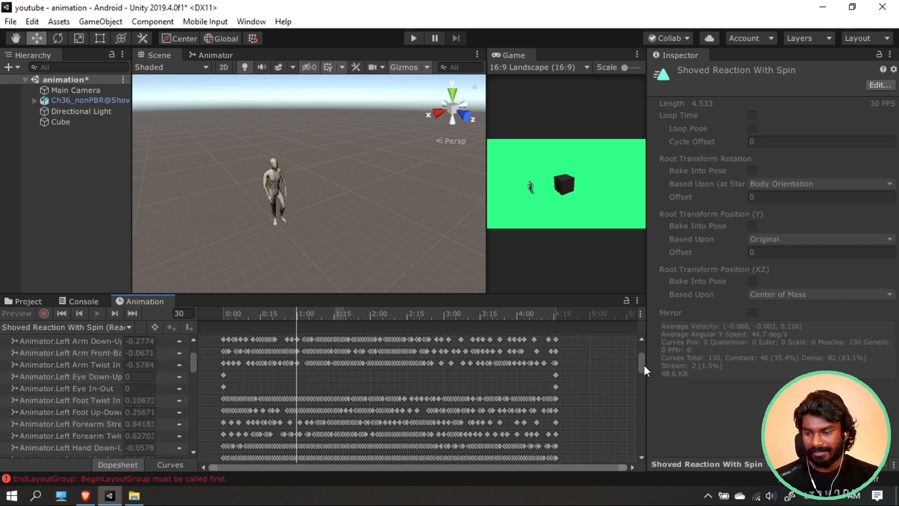